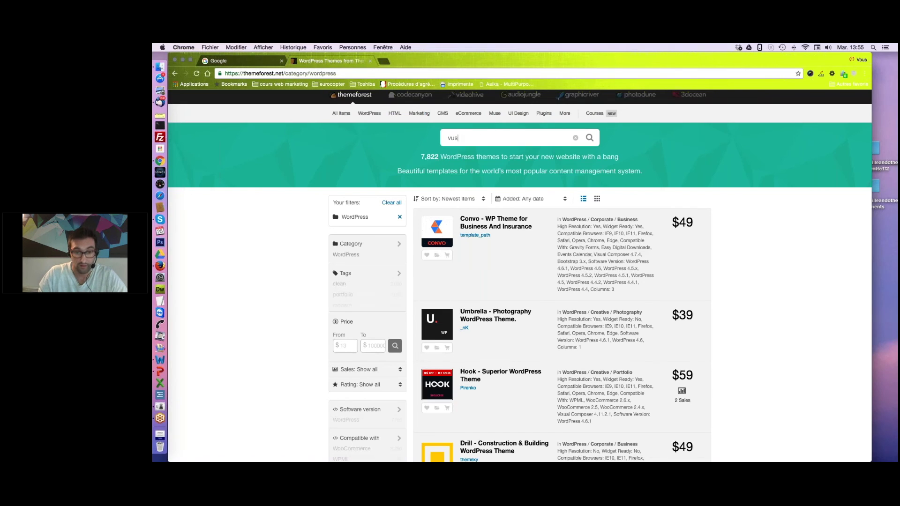
Correct the ThemeForest search to 'visual composer' and run it.
key("BackSpace")
key("BackSpace")
type("isu")
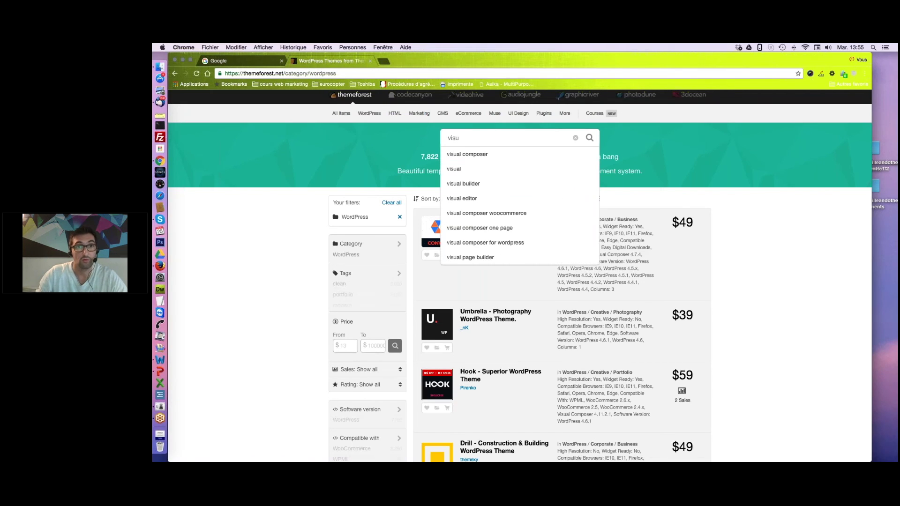
left_click(460, 158)
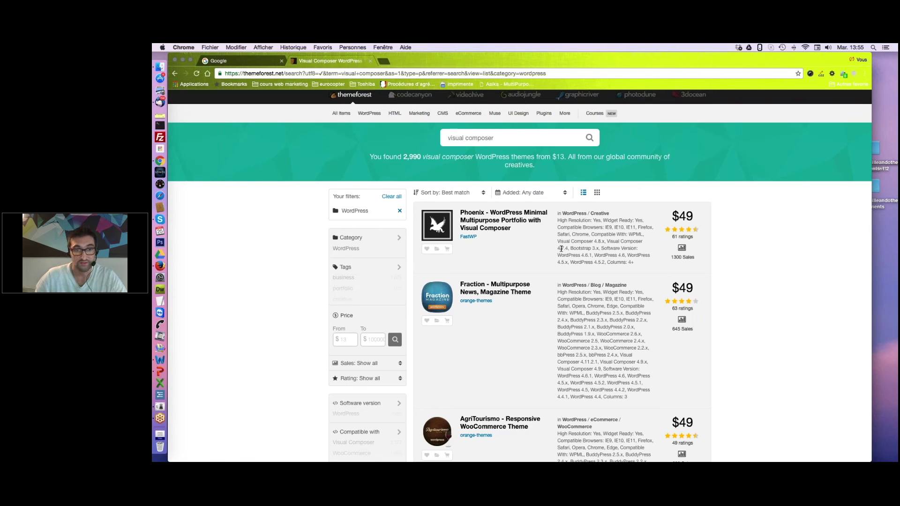
Scroll through the 2,990 matching WordPress themes with their prices, ratings and sales.
scroll(561, 249, "down", 1)
scroll(562, 249, "down", 5)
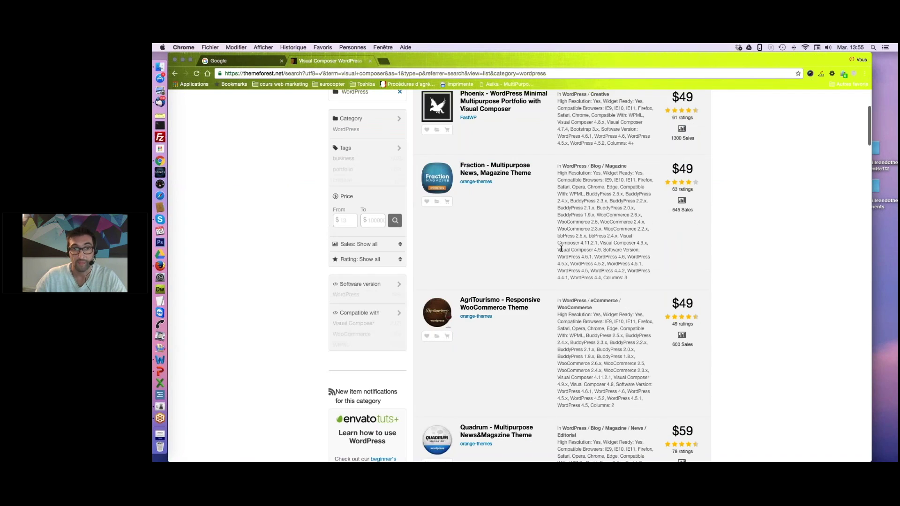
scroll(598, 266, "down", 2)
scroll(599, 266, "down", 1)
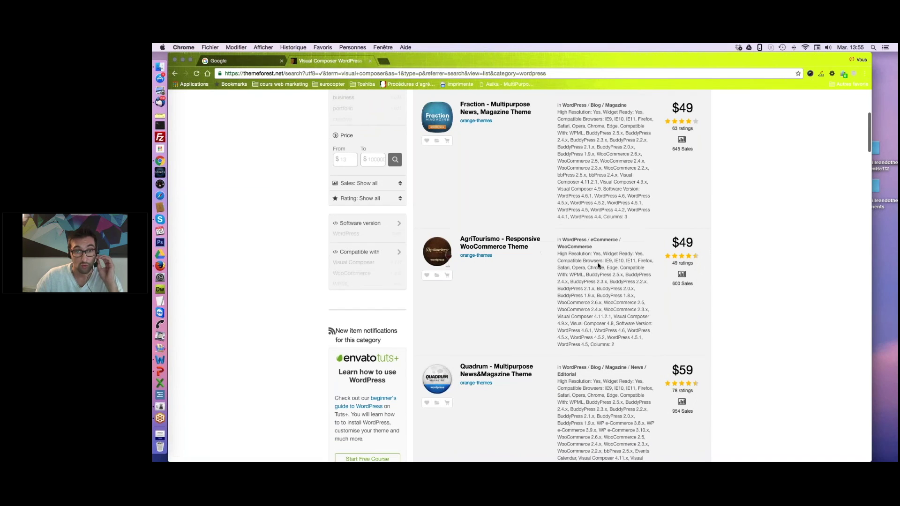
scroll(599, 266, "down", 4)
mouse_move(428, 281)
scroll(428, 281, "down", 1)
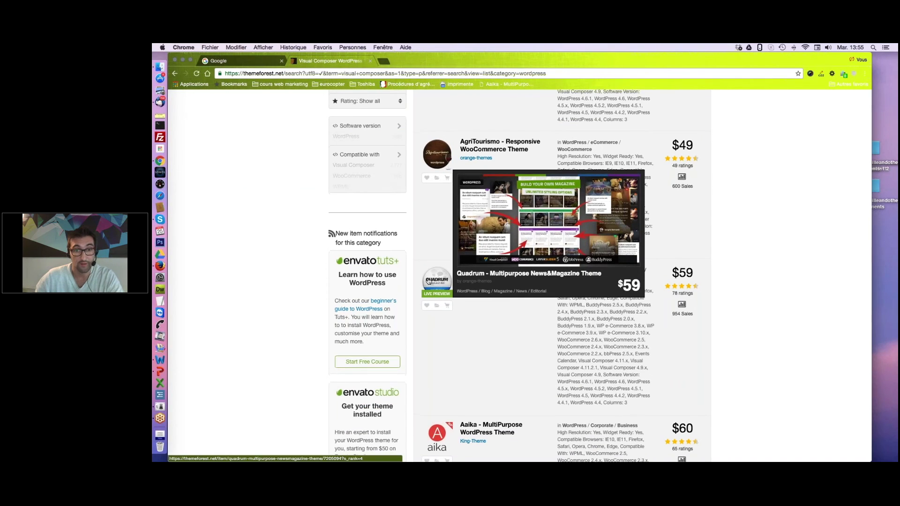
scroll(428, 281, "down", 3)
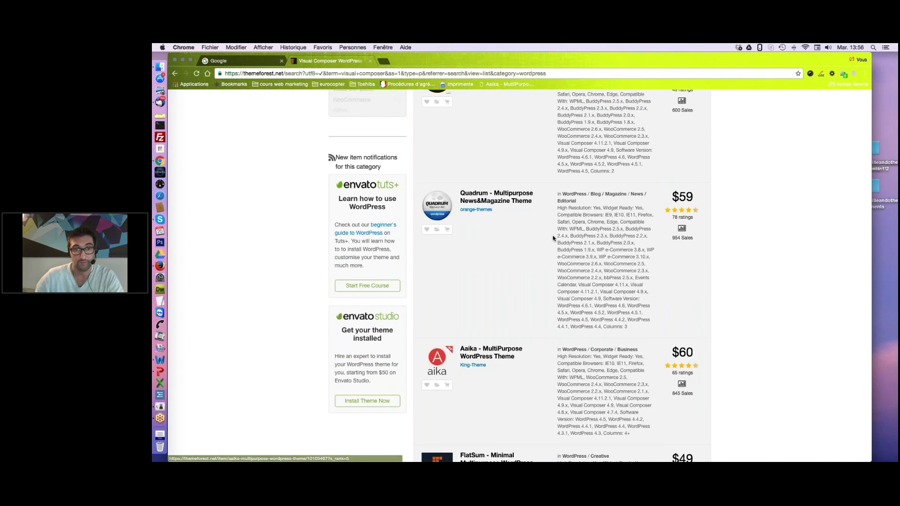
scroll(553, 239, "down", 1)
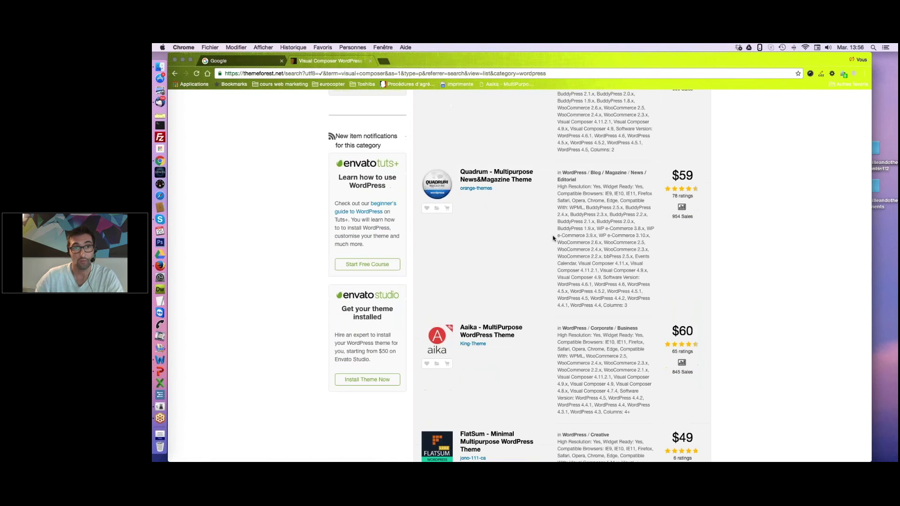
Open the Aika theme's live preview in a new tab and look over its menus.
left_click(437, 340)
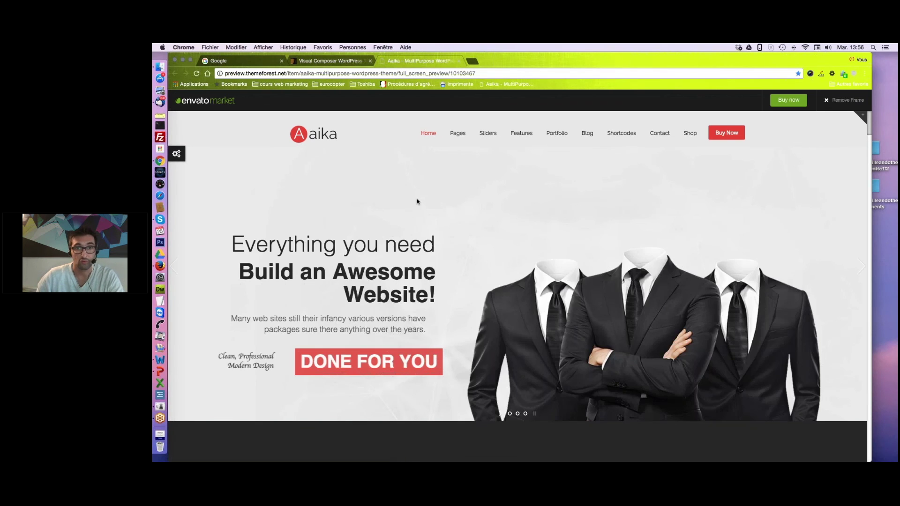
mouse_move(558, 138)
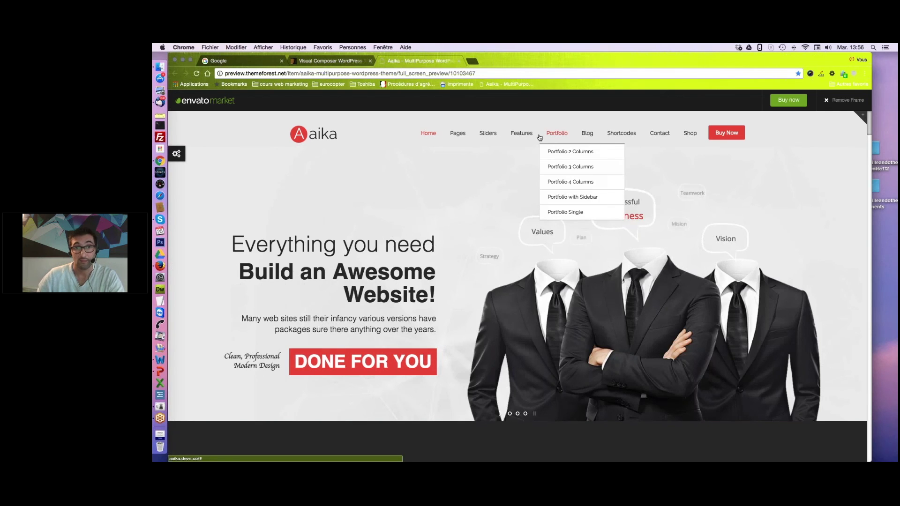
mouse_move(499, 137)
mouse_move(468, 138)
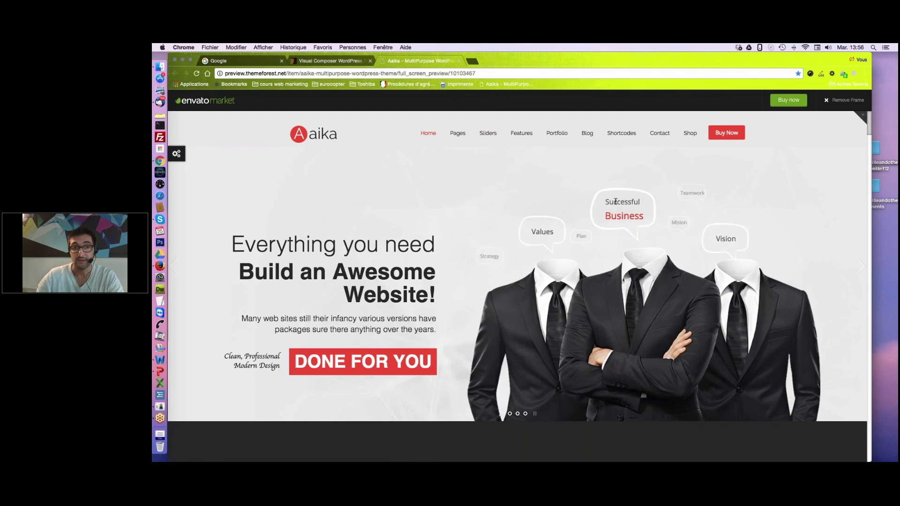
Scroll down through the Aika demo homepage and partway back up.
scroll(615, 201, "down", 5)
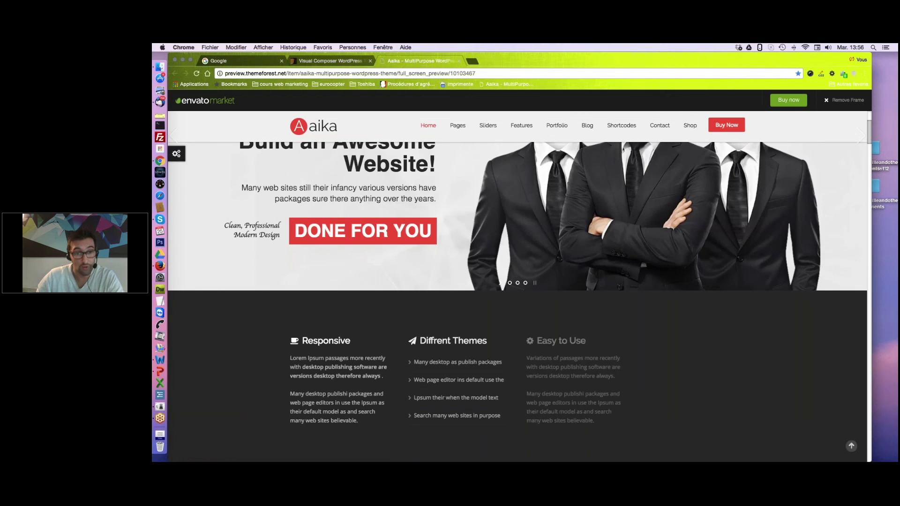
scroll(517, 300, "down", 5)
scroll(518, 300, "down", 4)
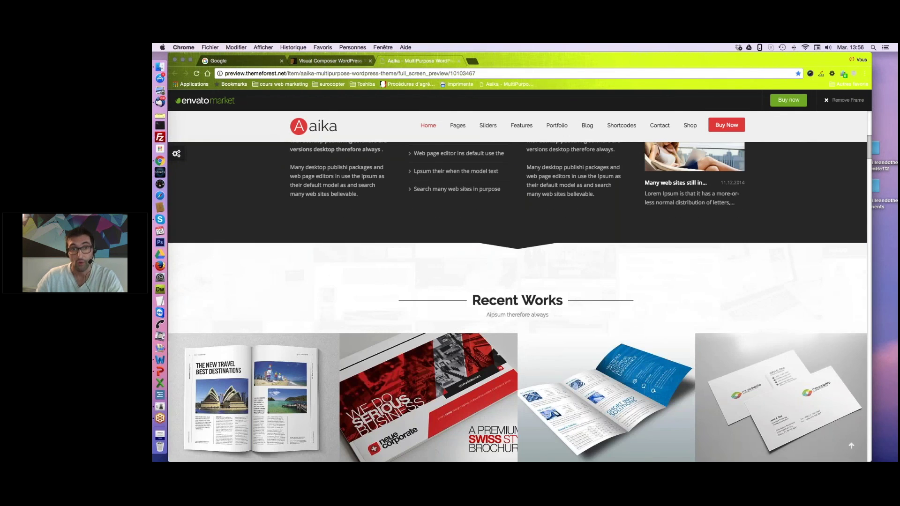
scroll(518, 300, "down", 2)
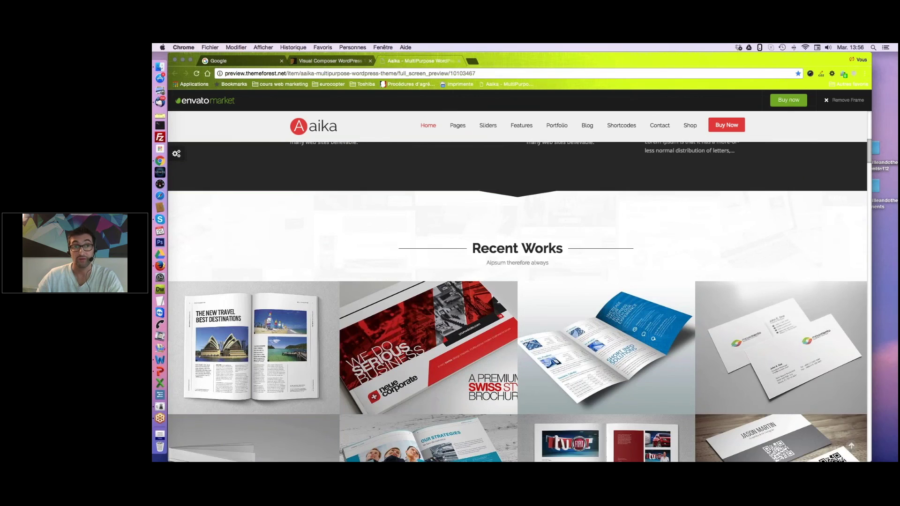
scroll(667, 260, "down", 6)
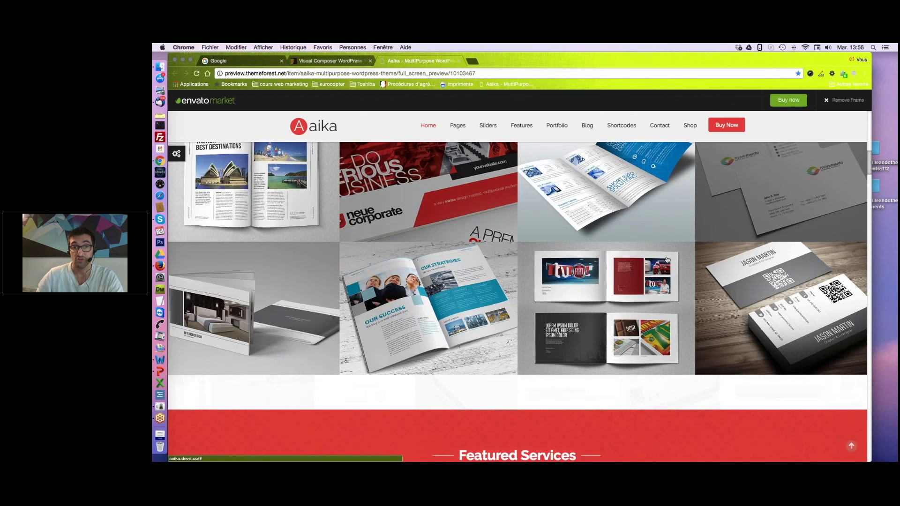
mouse_move(625, 277)
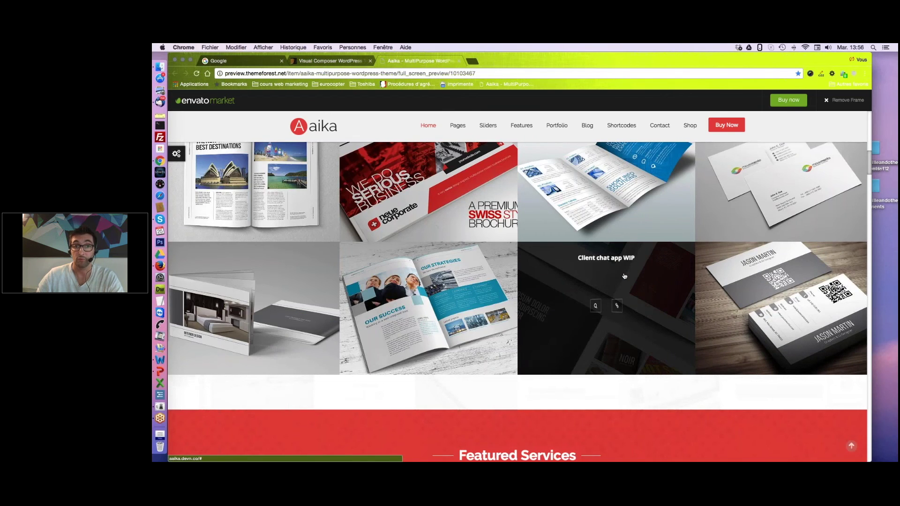
scroll(625, 277, "down", 1)
scroll(624, 277, "down", 6)
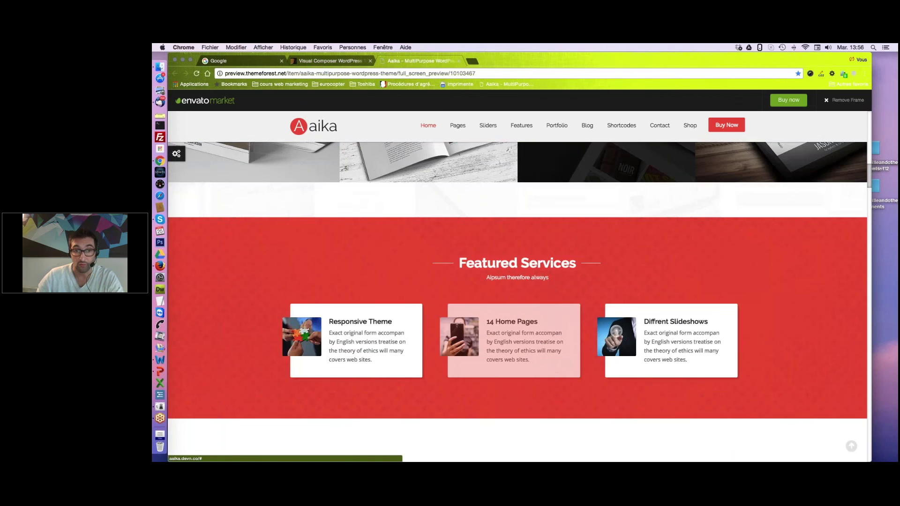
scroll(625, 276, "down", 6)
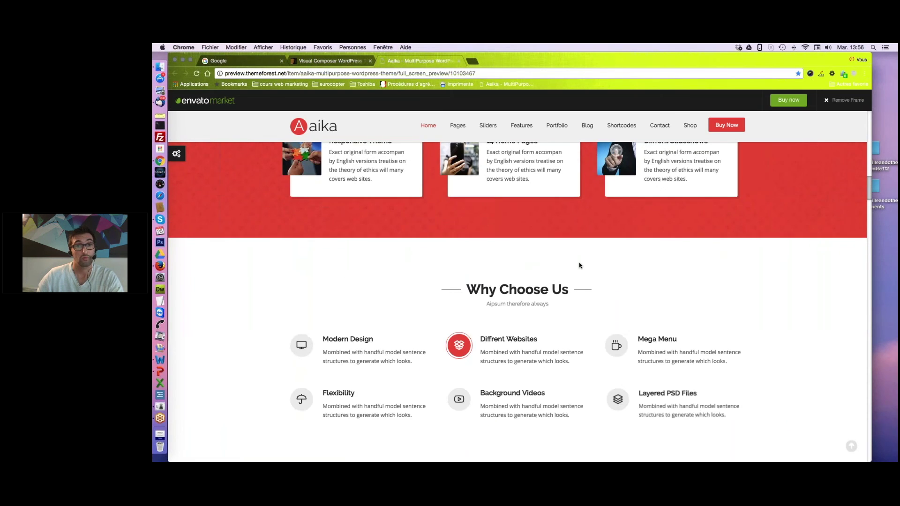
scroll(580, 265, "up", 10)
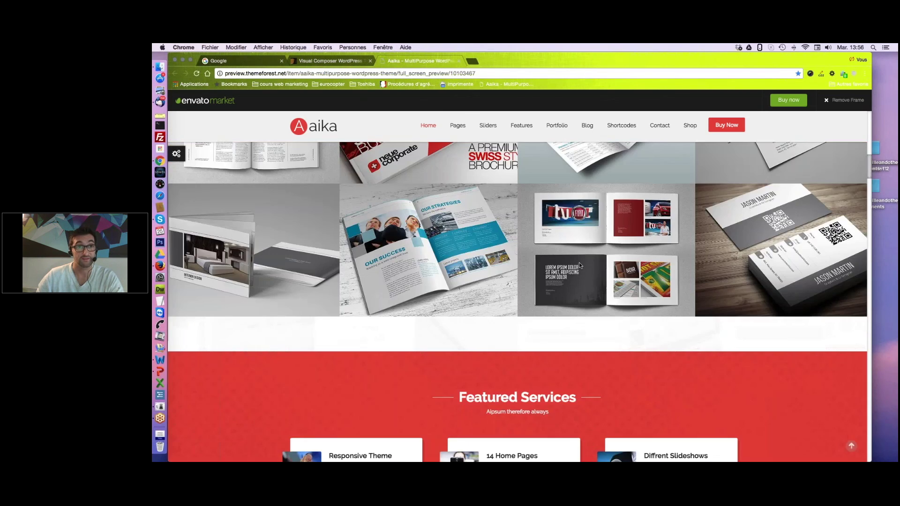
scroll(580, 265, "up", 10)
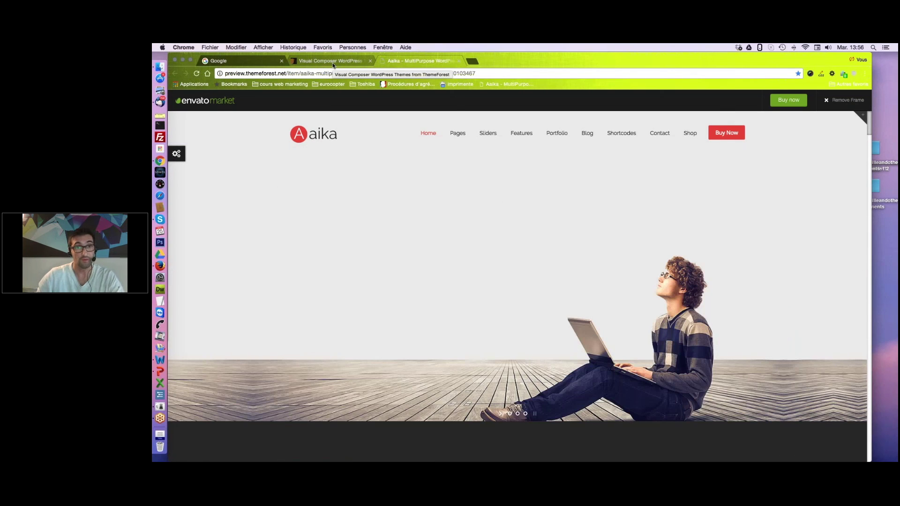
Switch back to the 'Visual Composer WordPress' results tab and scroll up to the top.
left_click(333, 61)
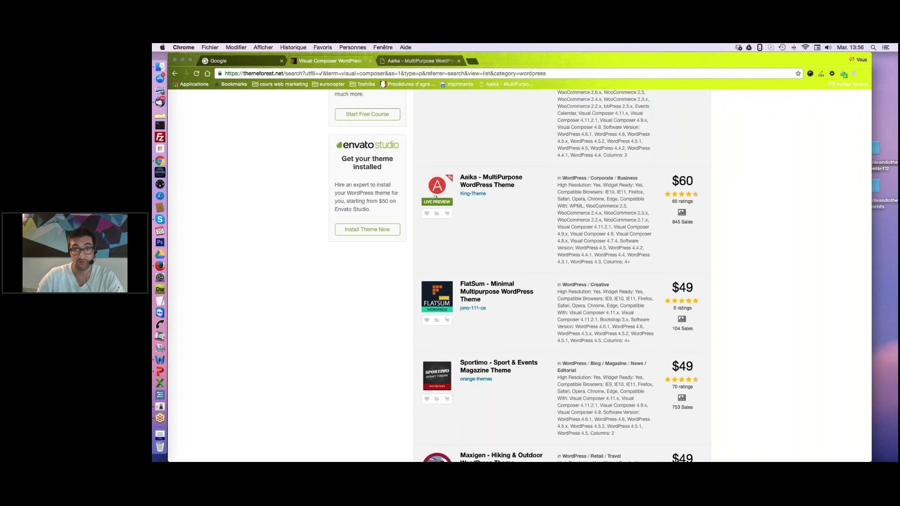
scroll(435, 196, "down", 1)
scroll(520, 277, "up", 10)
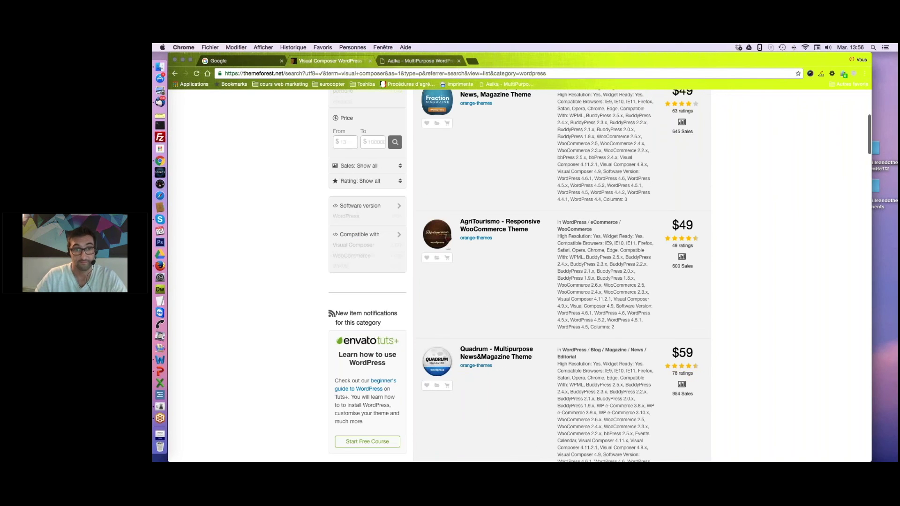
scroll(640, 278, "up", 7)
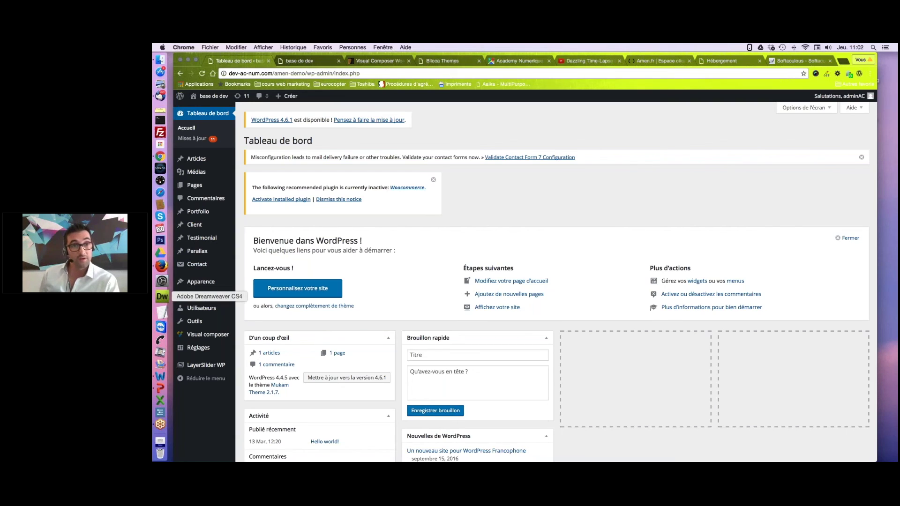
mouse_move(205, 283)
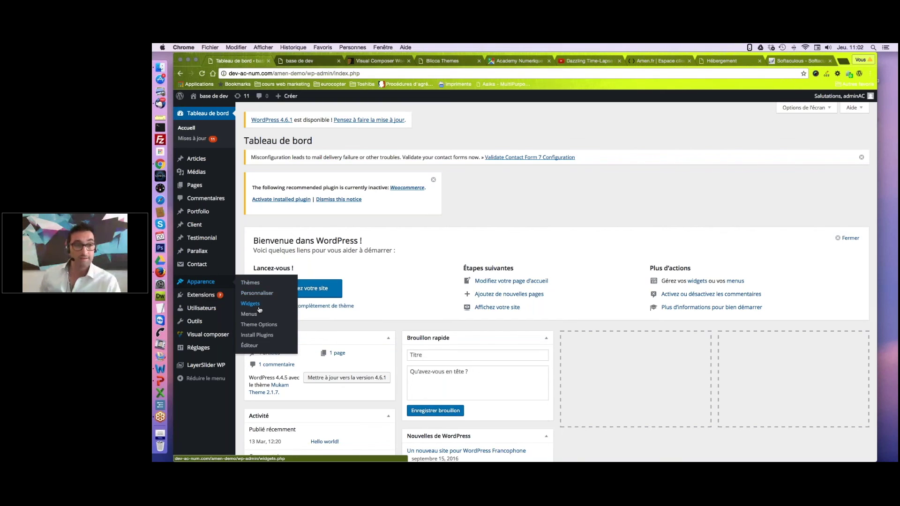
left_click(256, 284)
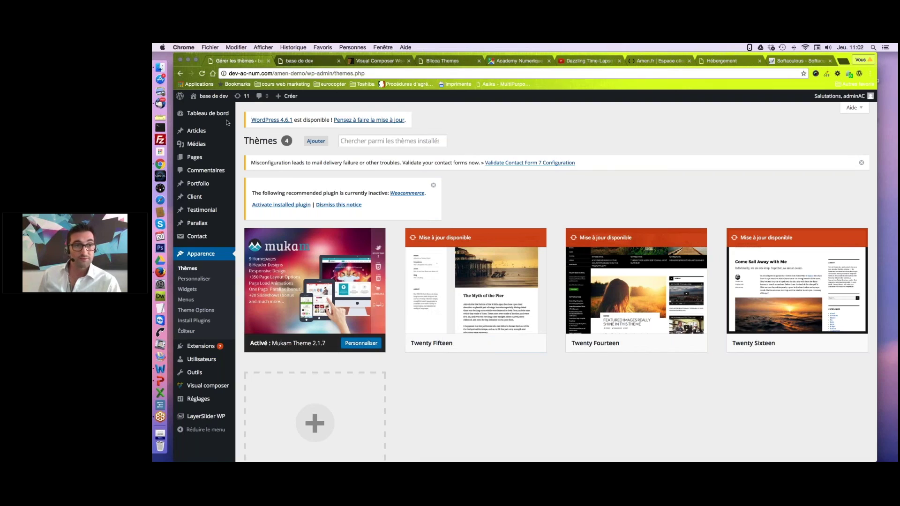
mouse_move(222, 116)
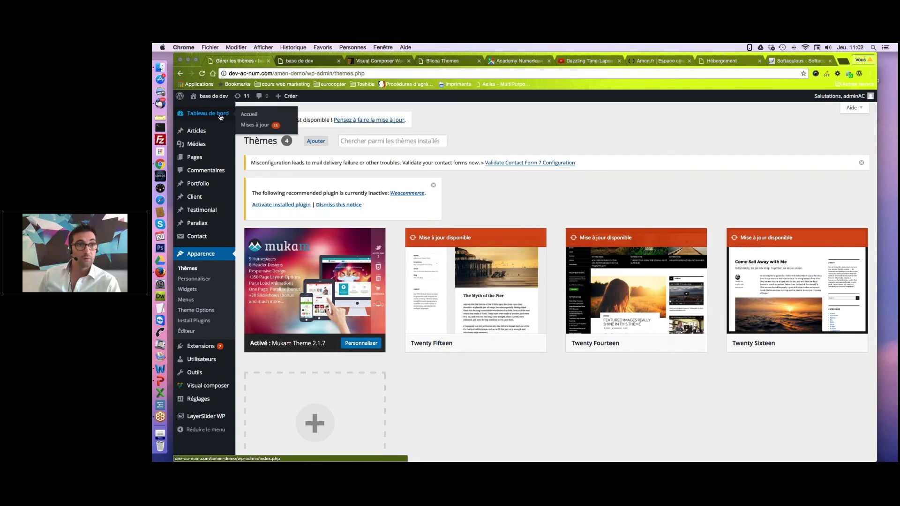
left_click(221, 116)
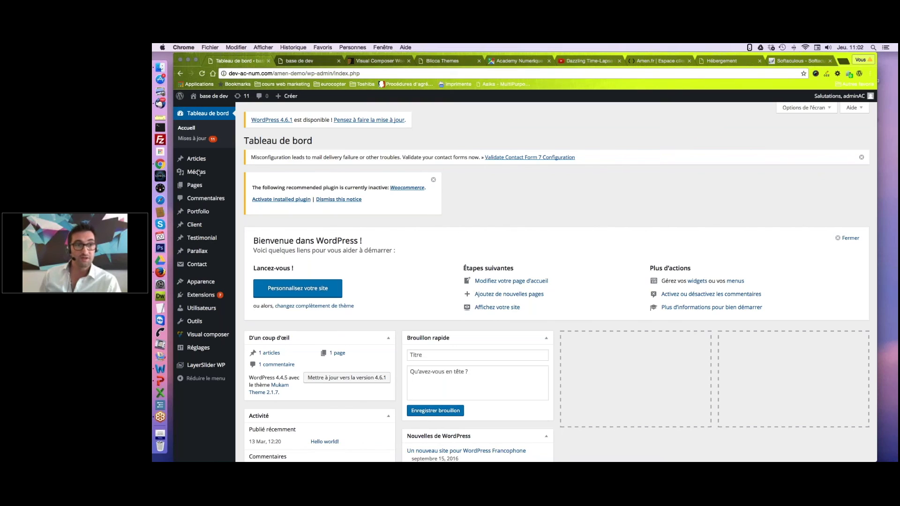
left_click(198, 174)
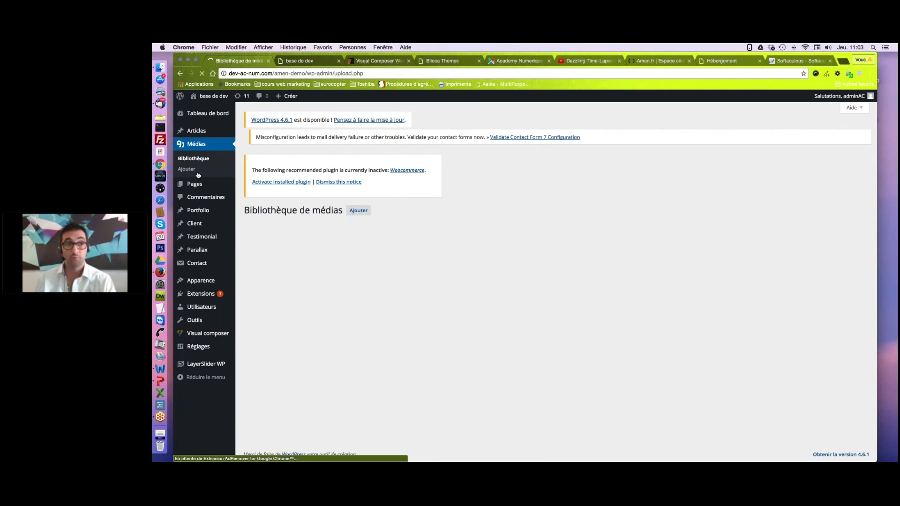
mouse_move(202, 185)
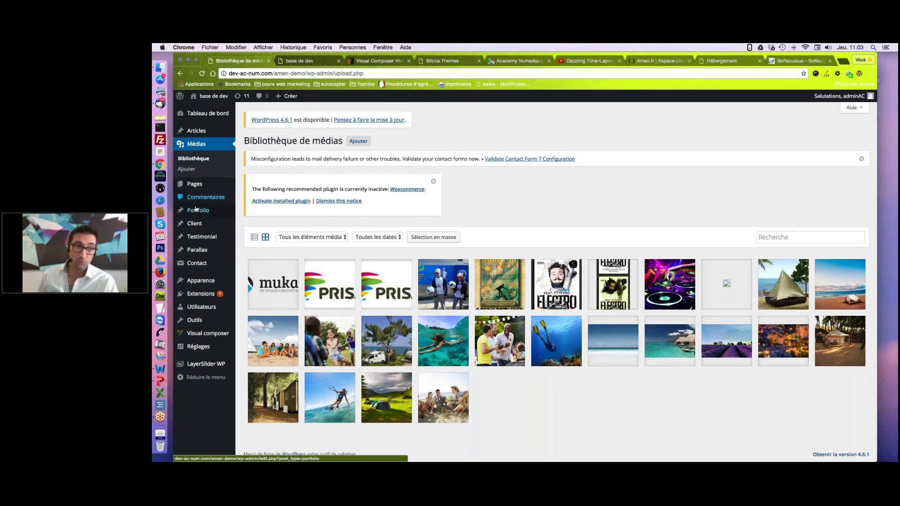
mouse_move(194, 222)
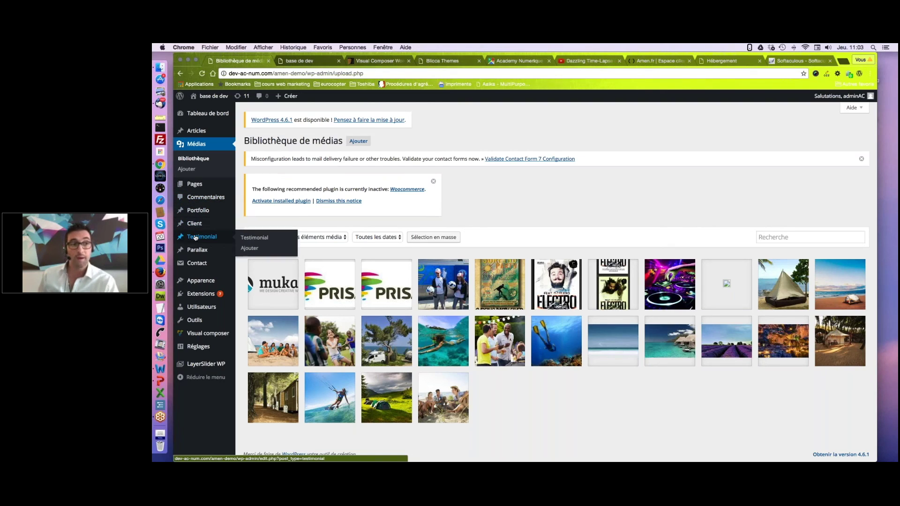
mouse_move(195, 250)
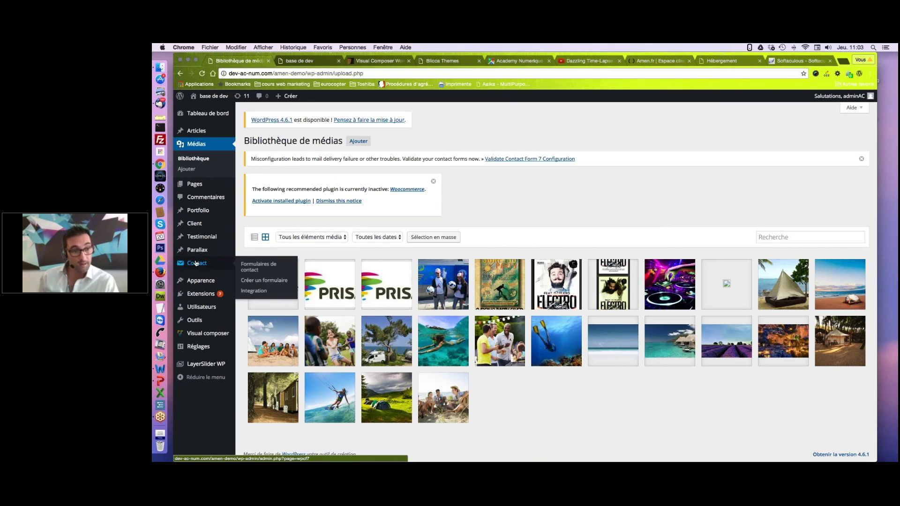
mouse_move(196, 281)
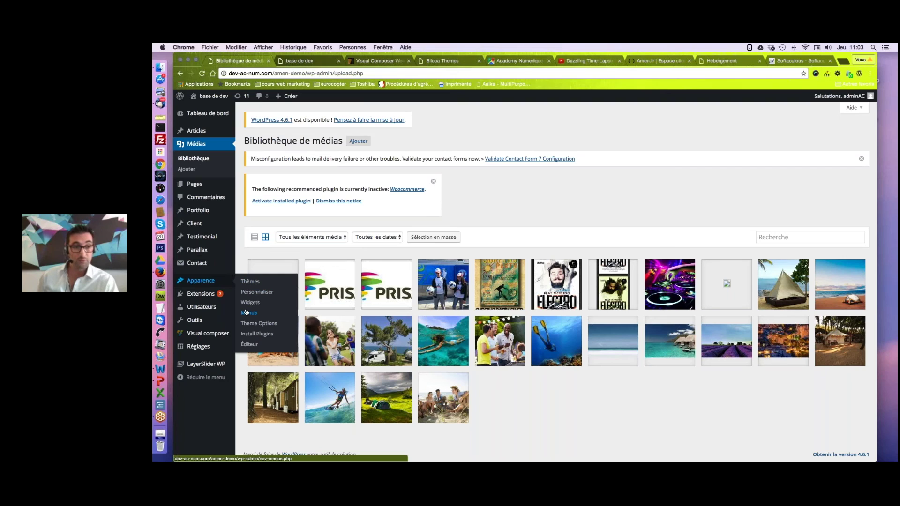
mouse_move(208, 295)
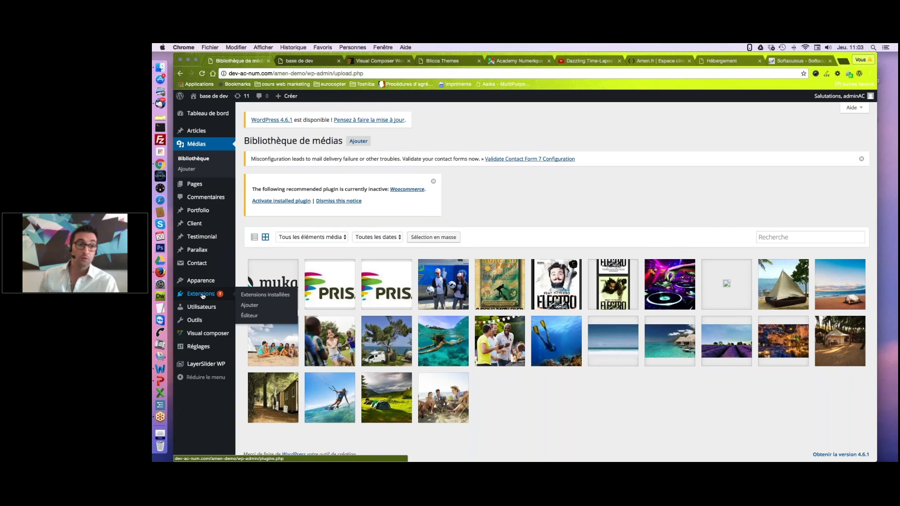
Go from the media library to the Tableau de bord in the admin sidebar.
mouse_move(200, 309)
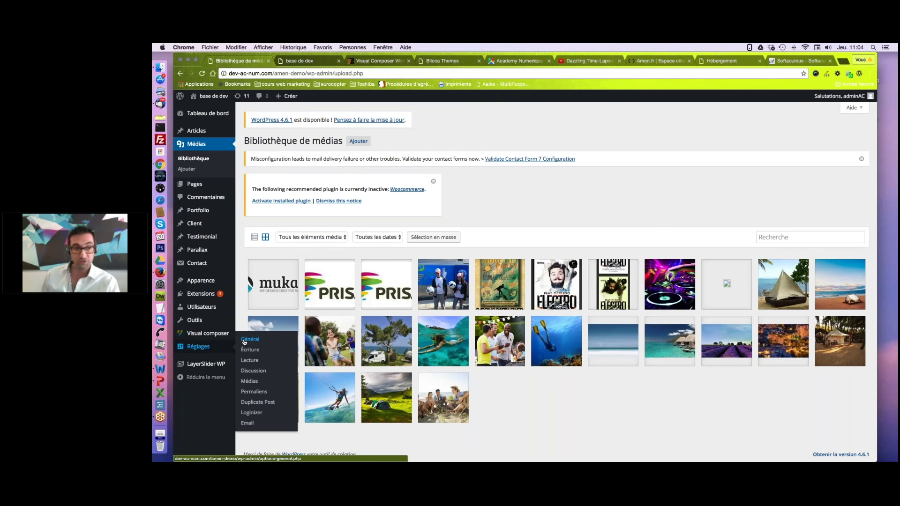
mouse_move(214, 365)
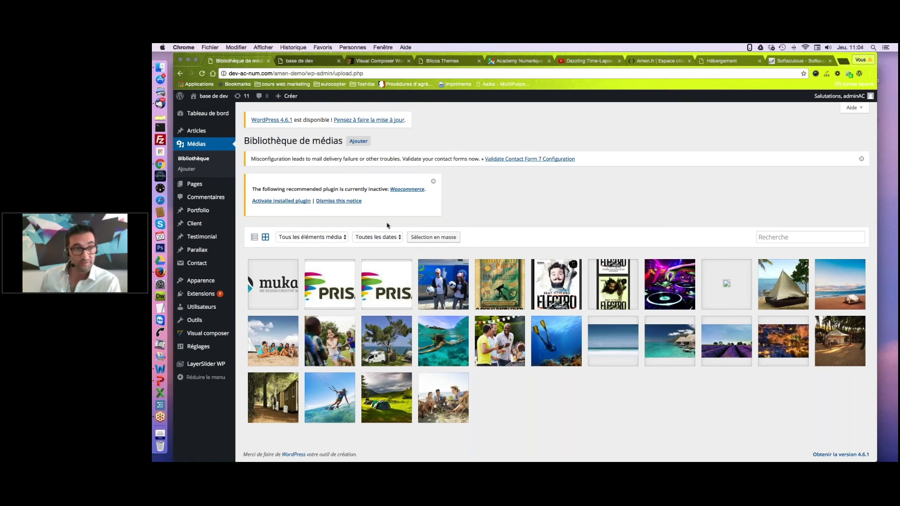
left_click(198, 115)
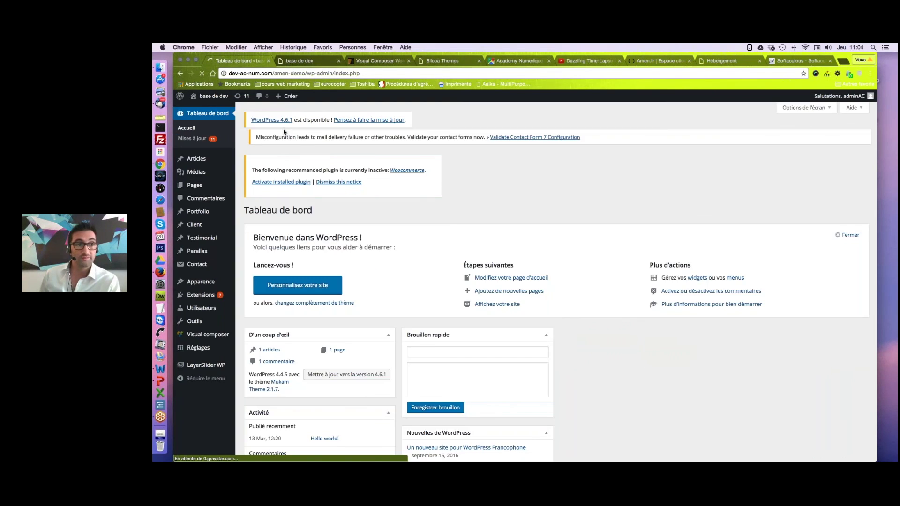
Open 'Aller sur le site' in a new tab and view the Mukam homepage.
mouse_move(213, 112)
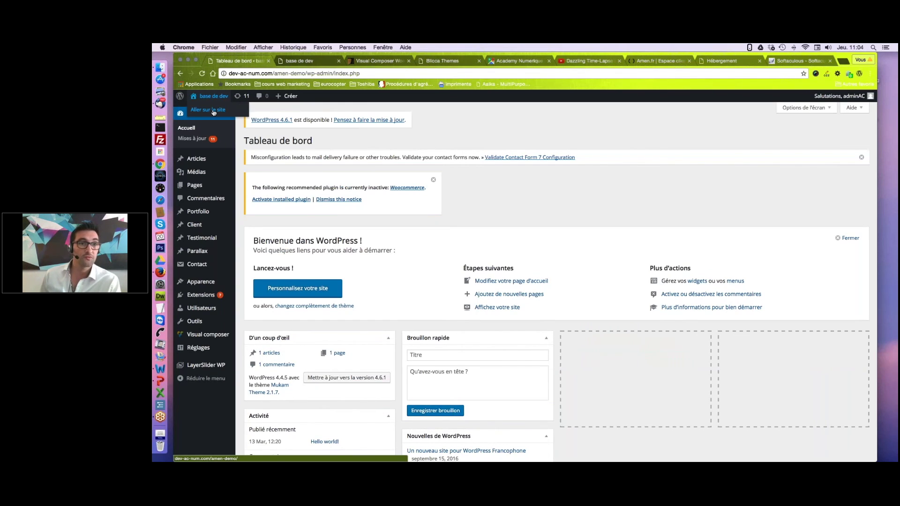
right_click(213, 112)
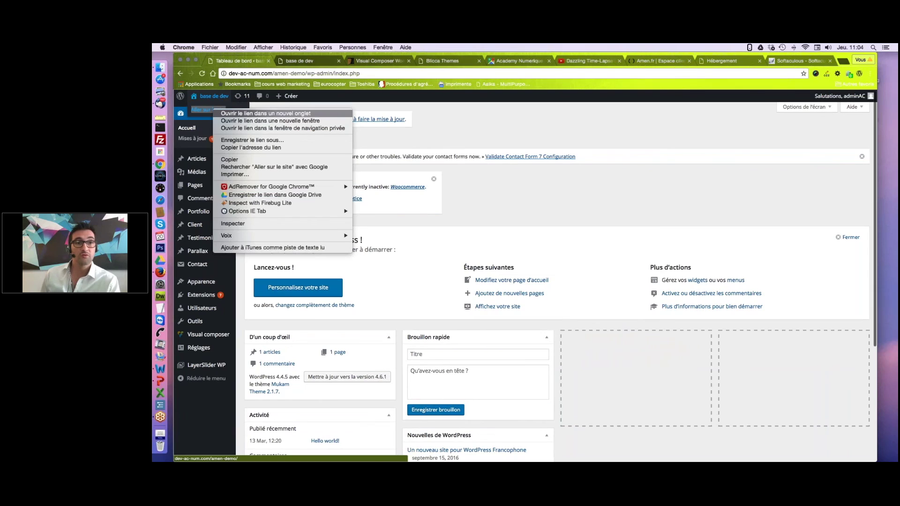
left_click(266, 113)
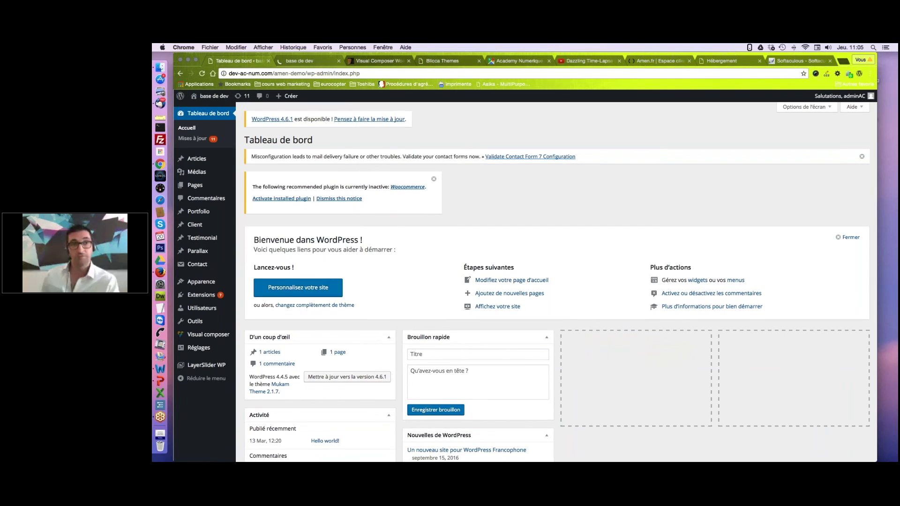
left_click(301, 61)
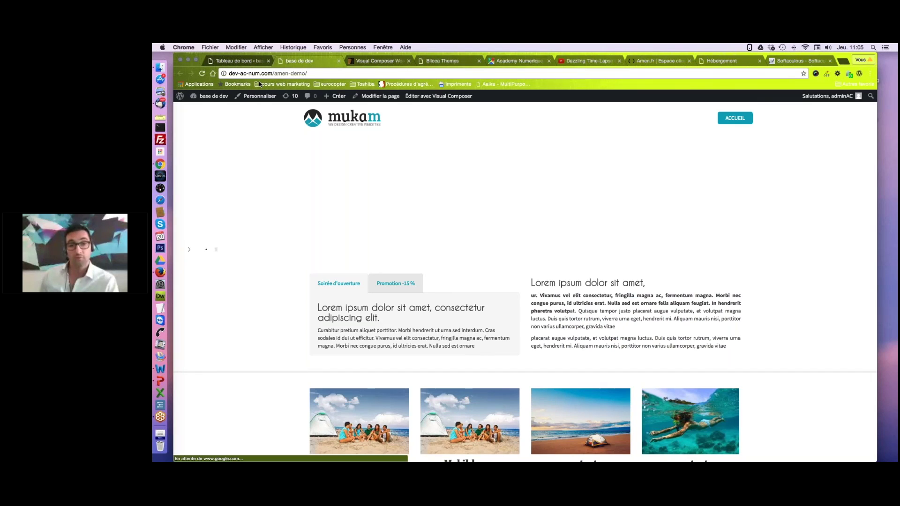
Scroll to the homepage's video and map section, then return to the Tableau de bord tab.
scroll(475, 241, "down", 7)
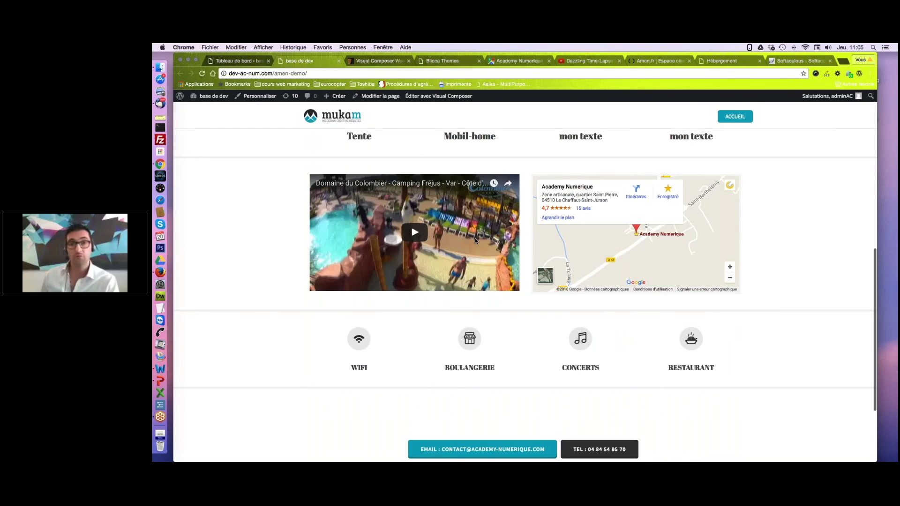
scroll(777, 307, "up", 1)
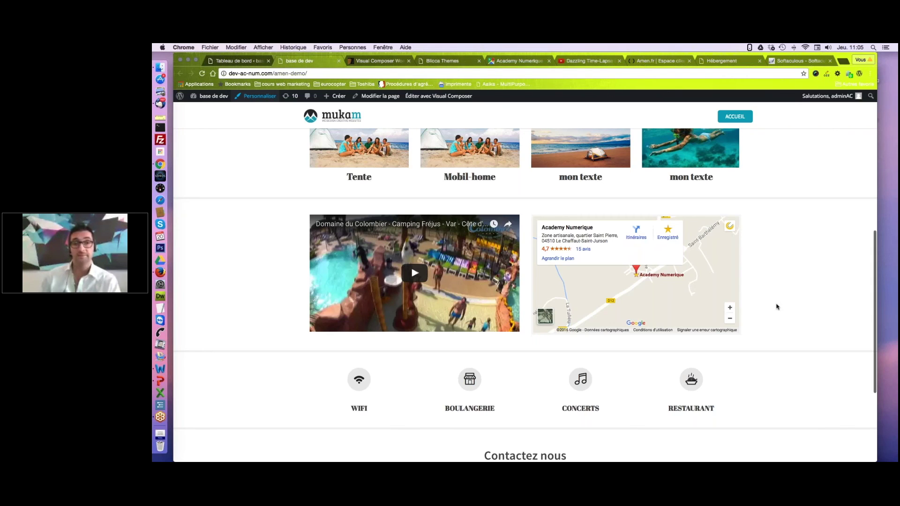
scroll(777, 307, "up", 7)
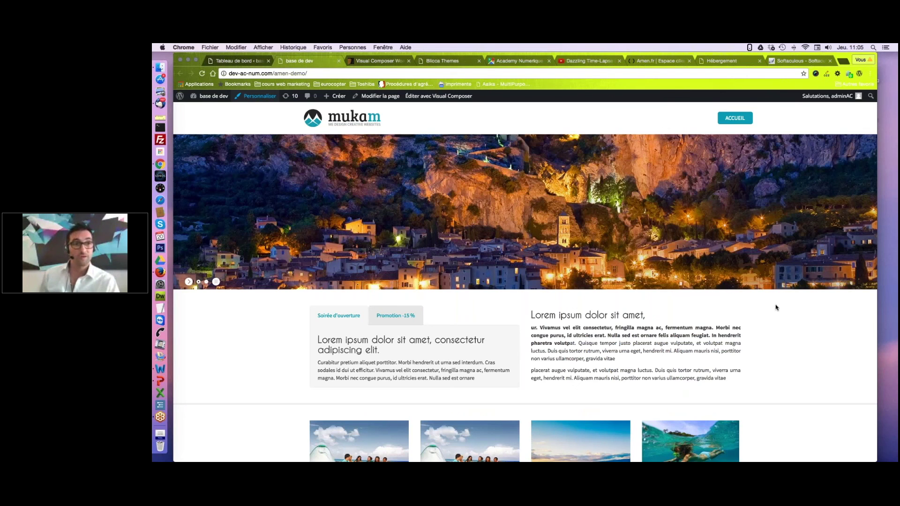
left_click(250, 65)
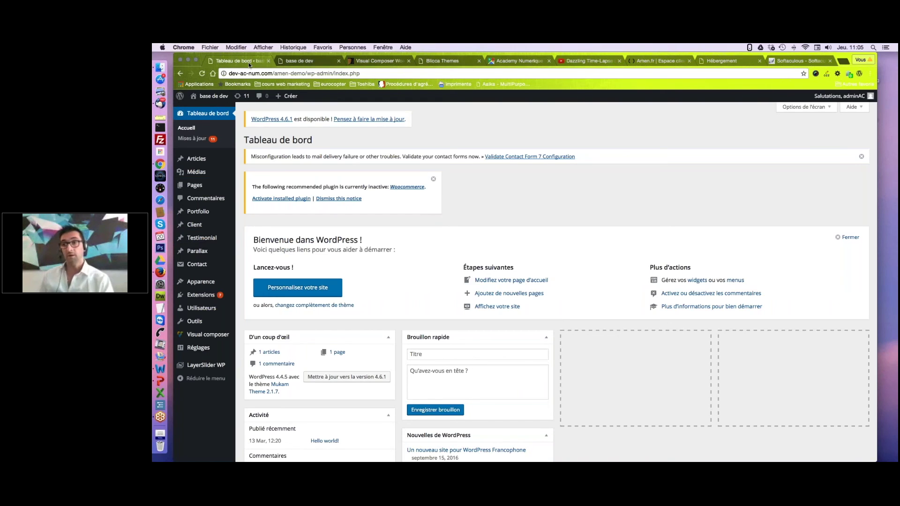
left_click(300, 61)
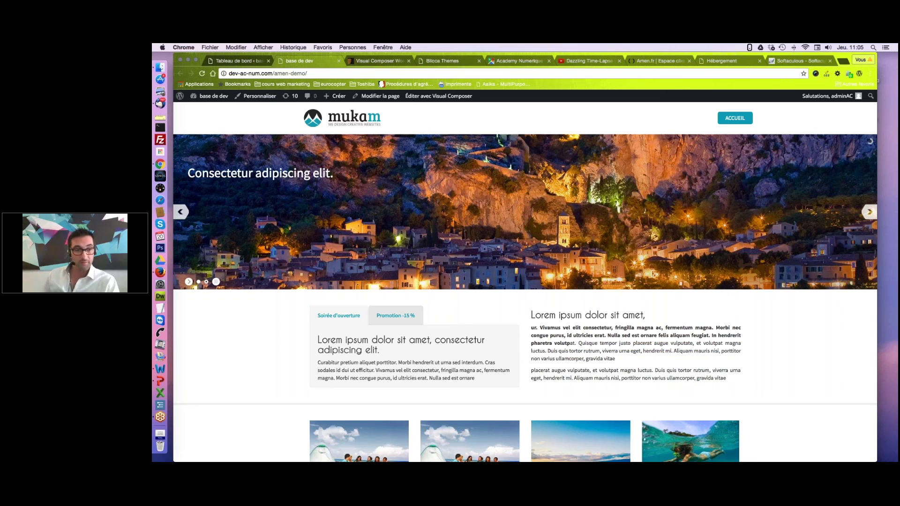
key("ctrl+Right")
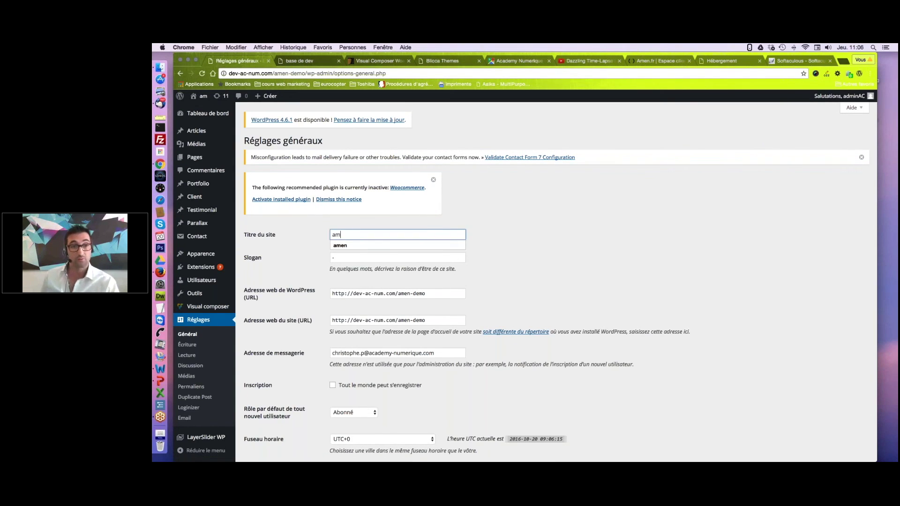
Save 'amen' as the Titre du site in the general settings.
left_click(553, 244)
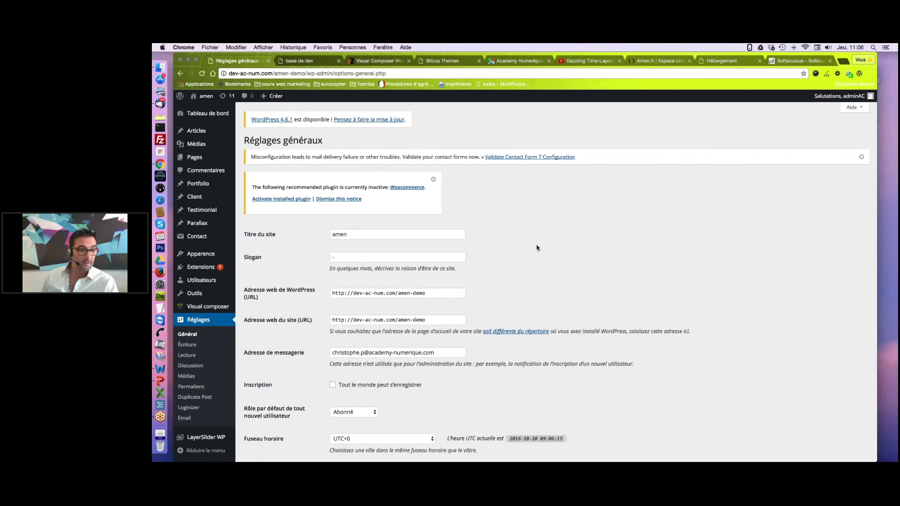
scroll(537, 248, "down", 5)
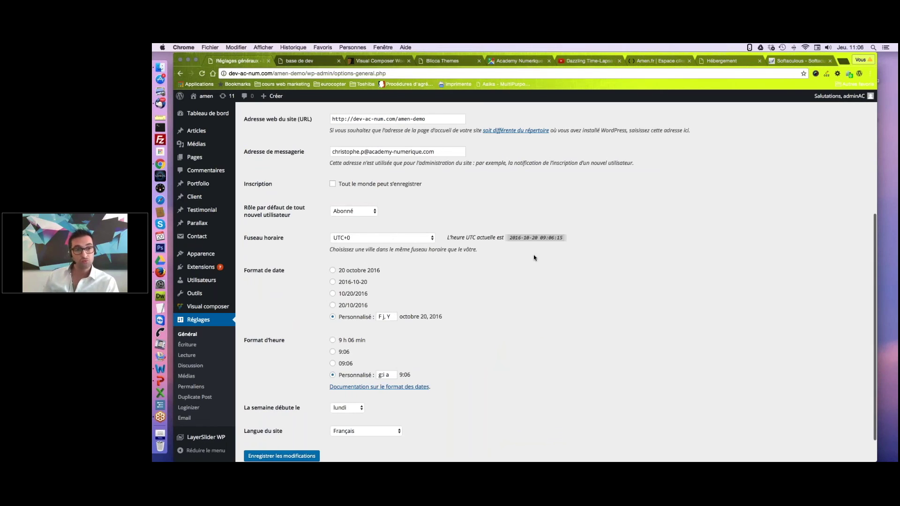
scroll(534, 258, "down", 1)
left_click(282, 422)
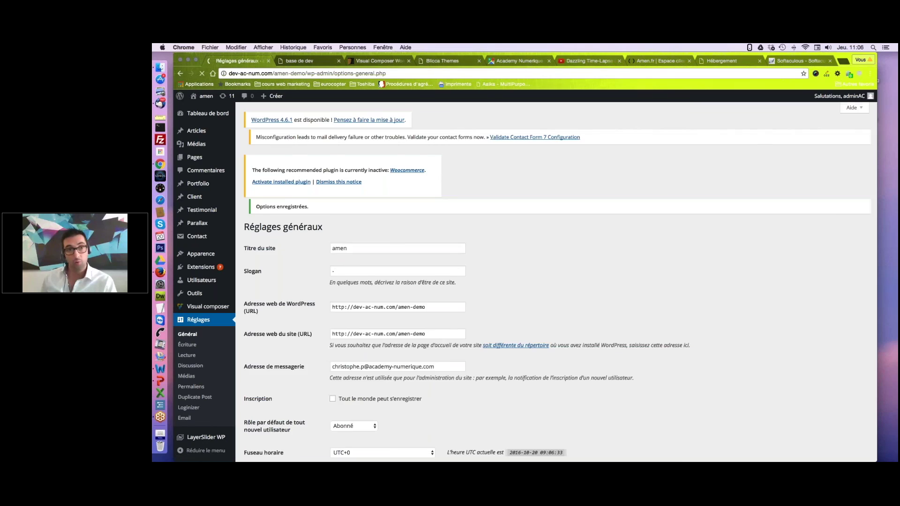
scroll(479, 318, "down", 6)
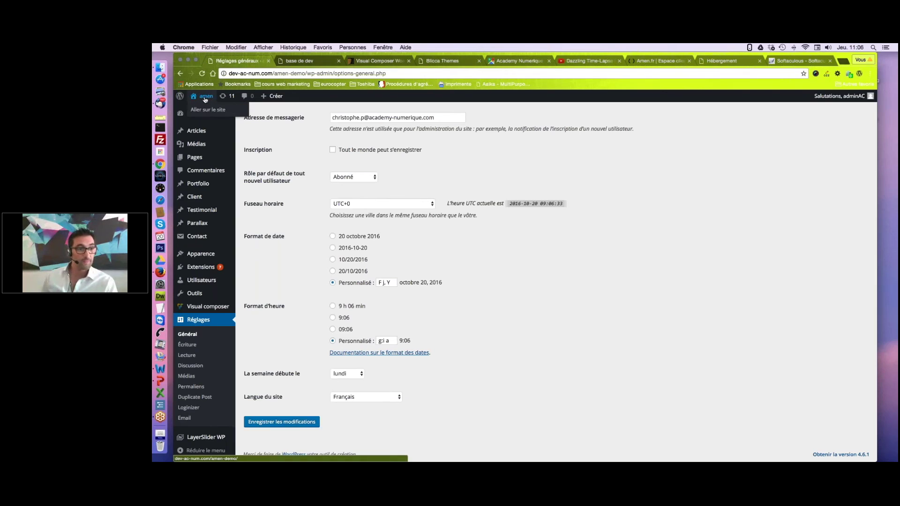
left_click(188, 356)
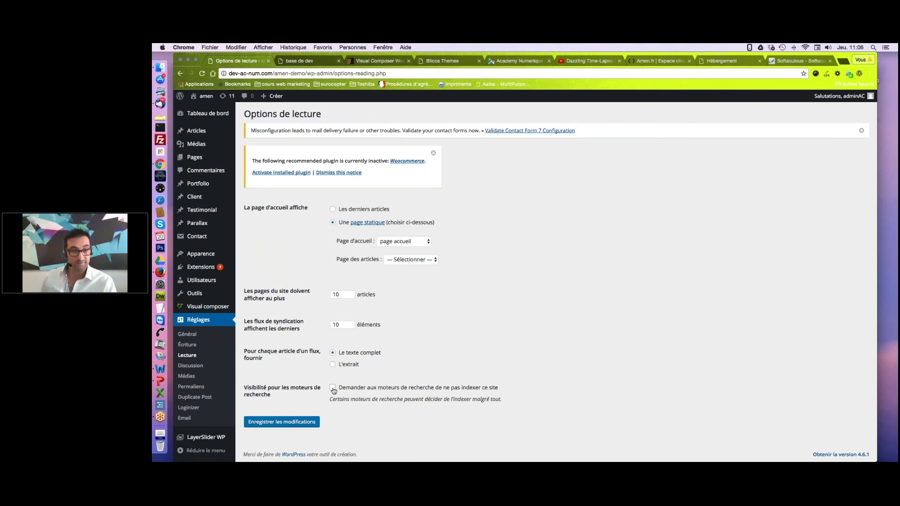
Tick 'Demander aux moteurs de recherche de ne pas indexer ce site' and save reading settings.
left_click(333, 388)
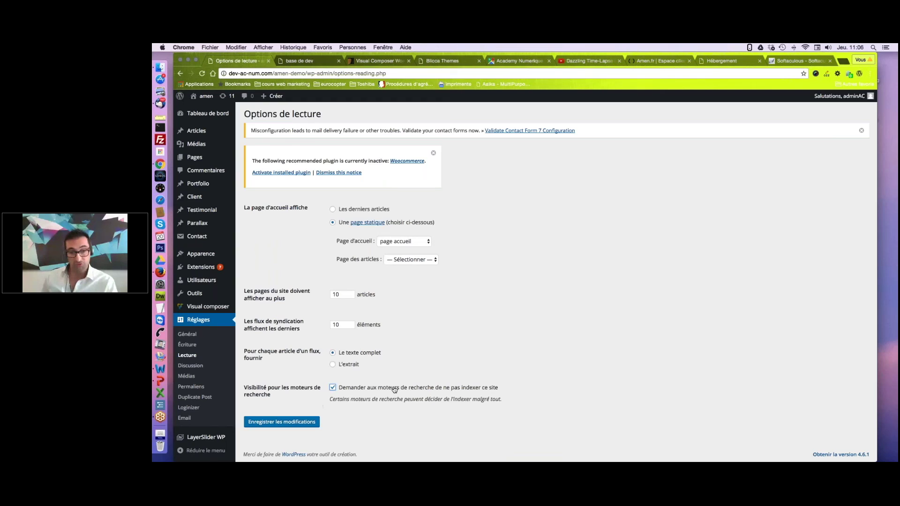
left_click(281, 422)
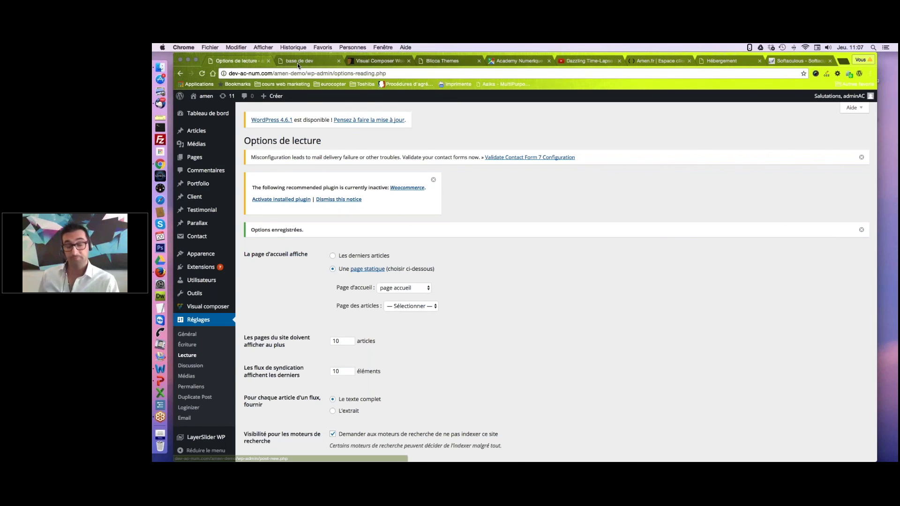
left_click(298, 61)
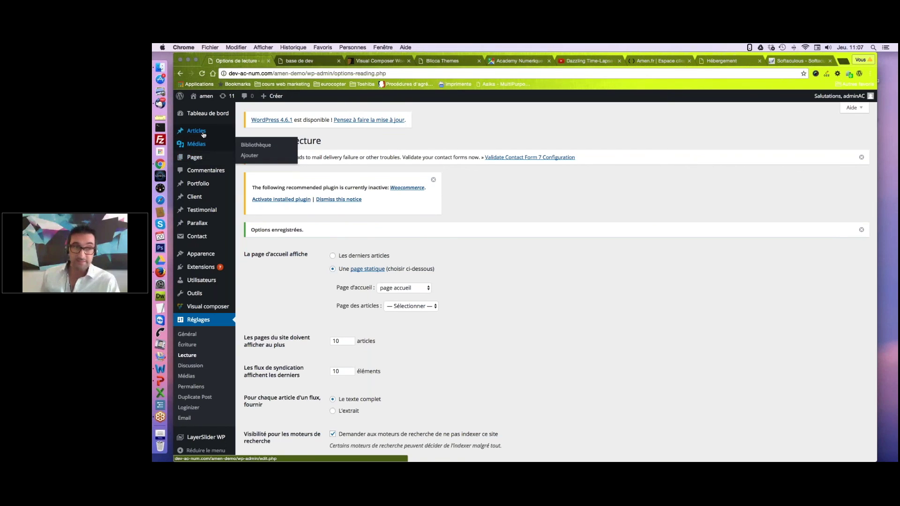
Open Pages > Toutes les pages to list the site's only page, 'page accueil'.
mouse_move(203, 134)
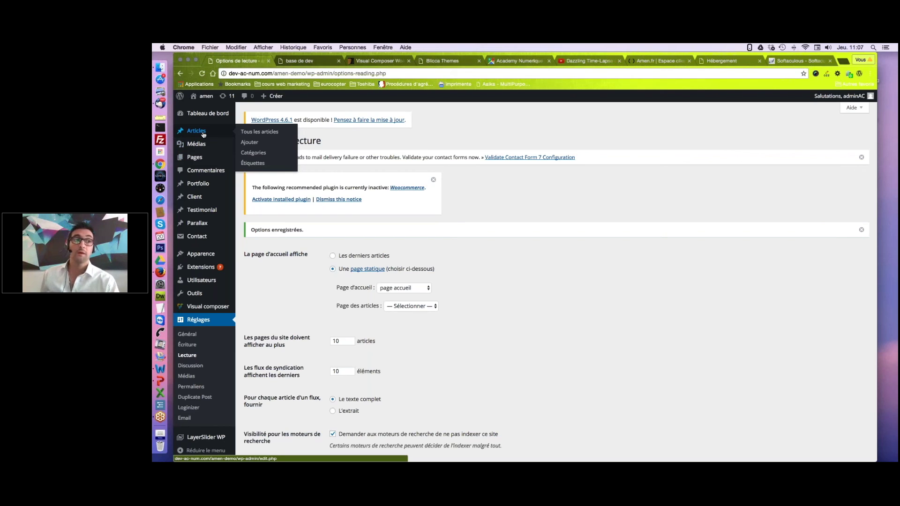
mouse_move(195, 158)
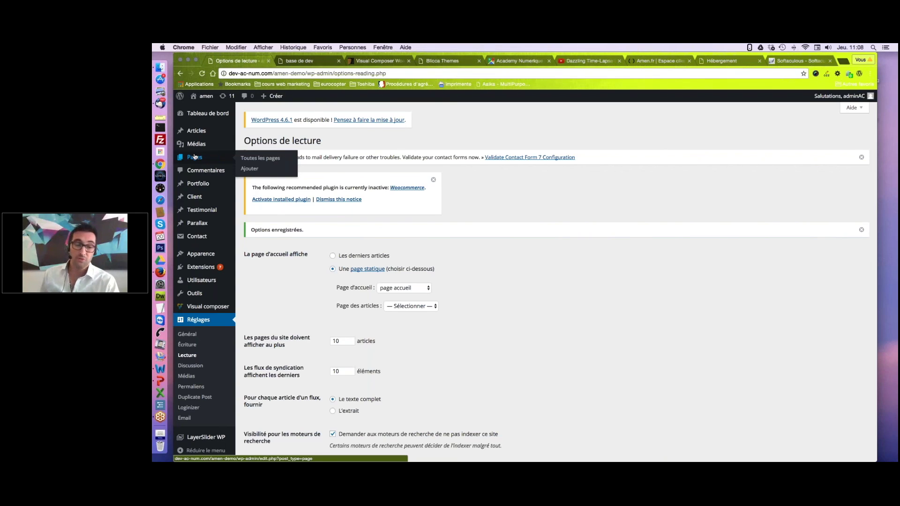
left_click(255, 159)
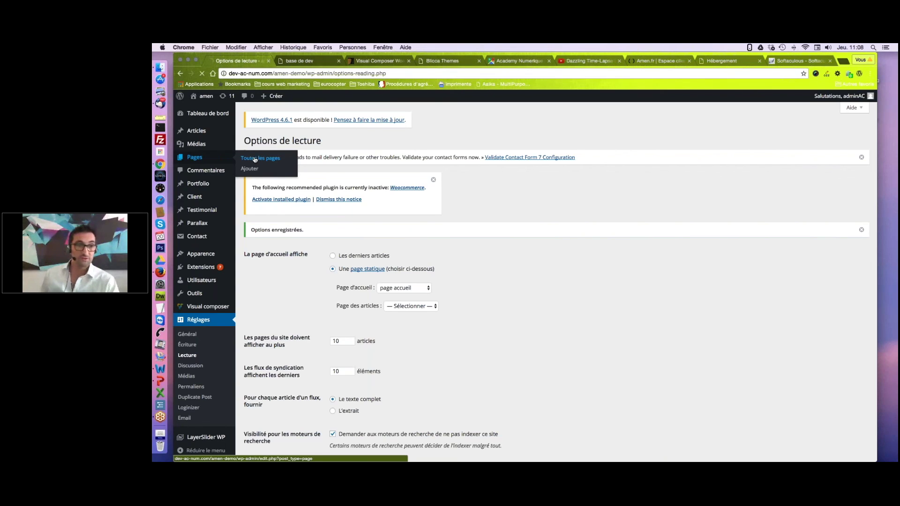
left_click(285, 167)
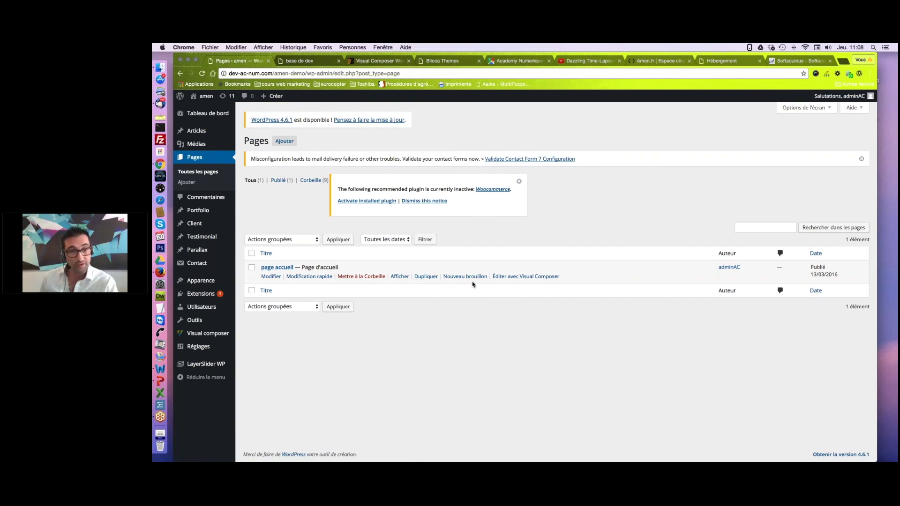
Edit 'page accueil' and scroll through its Visual Composer rows, including the video and map.
left_click(271, 277)
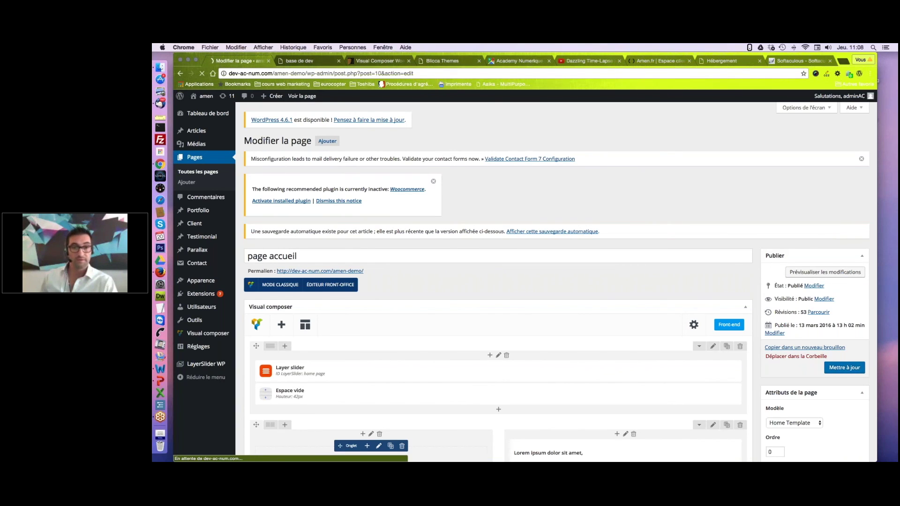
scroll(556, 281, "down", 2)
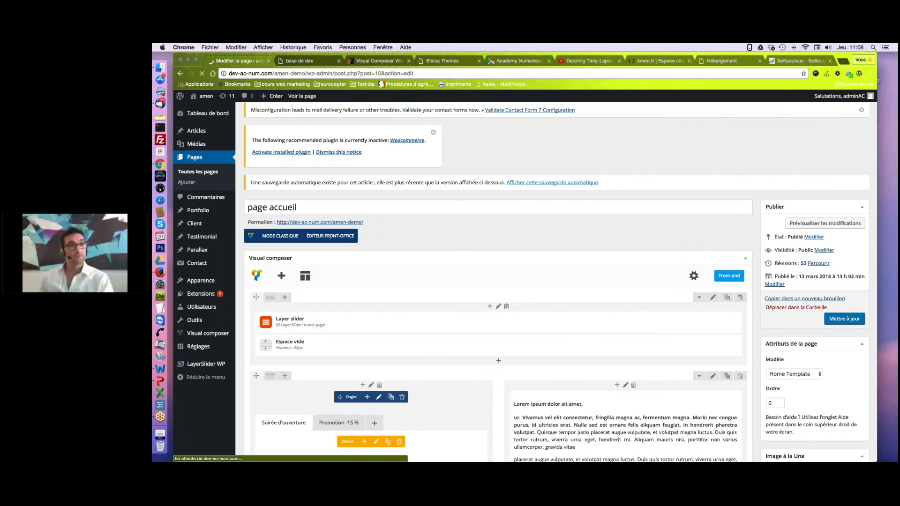
scroll(557, 281, "down", 6)
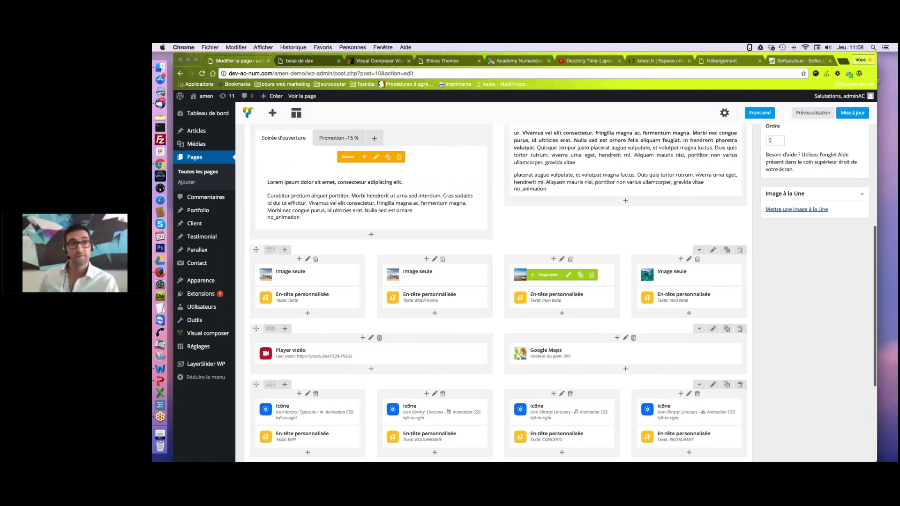
scroll(497, 281, "up", 4)
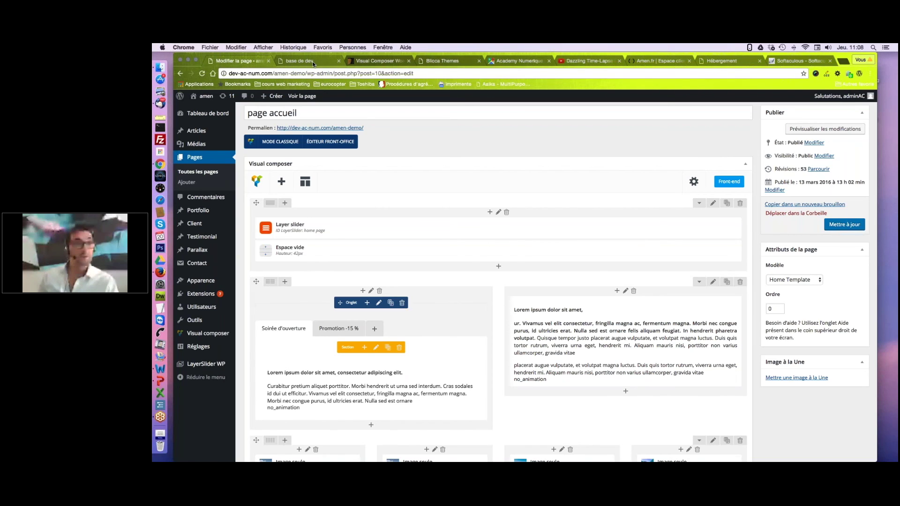
Compare the live Mukam home page with the 'page accueil' editor.
left_click(311, 61)
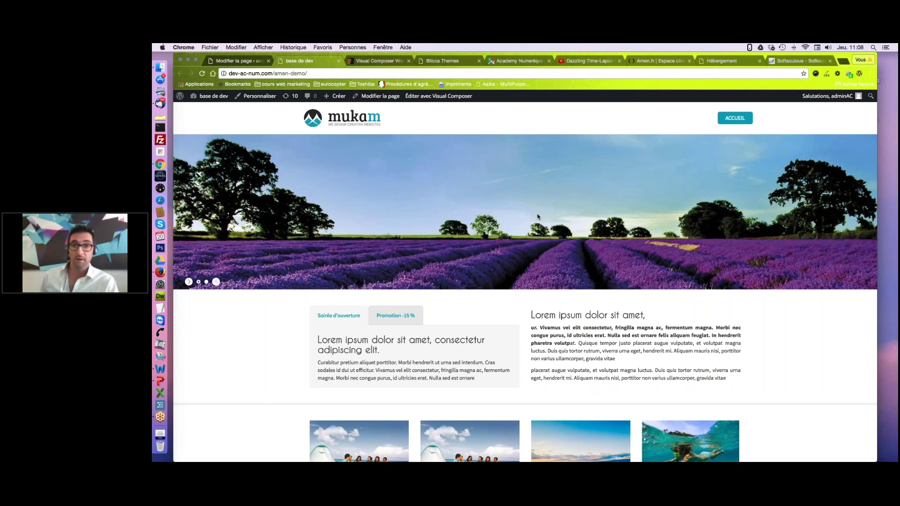
scroll(539, 217, "down", 3)
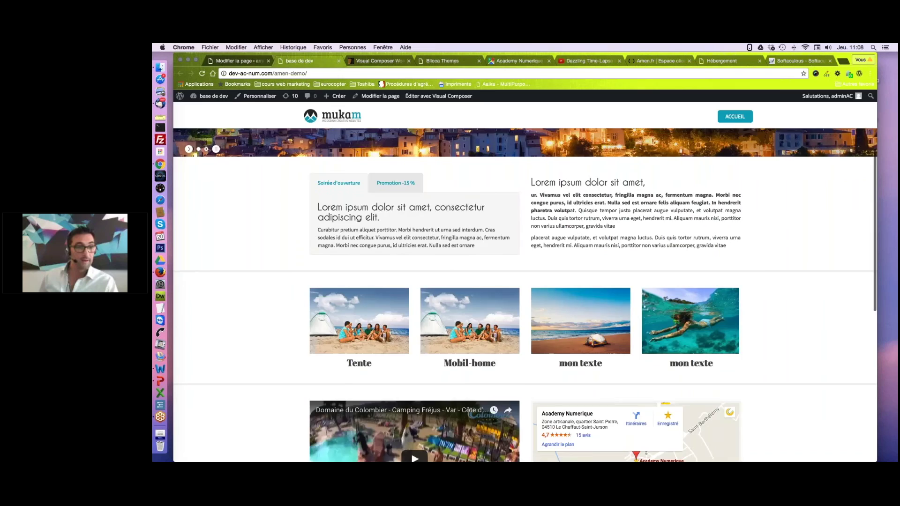
key("super+alt+Left")
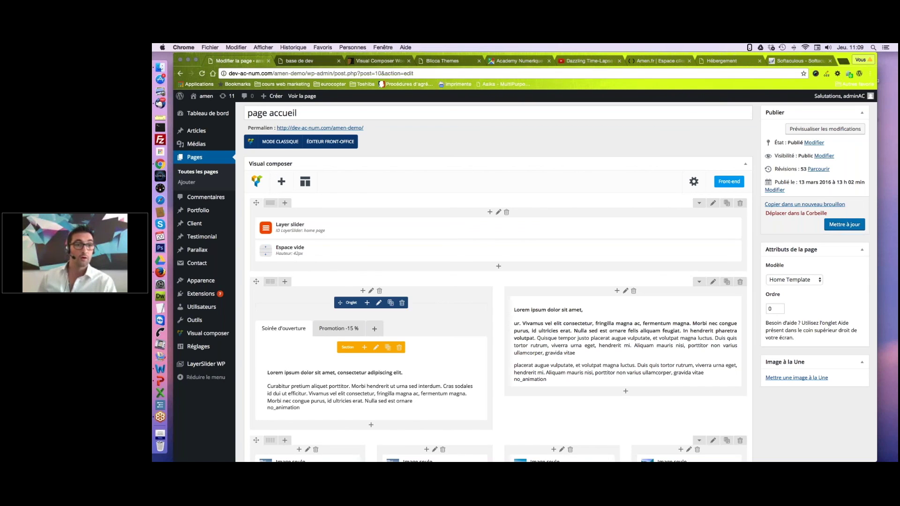
key("ctrl+Tab")
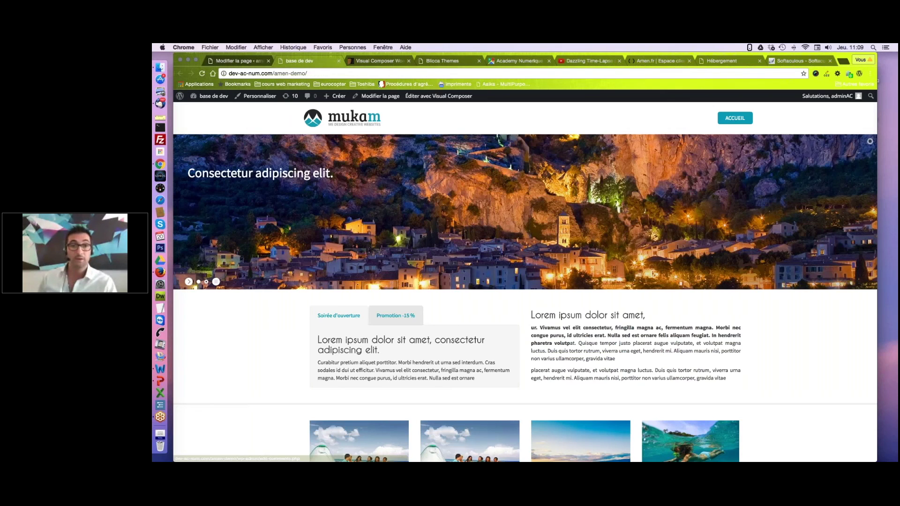
key("ctrl+shift+Tab")
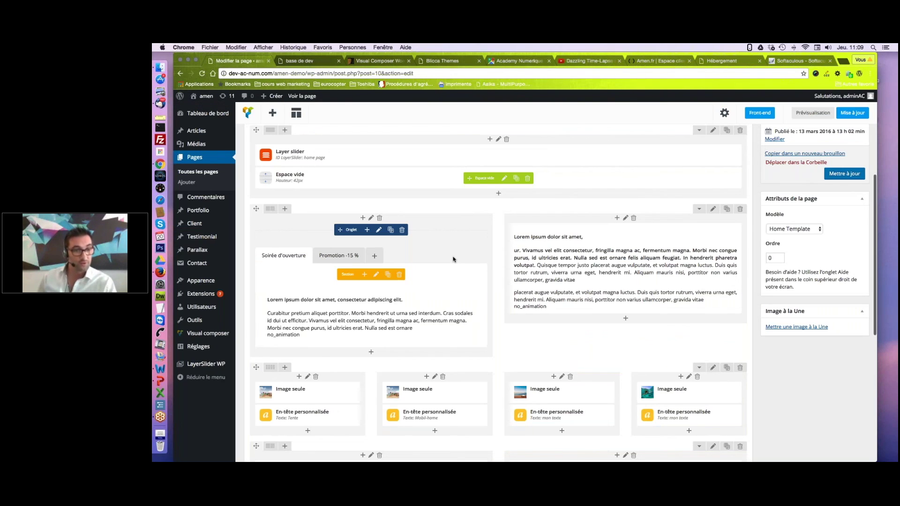
scroll(542, 243, "down", 1)
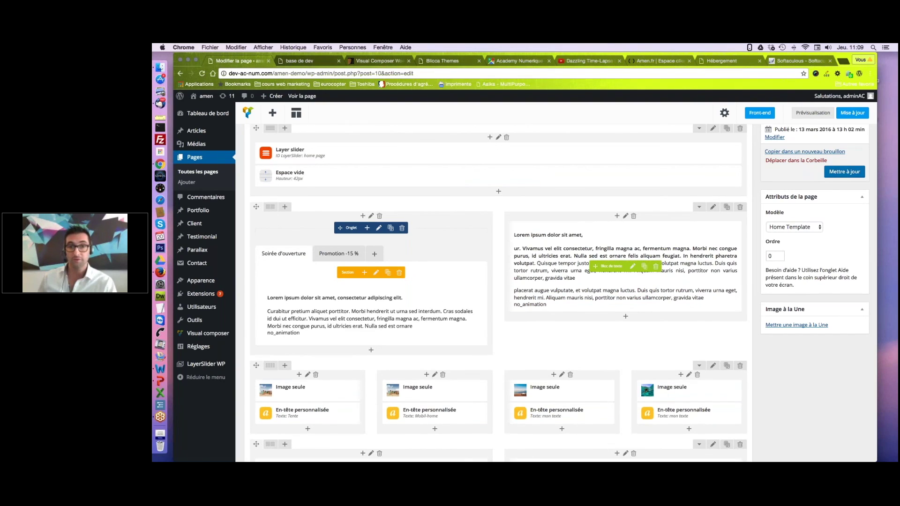
Check the live page again, then scroll the editor to the Player vidéo and Google Maps row.
left_click(310, 61)
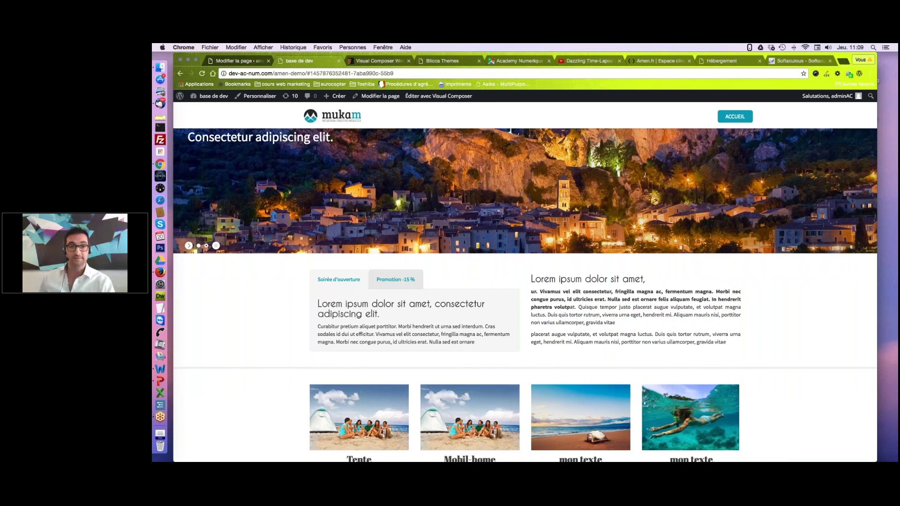
key("ctrl+shift+Tab")
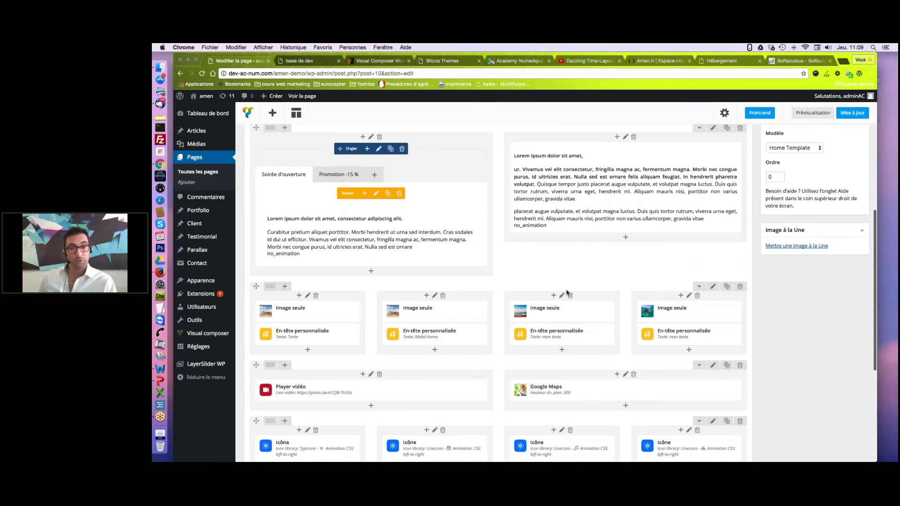
scroll(567, 293, "down", 5)
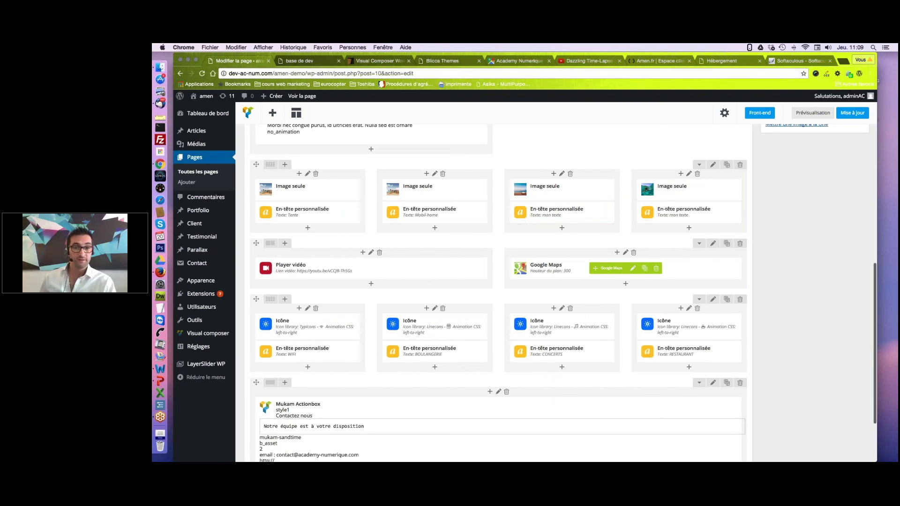
scroll(568, 281, "up", 4)
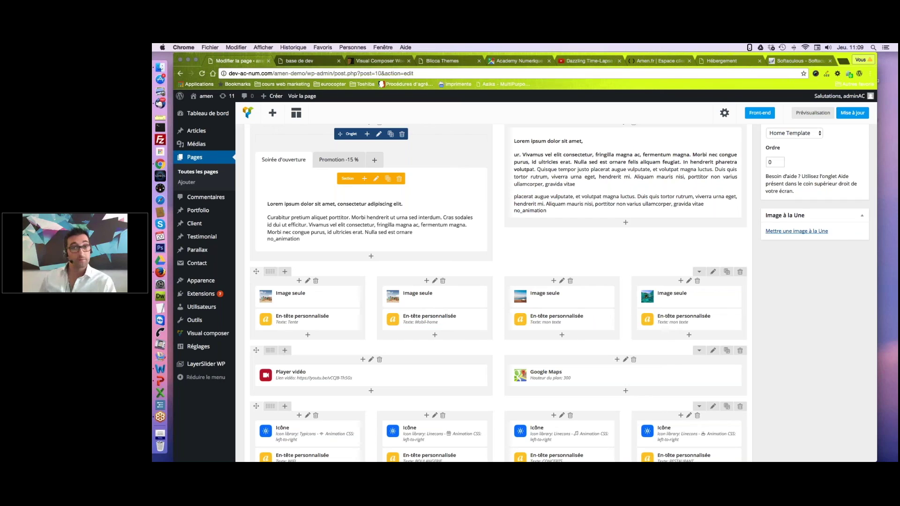
key("ctrl+Tab")
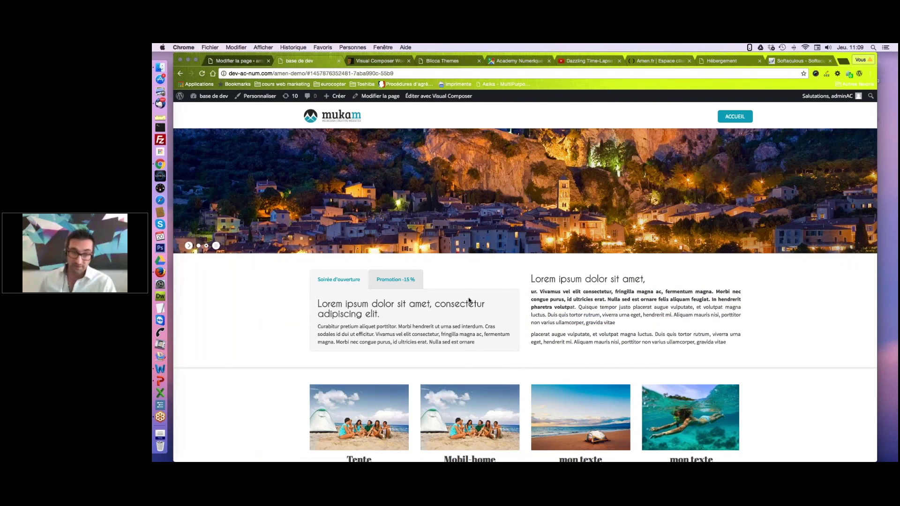
key("ctrl+shift+Tab")
mouse_move(607, 331)
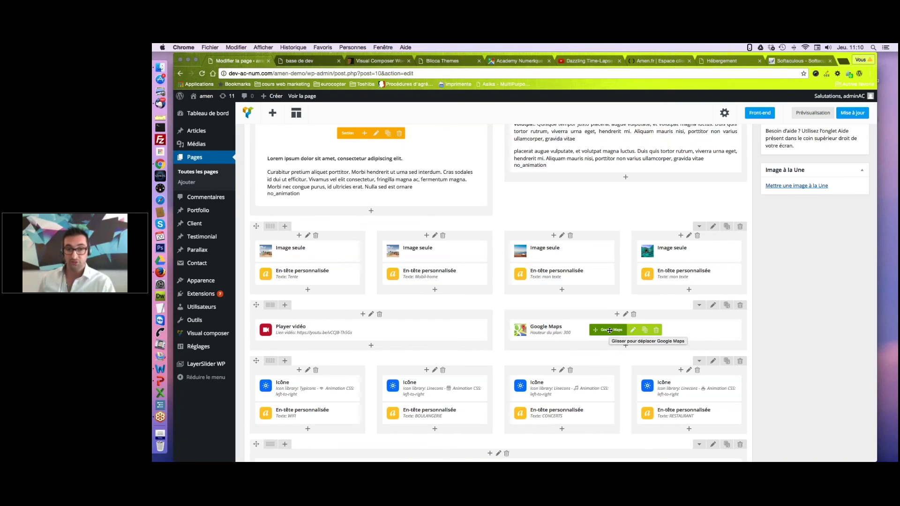
Move Google Maps to the left column and Player vidéo to the right, then save with Mettre à jour.
left_click_drag(602, 330, 349, 331)
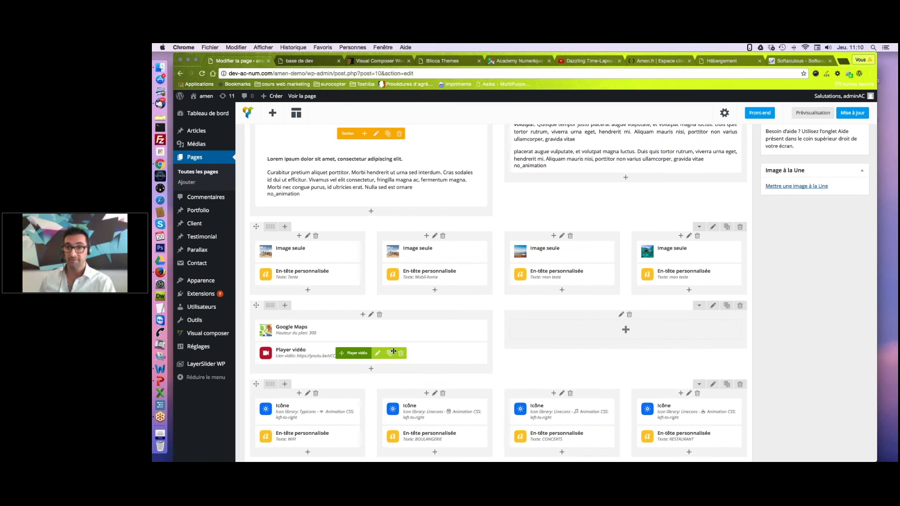
left_click_drag(394, 351, 780, 327)
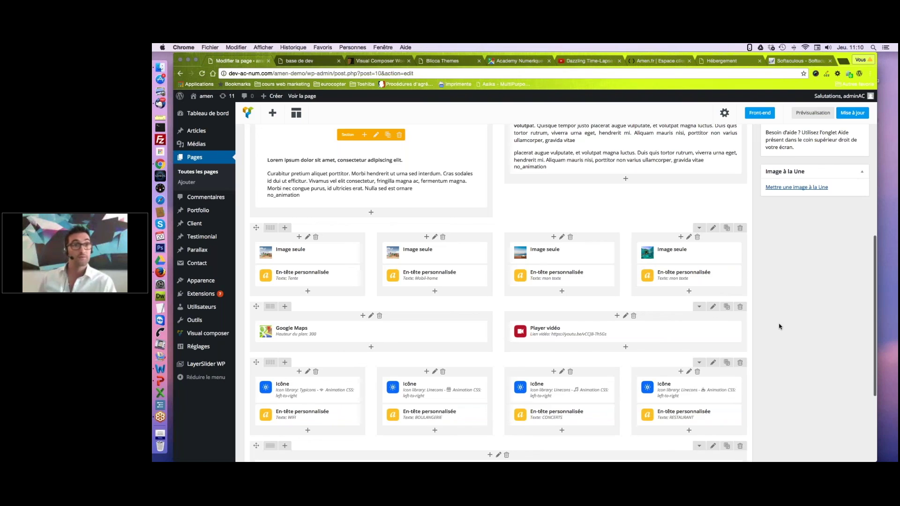
scroll(780, 327, "up", 5)
left_click(845, 206)
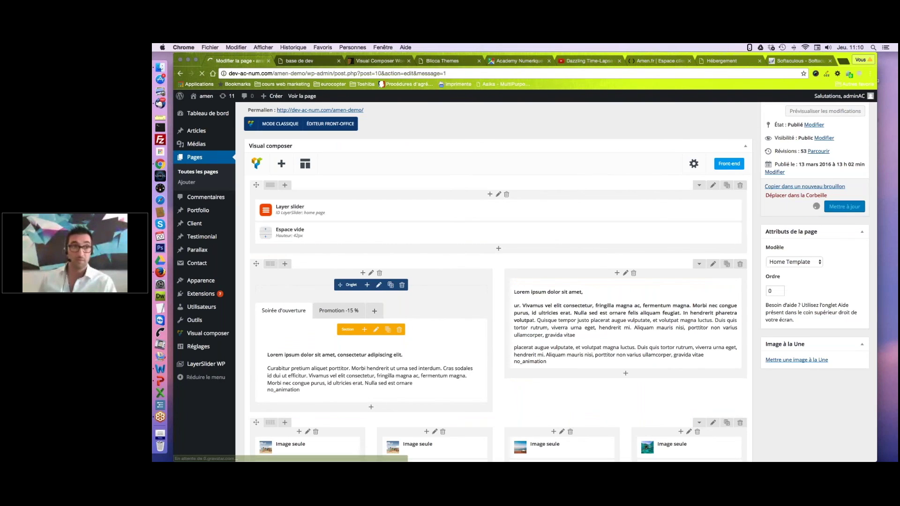
left_click(311, 59)
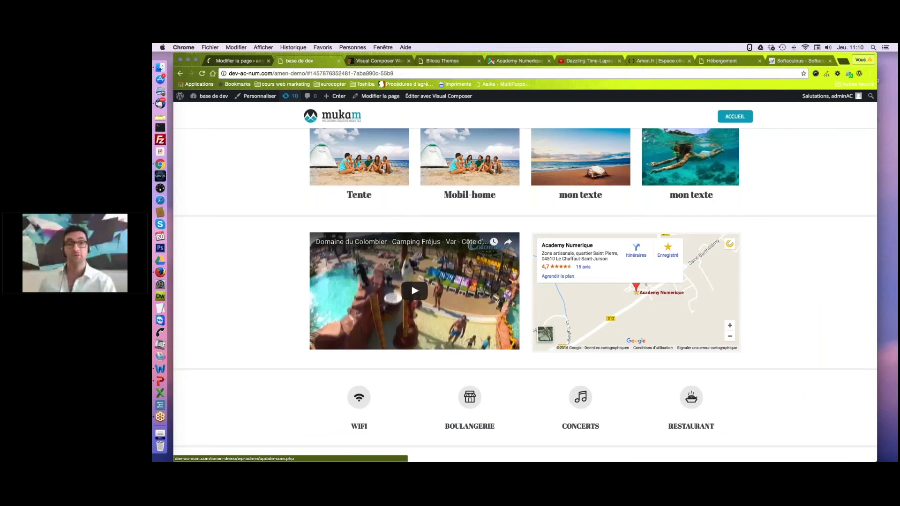
Reload the live home page to verify the map sits left of the video, then return to the editor.
left_click(202, 74)
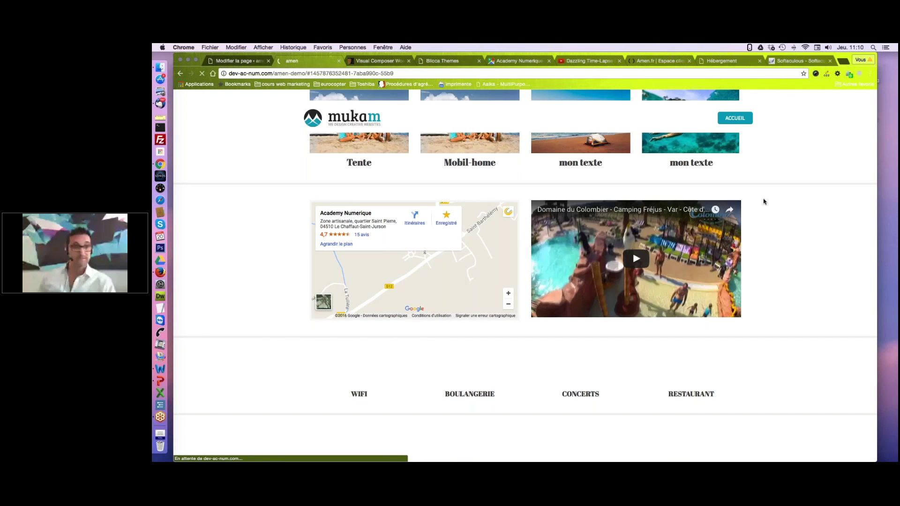
left_click(254, 61)
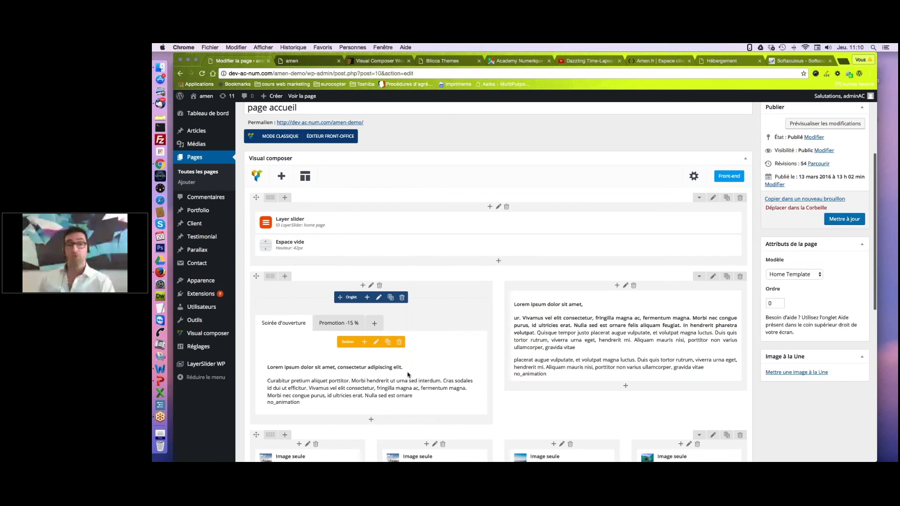
left_click(307, 61)
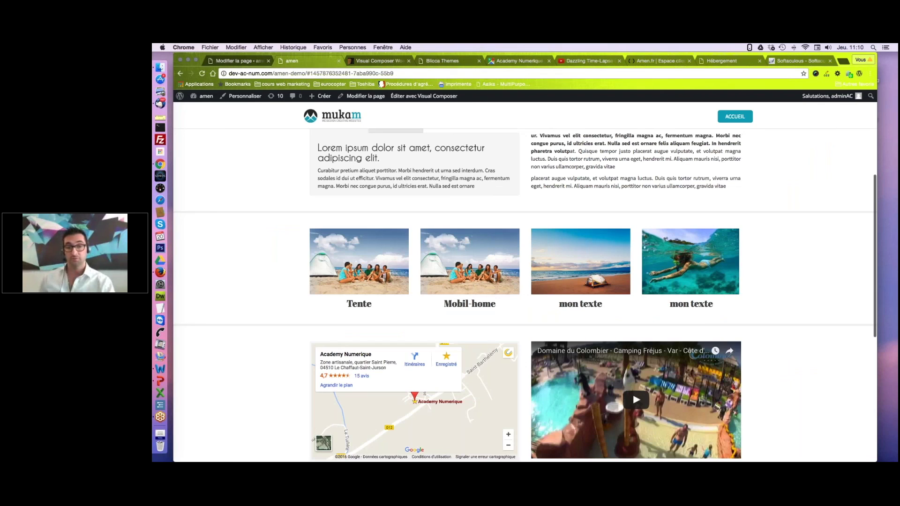
scroll(465, 305, "up", 2)
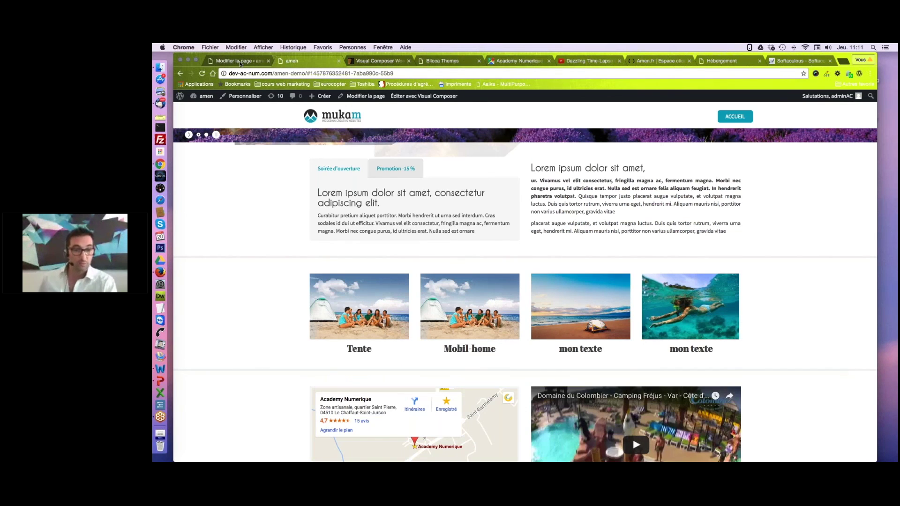
left_click(240, 62)
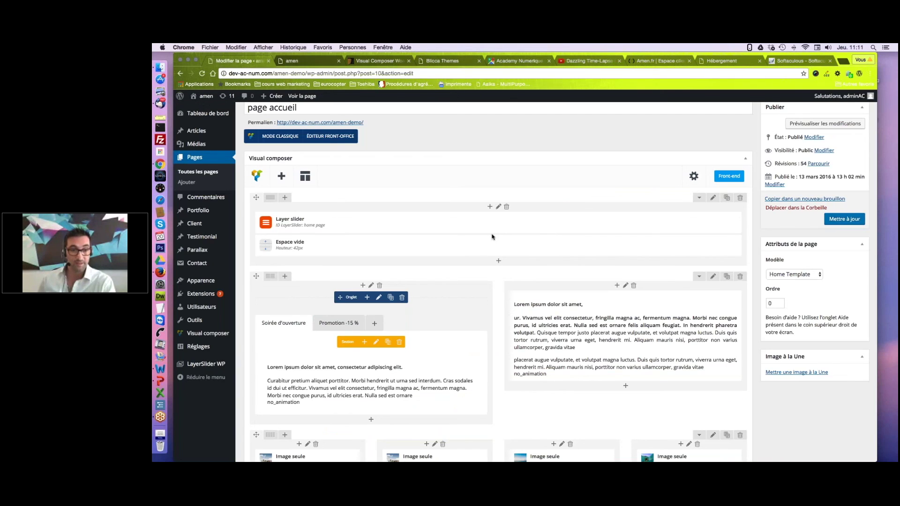
Delete the third and fourth image columns and set the row to a 1/2 + 1/2 layout.
scroll(493, 236, "down", 3)
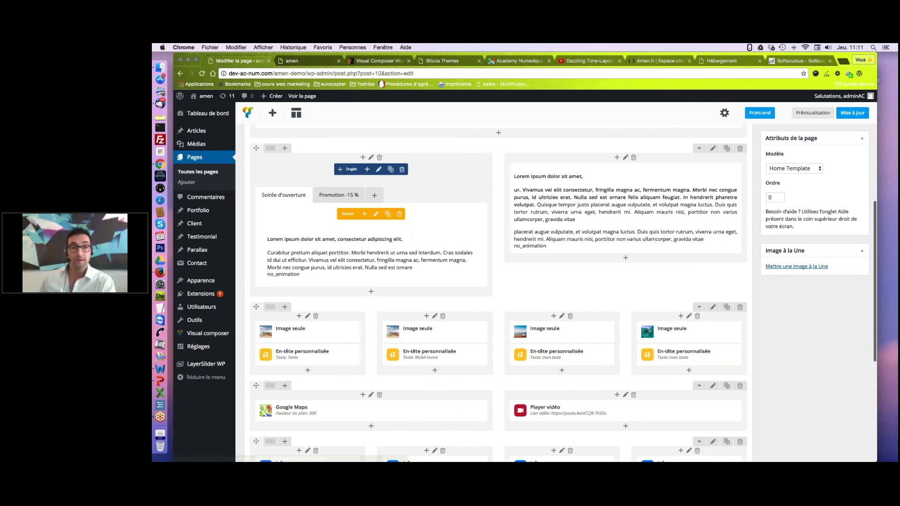
left_click_drag(415, 330, 416, 332)
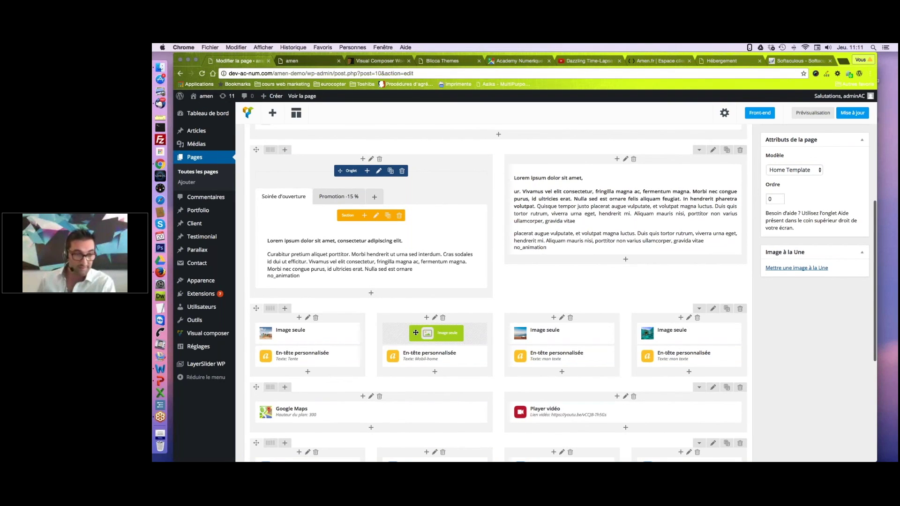
left_click_drag(416, 333, 416, 333)
scroll(416, 333, "down", 1)
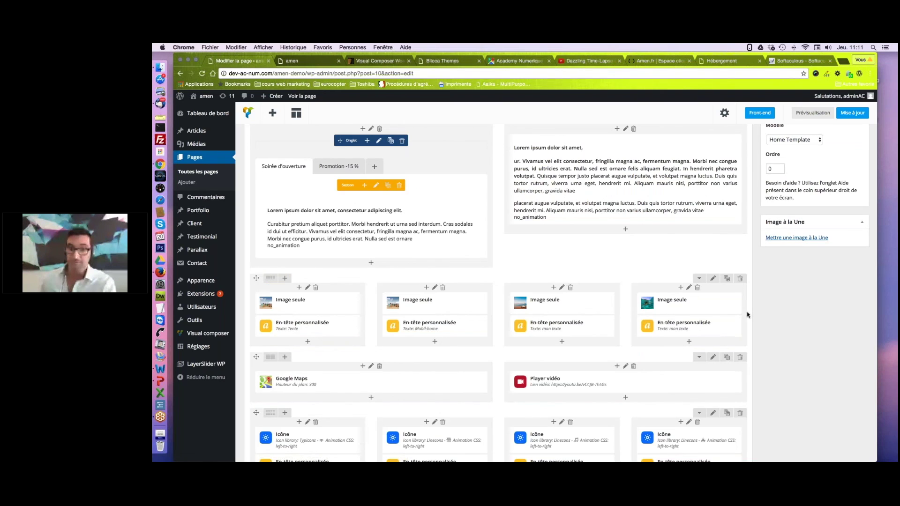
mouse_move(272, 327)
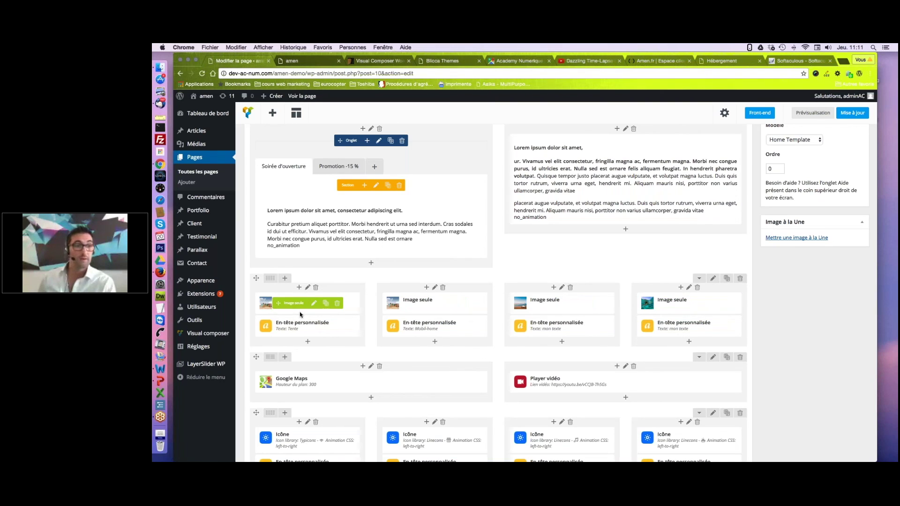
mouse_move(274, 281)
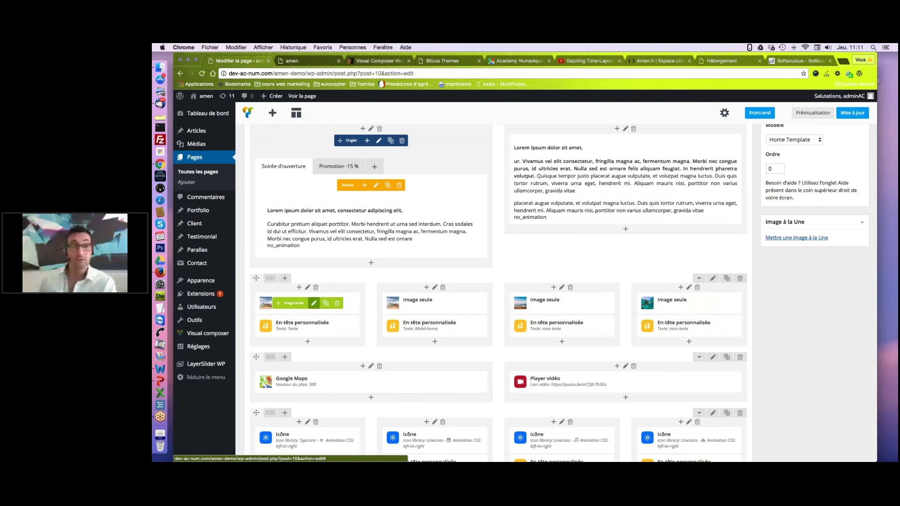
left_click(571, 288)
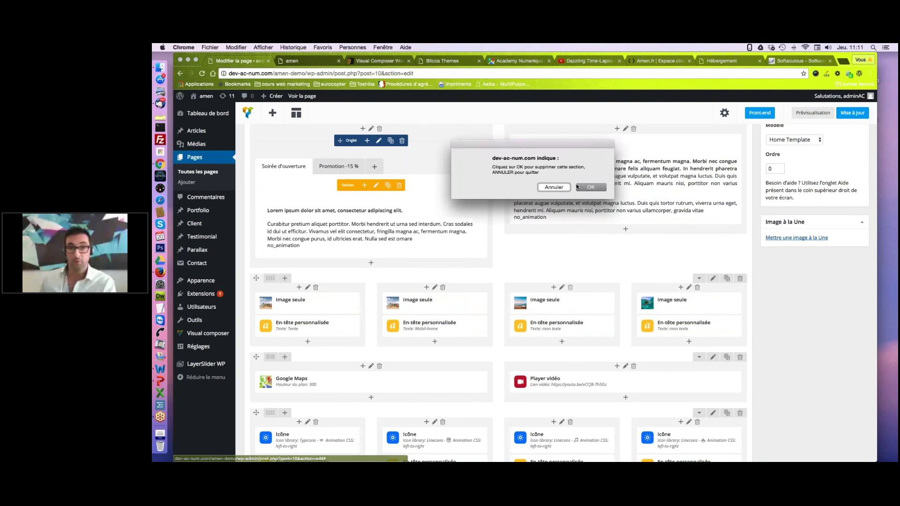
key("Return")
left_click(570, 290)
key("Return")
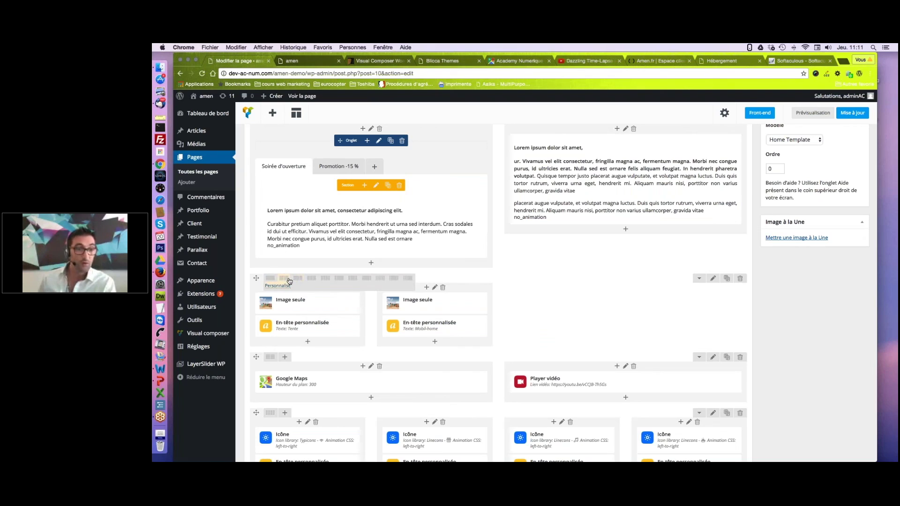
left_click(284, 278)
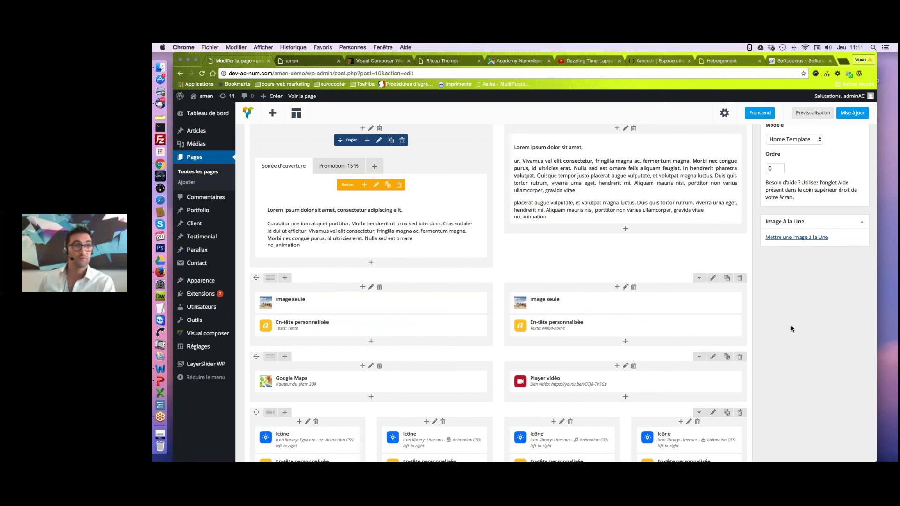
key("super+r")
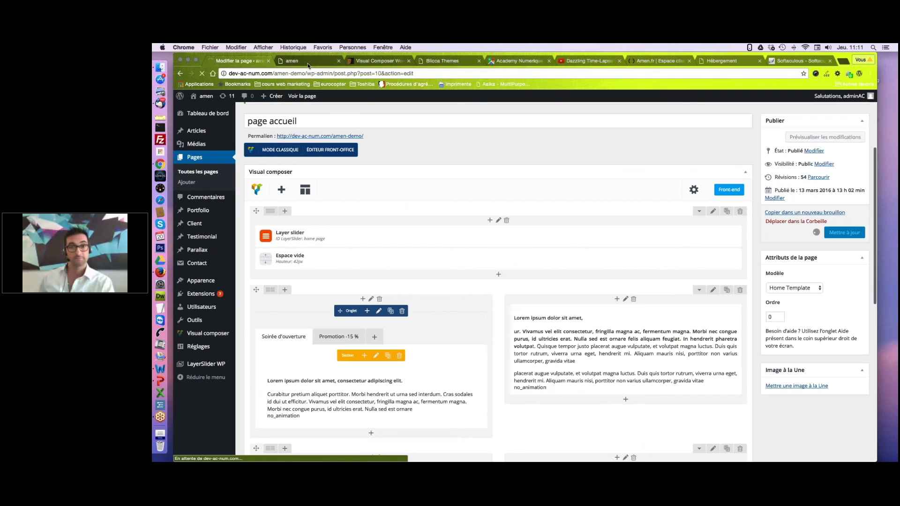
left_click(308, 63)
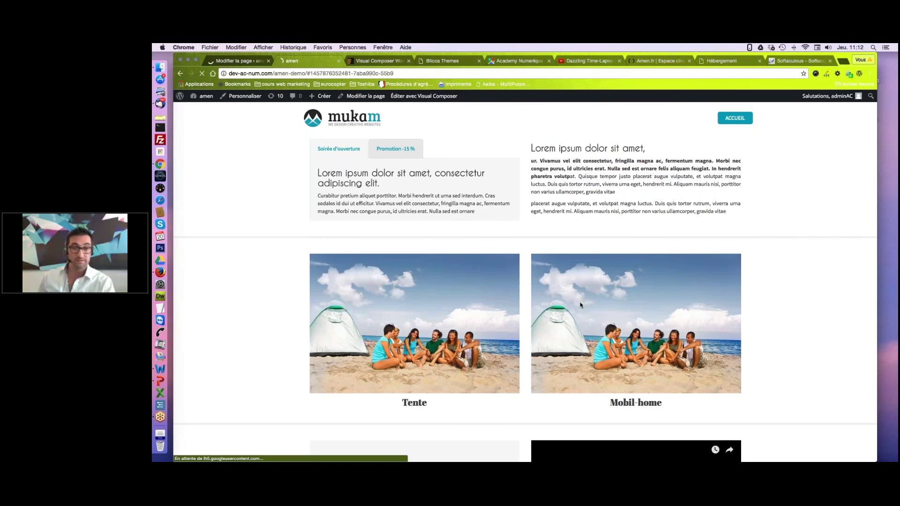
key("ctrl+shift+Tab")
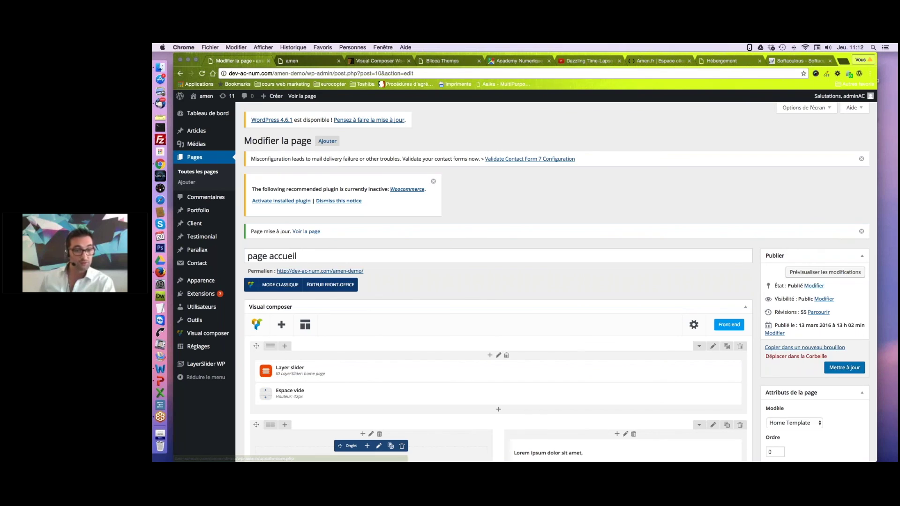
scroll(304, 337, "down", 5)
mouse_move(303, 338)
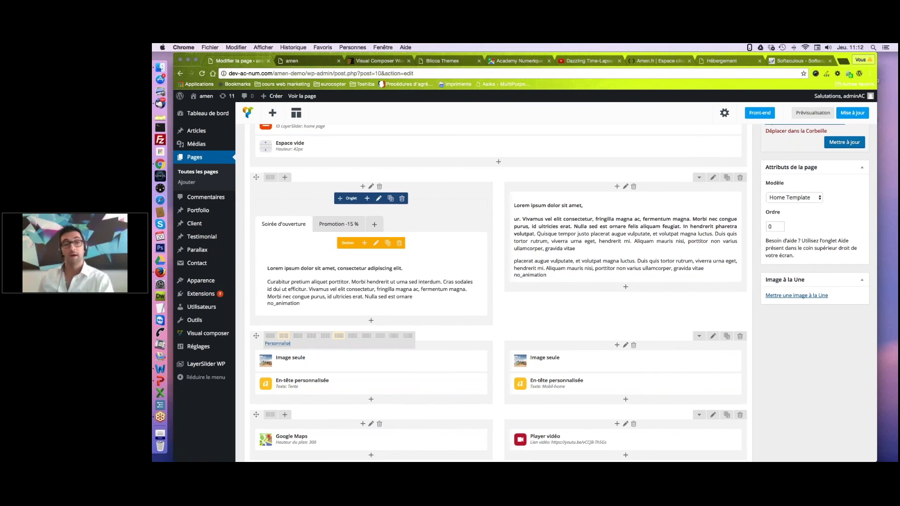
scroll(541, 310, "down", 1)
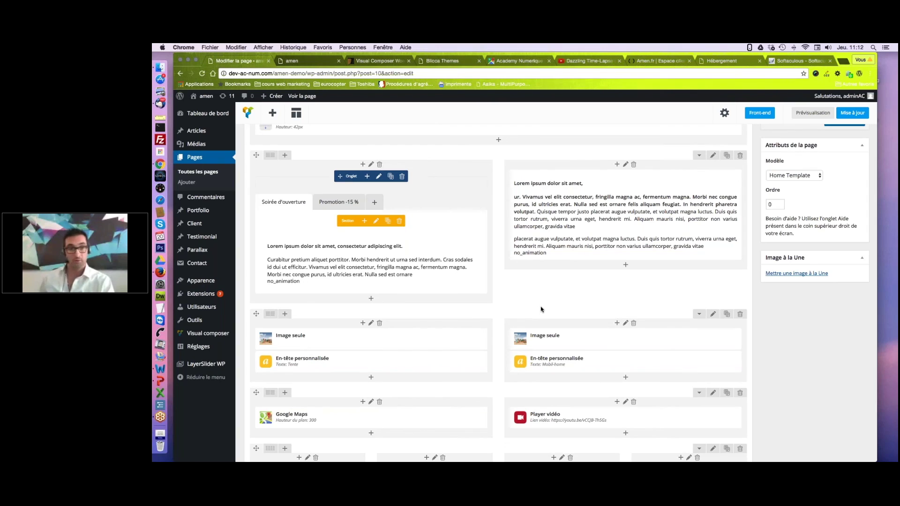
scroll(541, 309, "down", 1)
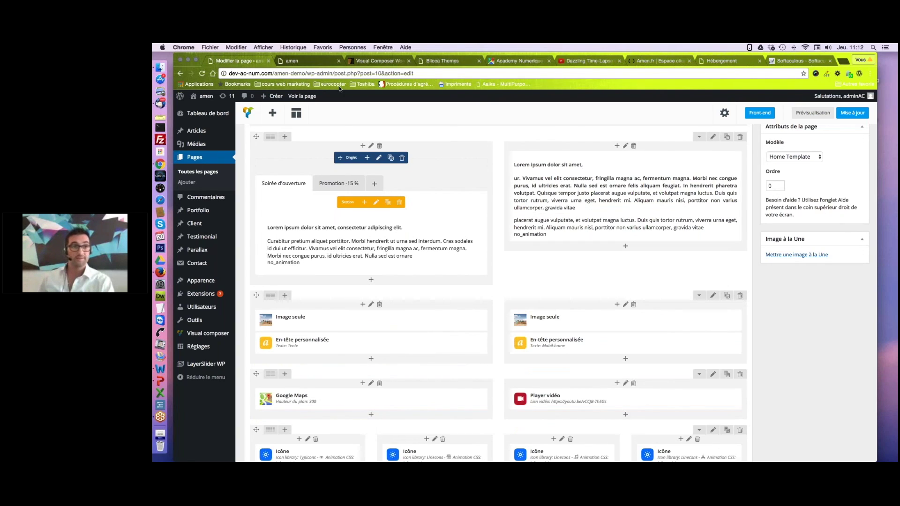
left_click(319, 61)
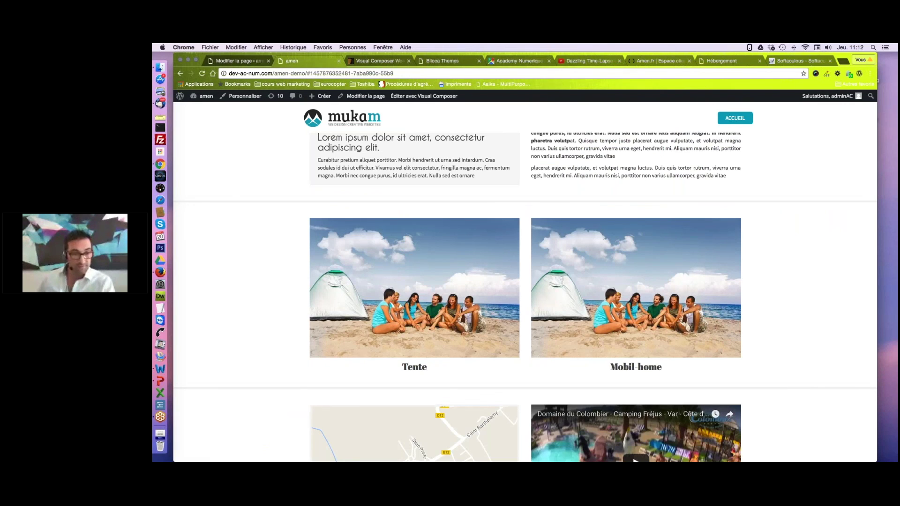
key("ctrl+shift+Tab")
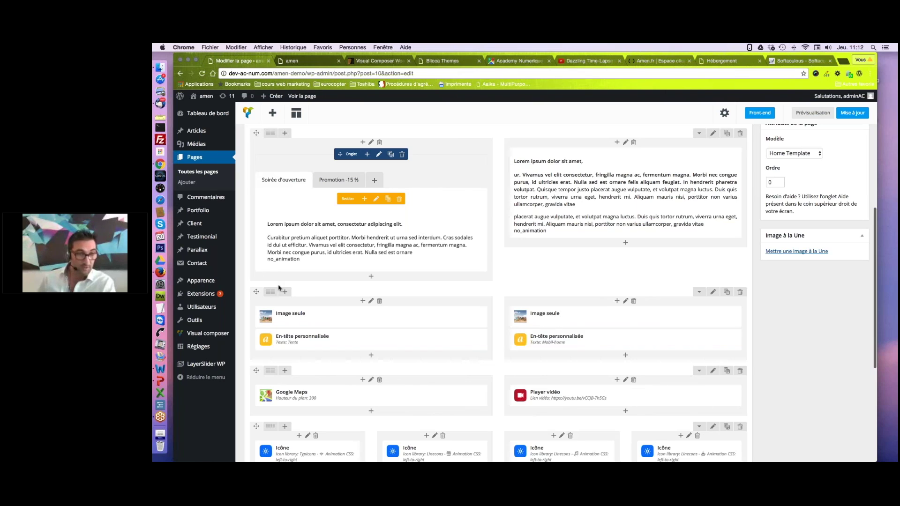
Drag the Tente and Mobil-home image row below the amenity icon row and view it live.
scroll(279, 288, "down", 1)
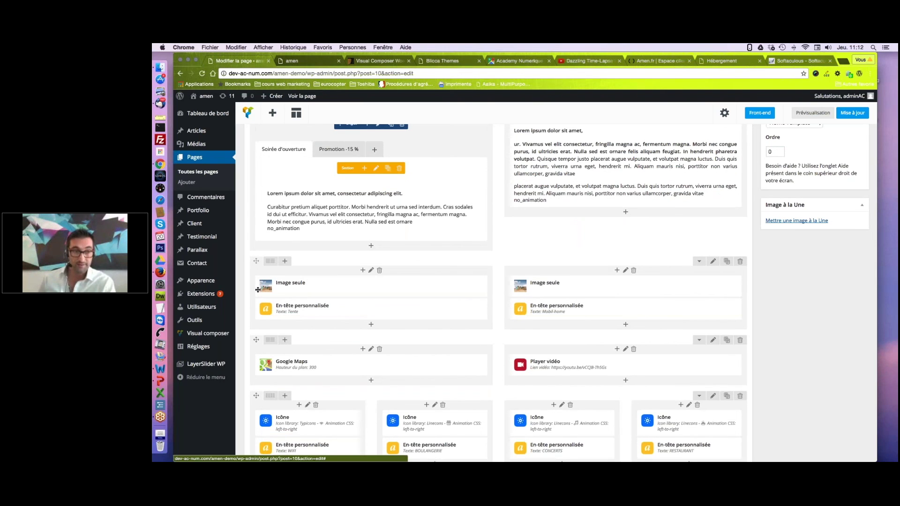
left_click_drag(258, 290, 260, 301)
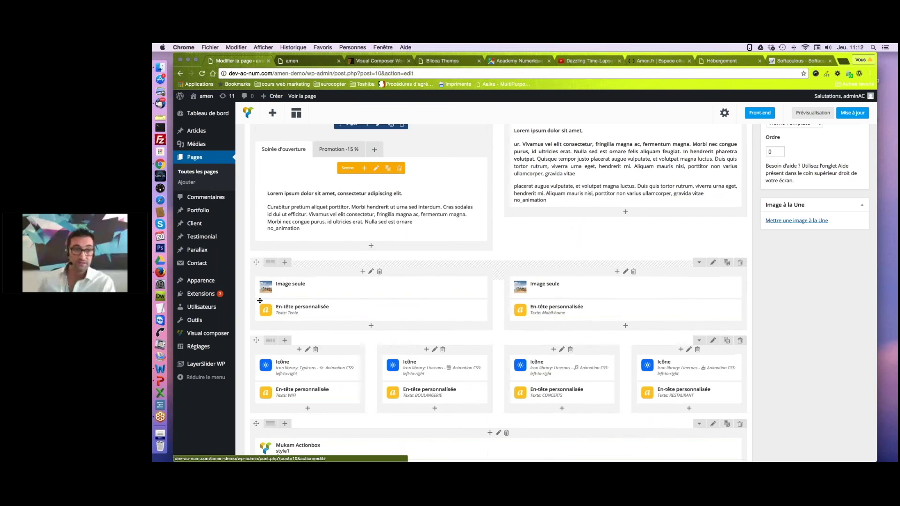
left_click_drag(260, 301, 269, 449)
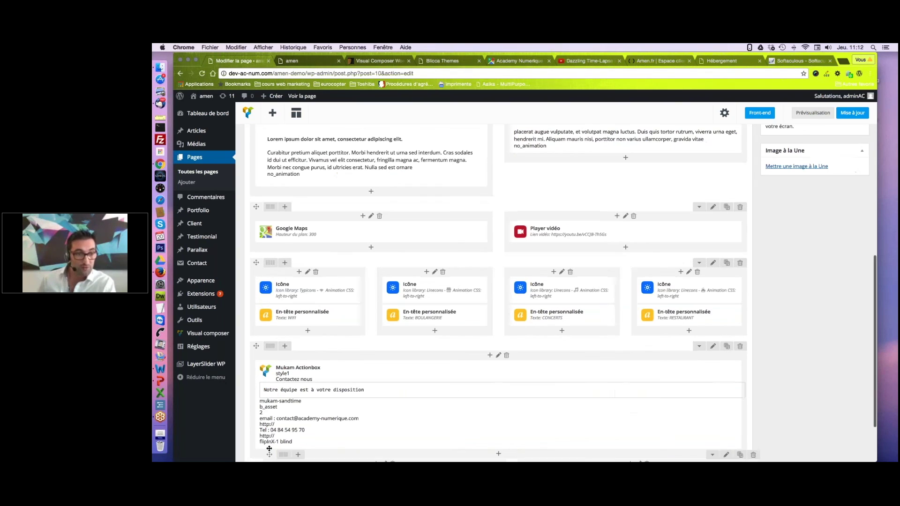
left_click_drag(269, 448, 269, 291)
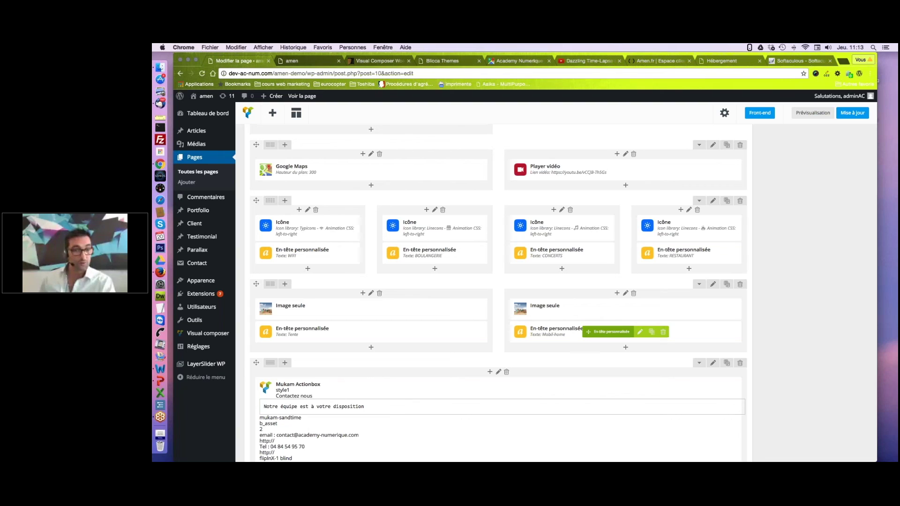
scroll(564, 295, "down", 1)
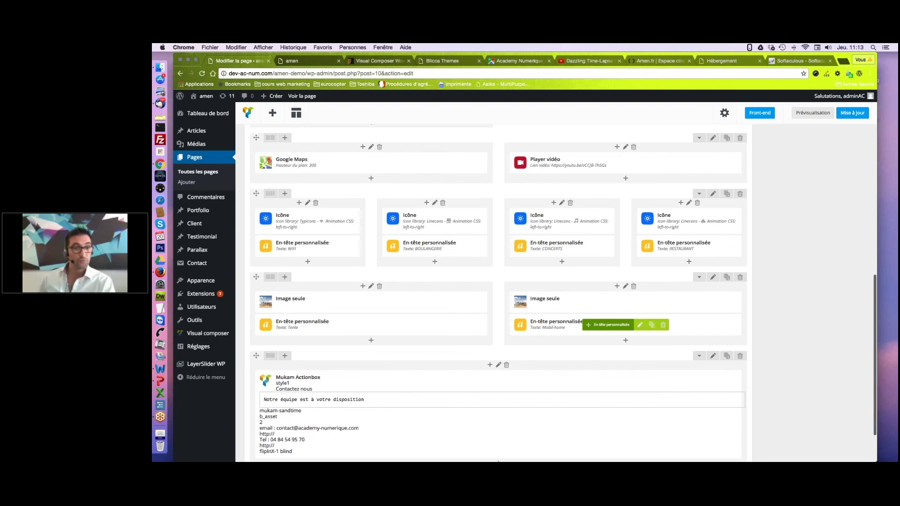
scroll(610, 329, "down", 3)
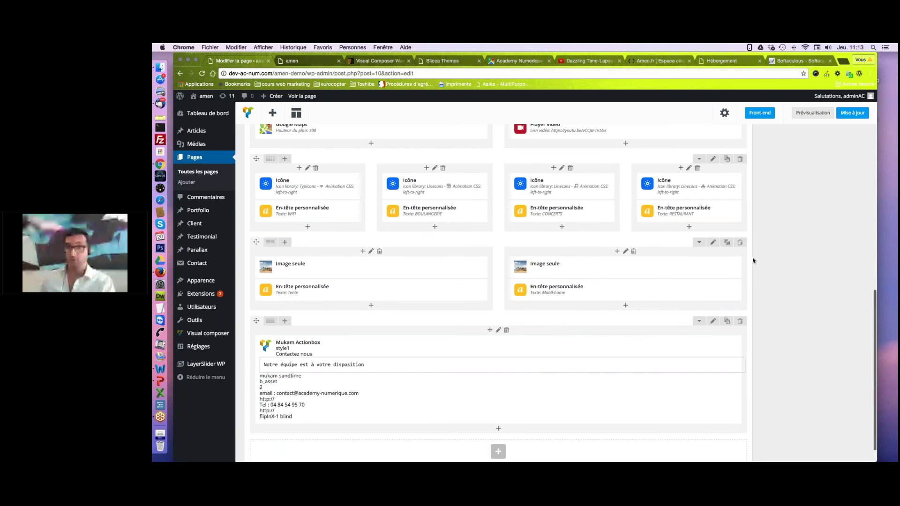
scroll(753, 258, "up", 1)
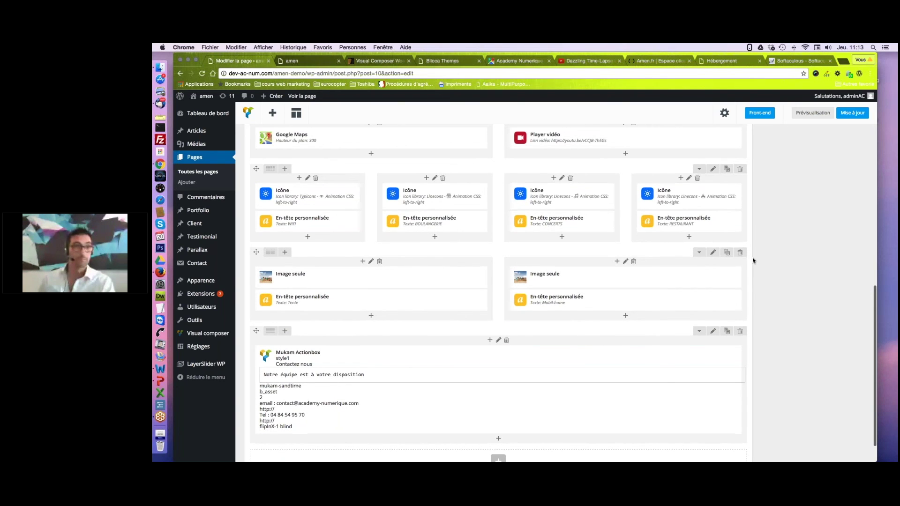
scroll(753, 257, "up", 15)
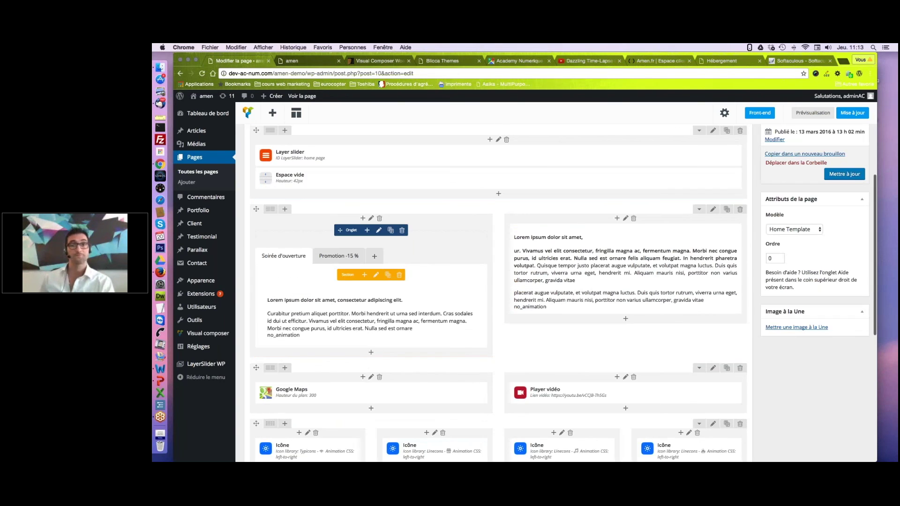
key("ctrl+Tab")
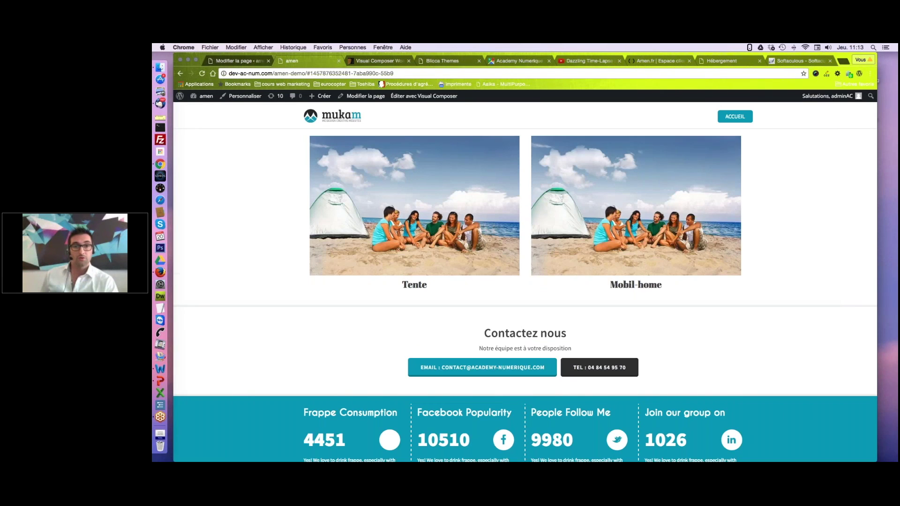
scroll(751, 236, "down", 2)
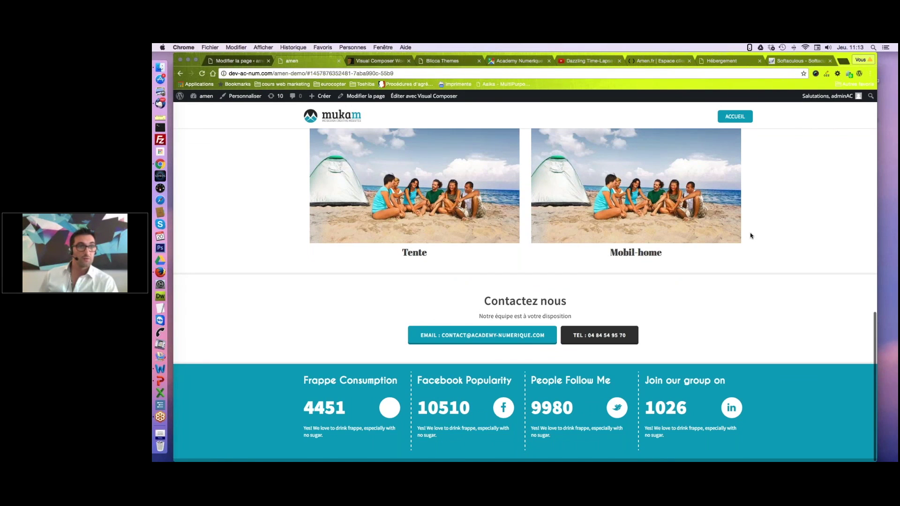
scroll(750, 236, "up", 5)
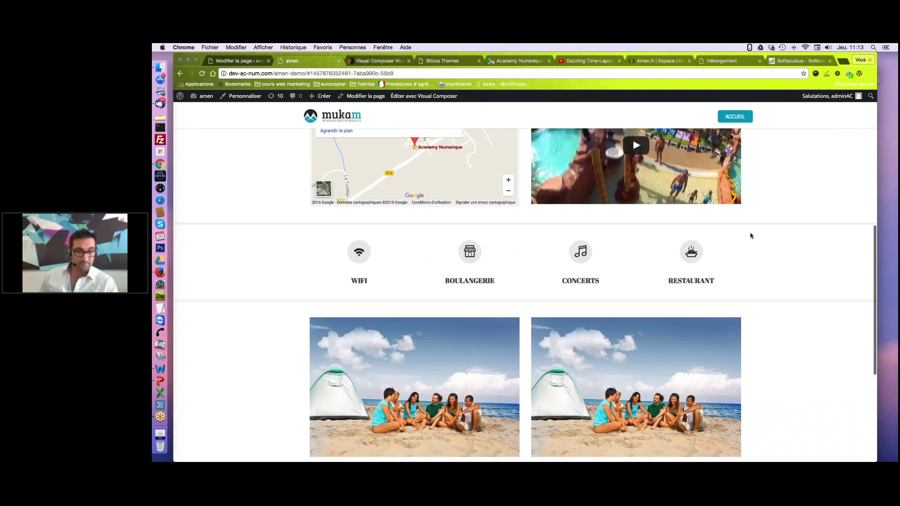
key("ctrl+shift+Tab")
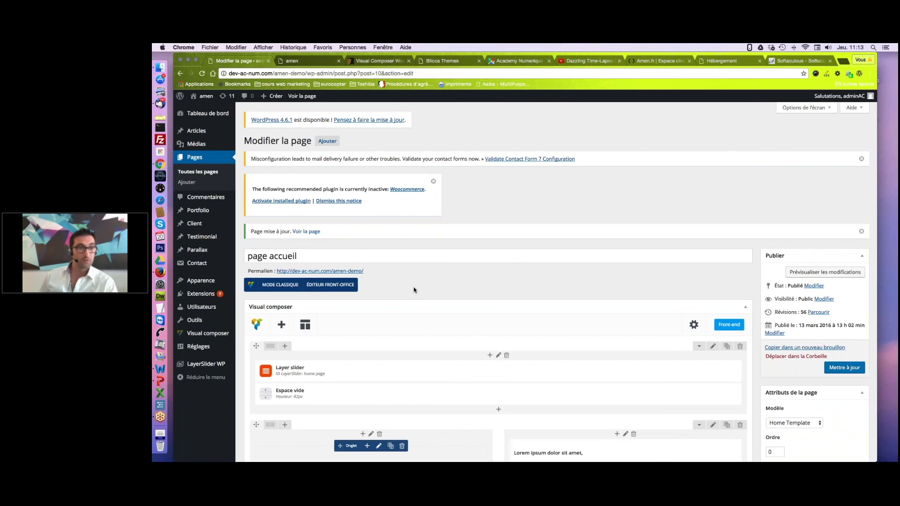
scroll(413, 286, "down", 10)
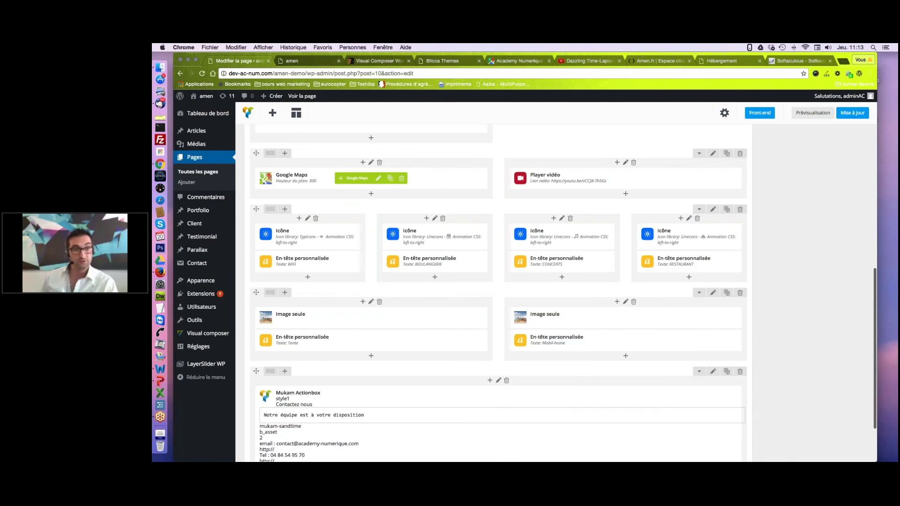
scroll(256, 218, "down", 3)
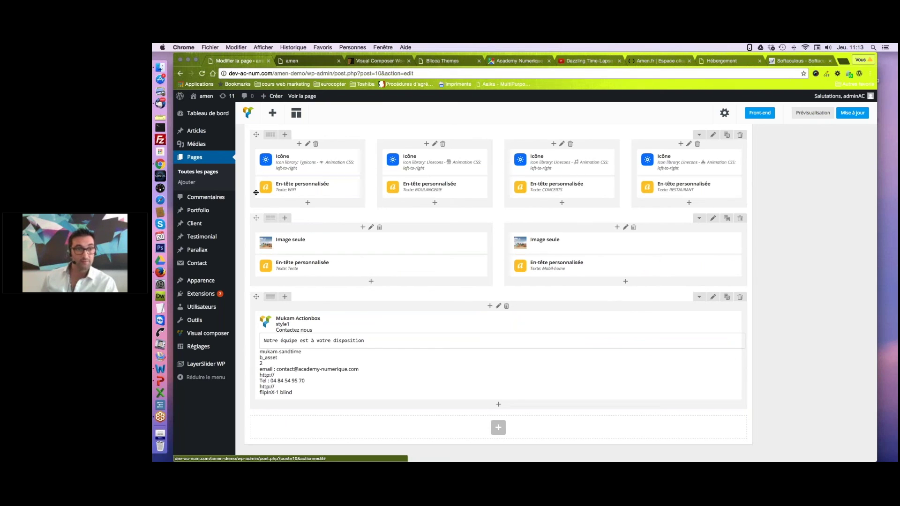
scroll(257, 183, "up", 3)
mouse_move(257, 181)
left_mouse_down()
mouse_move(259, 245)
mouse_move(258, 168)
left_mouse_up()
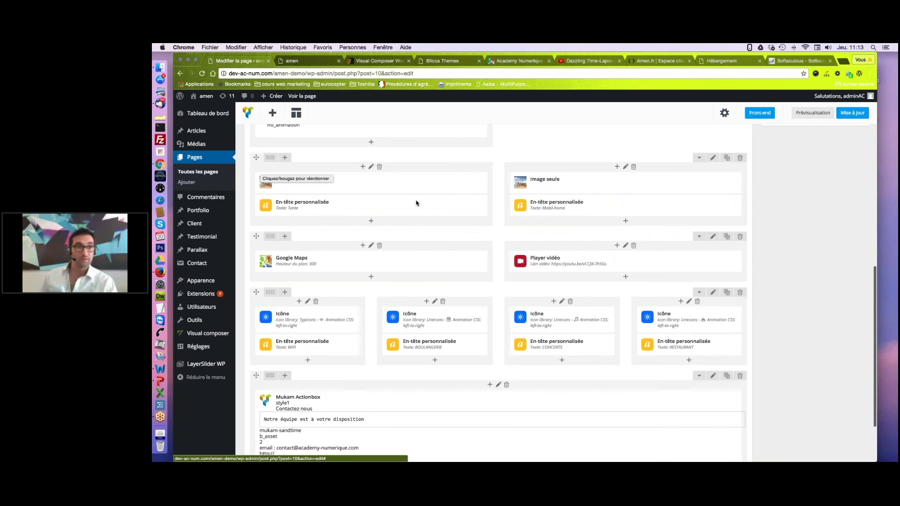
left_click_drag(257, 157, 255, 304)
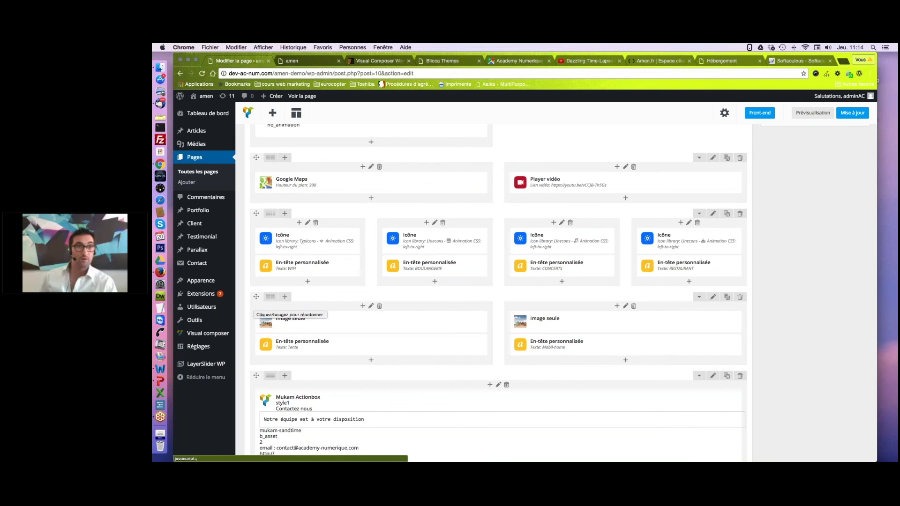
left_click(297, 62)
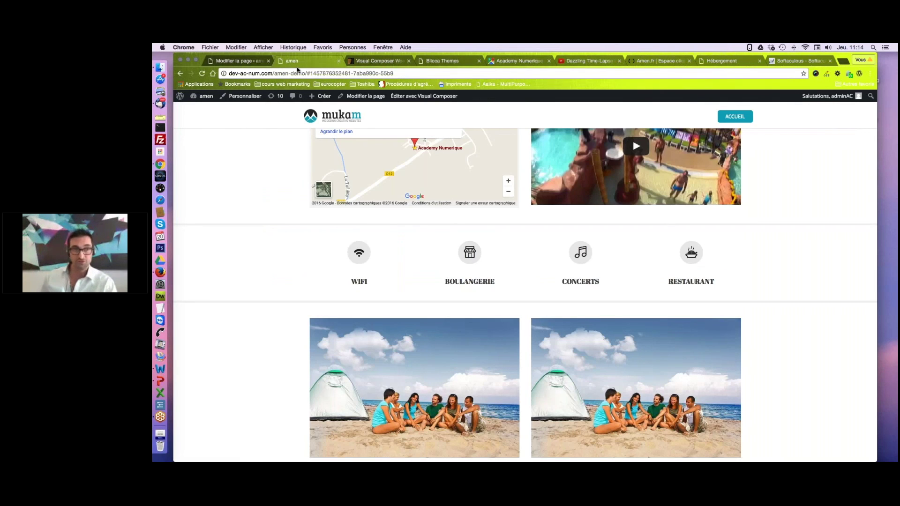
scroll(639, 336, "down", 3)
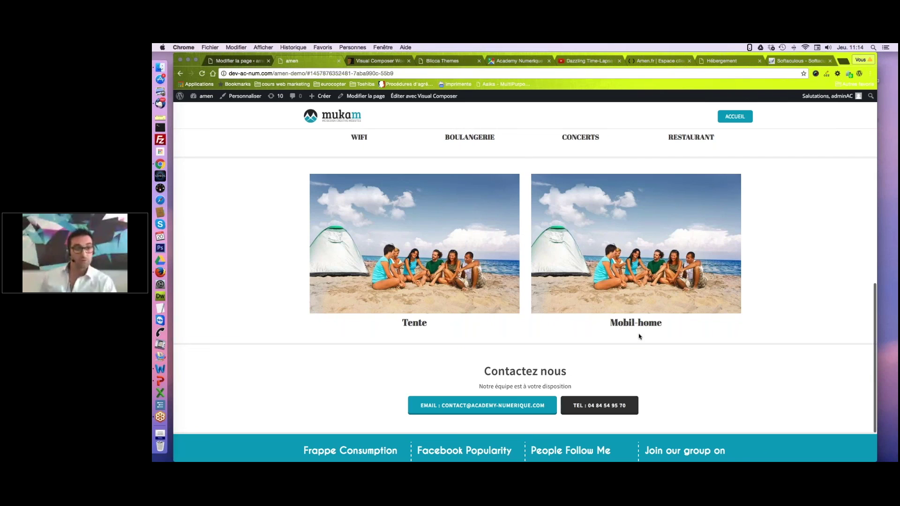
Replace the Tente image block's beach picture with the barbecue photo, keeping size 'large'.
left_click(239, 61)
mouse_move(307, 325)
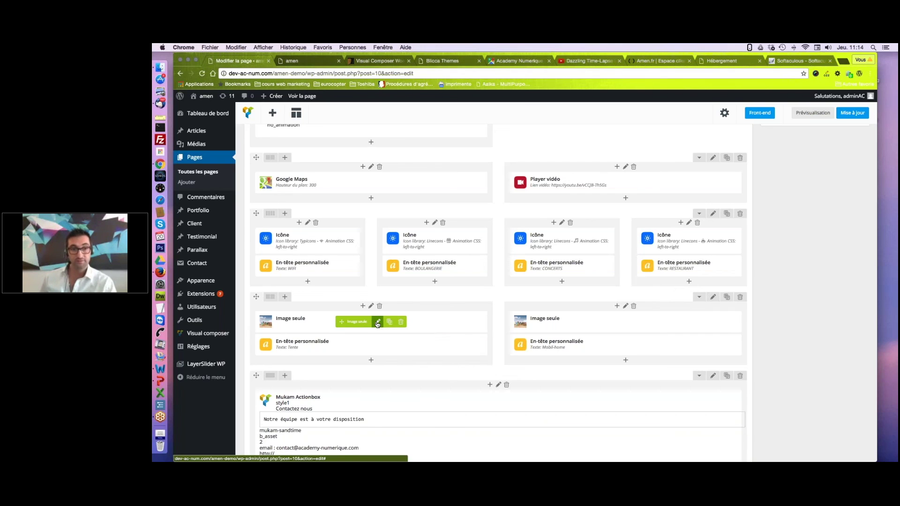
left_click(378, 323)
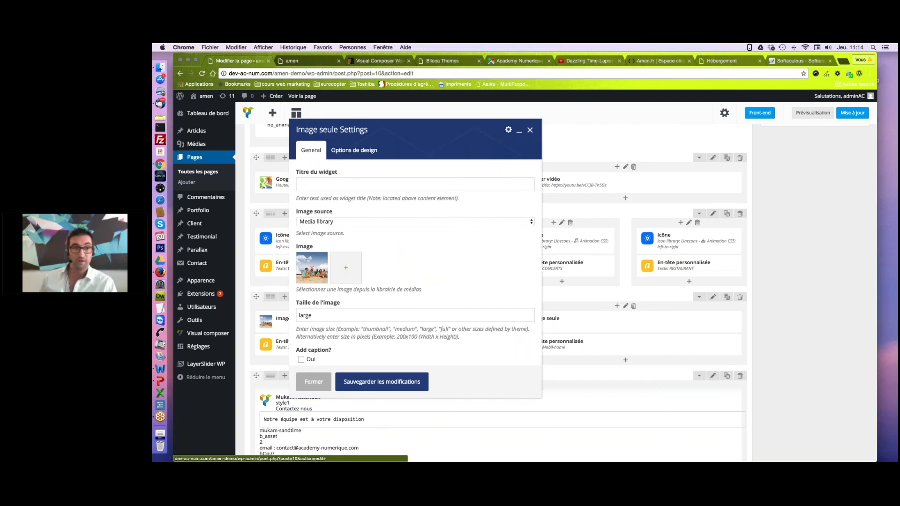
left_click(312, 269)
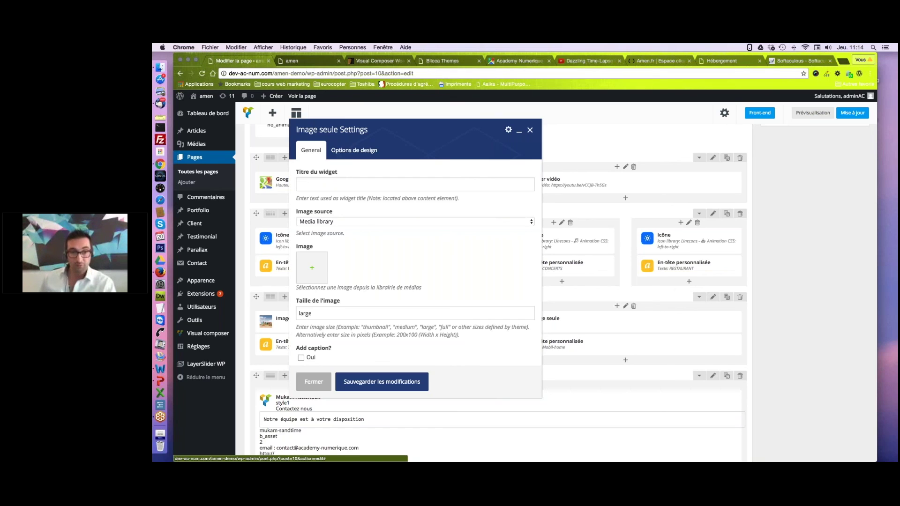
left_click(312, 268)
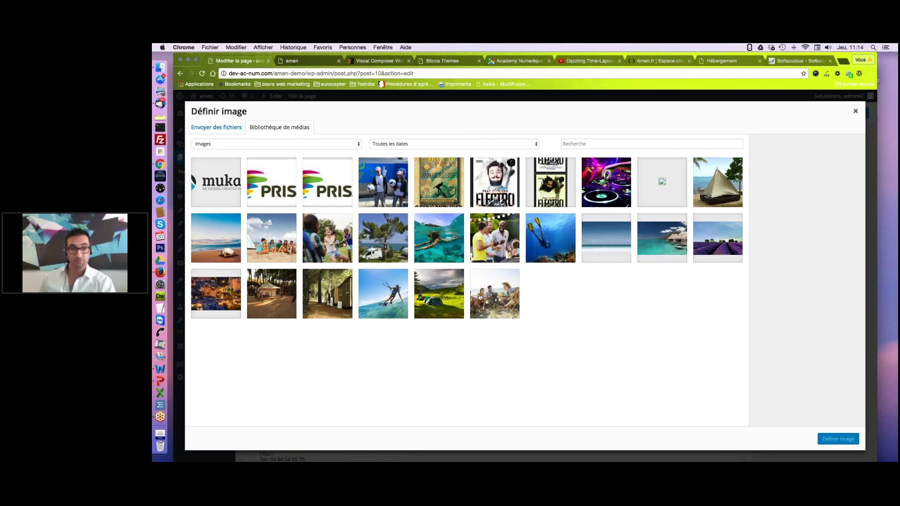
left_click(496, 248)
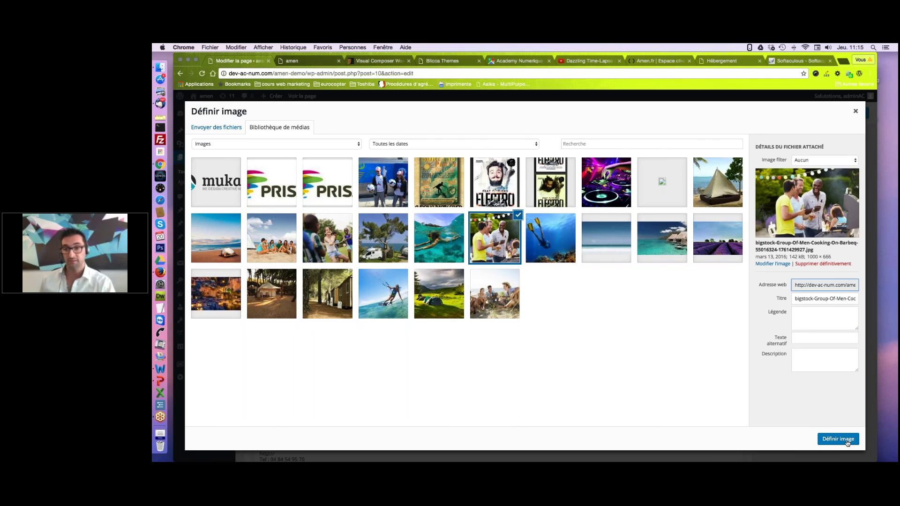
left_click(838, 439)
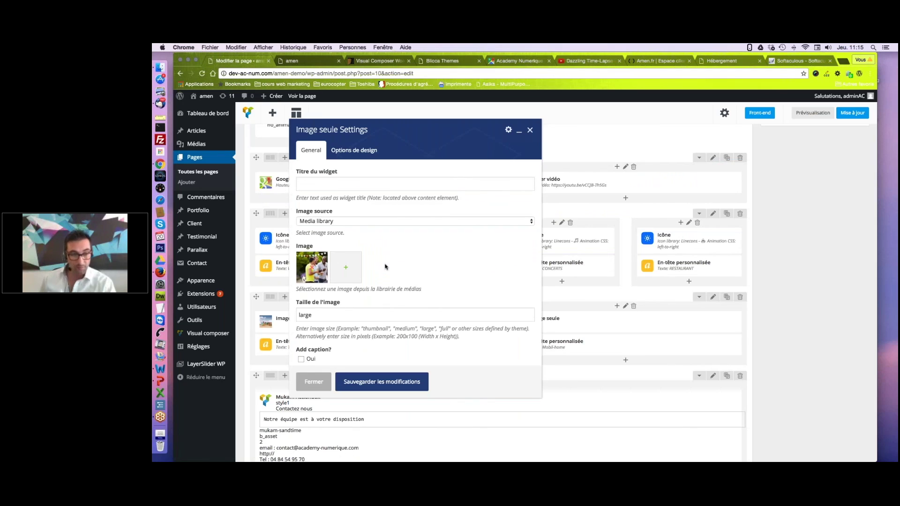
scroll(386, 267, "down", 2)
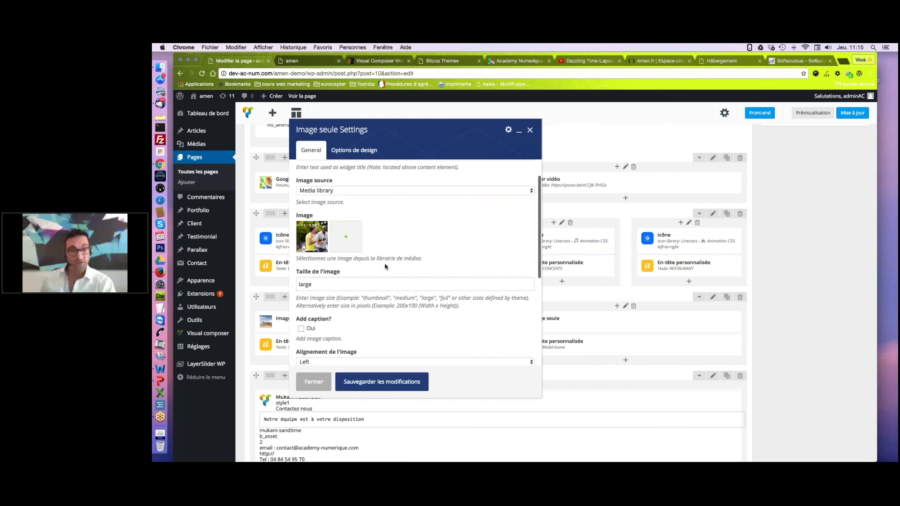
scroll(385, 266, "down", 2)
scroll(418, 264, "down", 1)
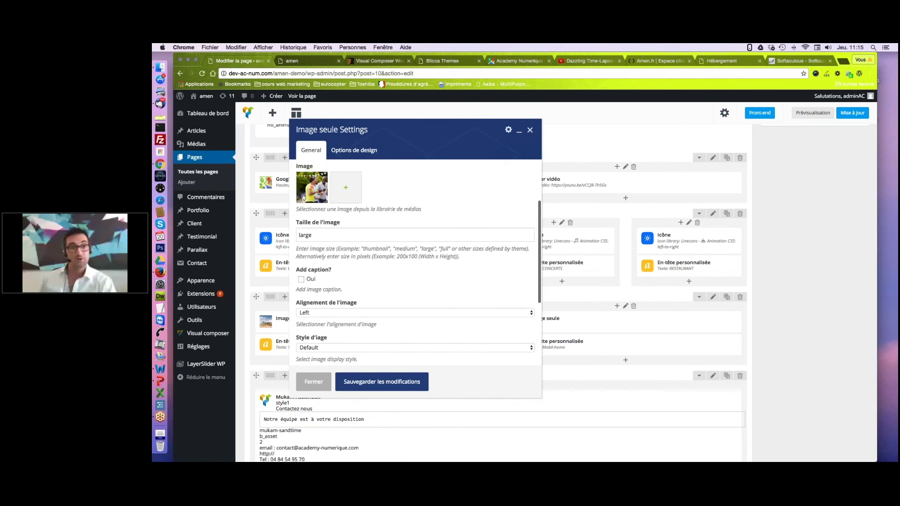
scroll(341, 249, "up", 1)
left_click_drag(320, 246, 298, 246)
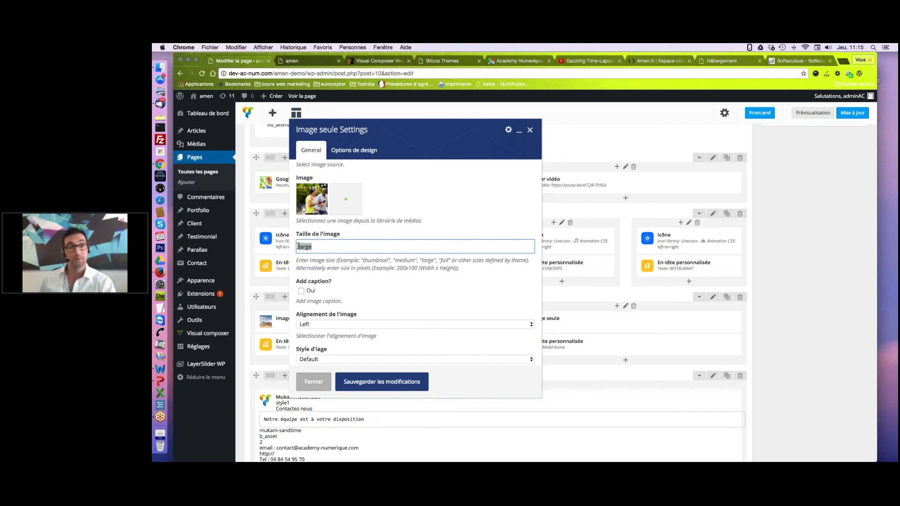
Save the Tente block, then swap the Mobil-home block's beach photo for the diver photo and save.
left_click(384, 382)
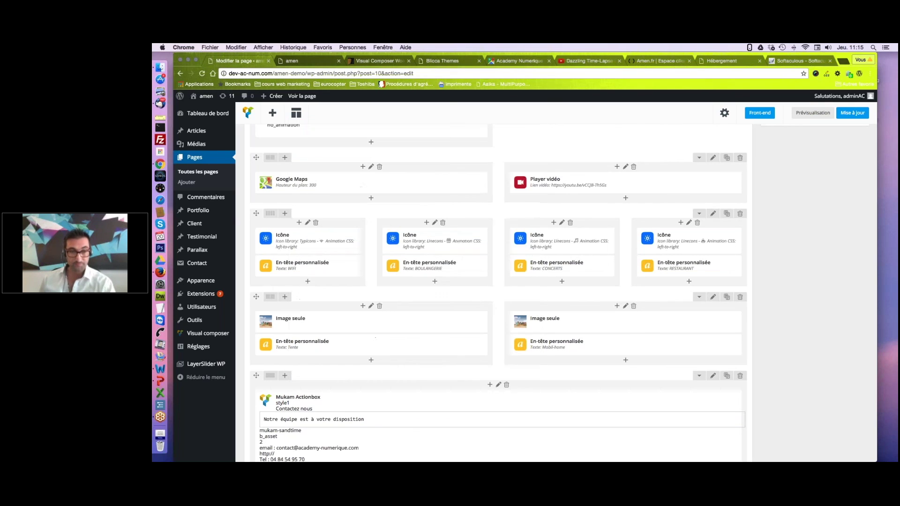
mouse_move(370, 322)
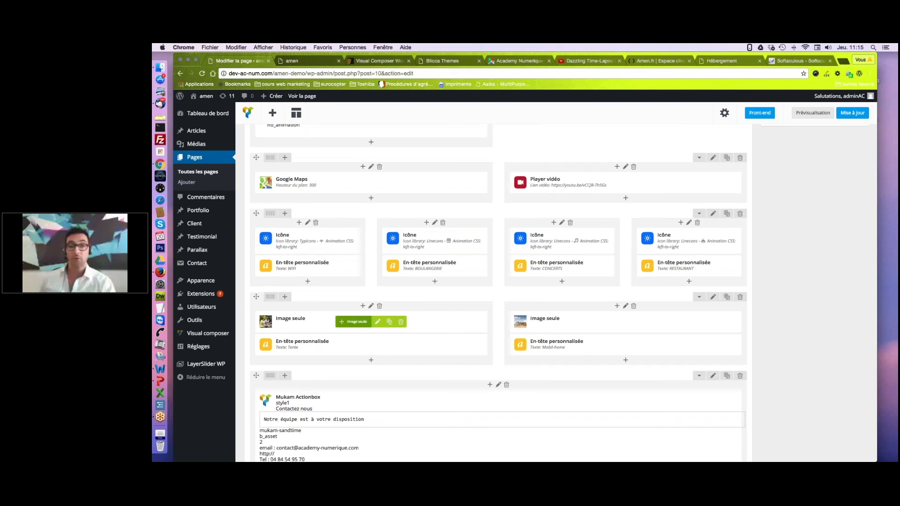
mouse_move(605, 322)
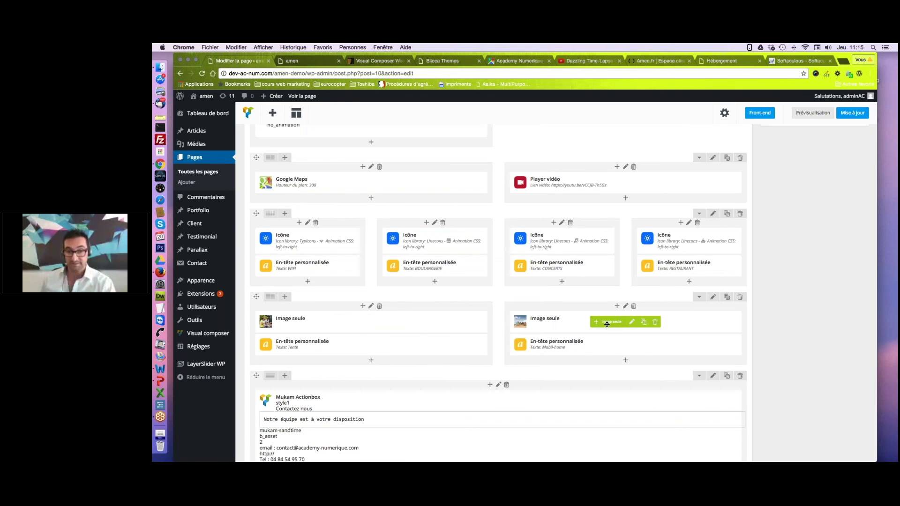
left_click(633, 323)
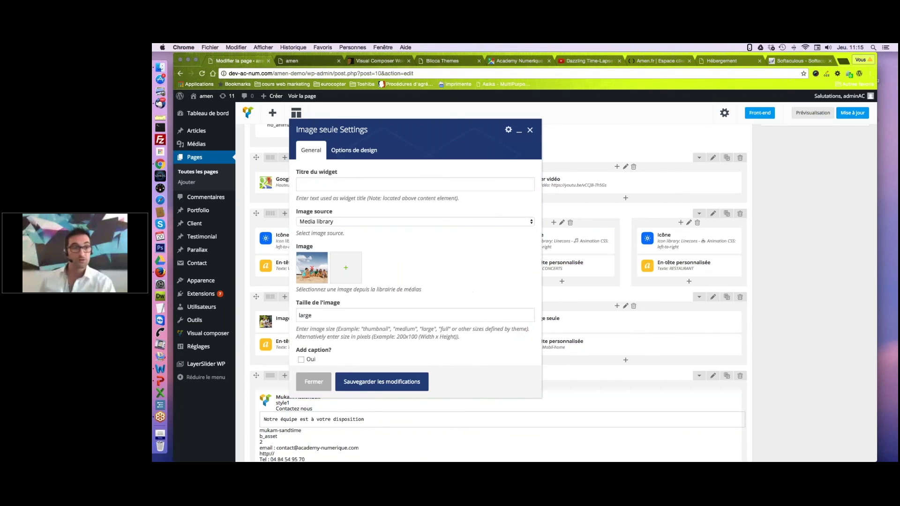
left_click(313, 269)
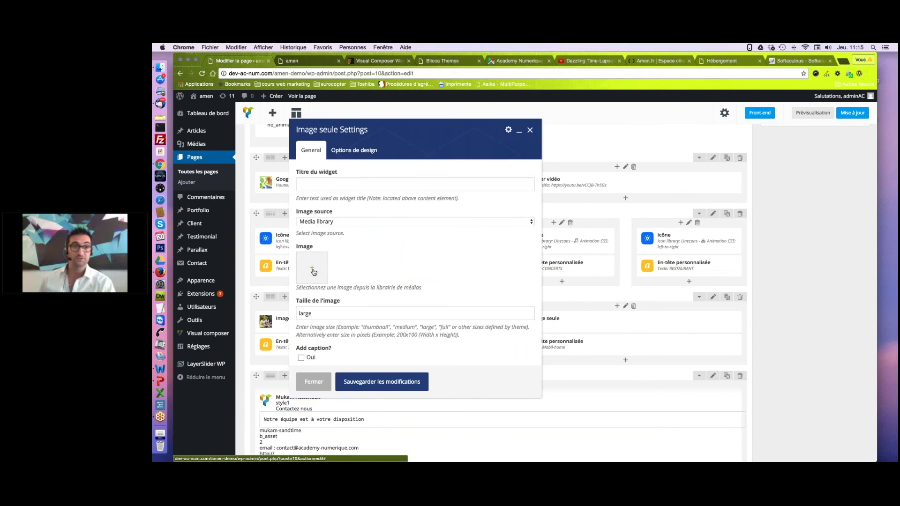
left_click(313, 271)
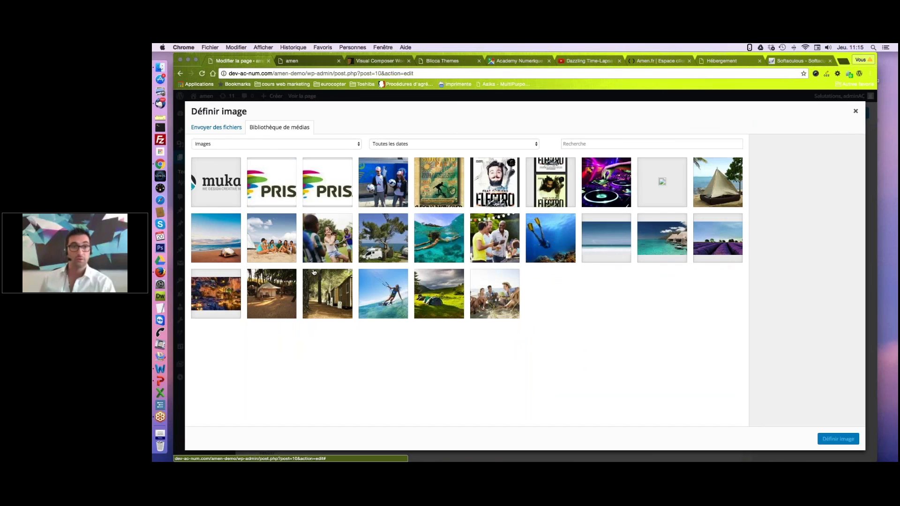
left_click(548, 252)
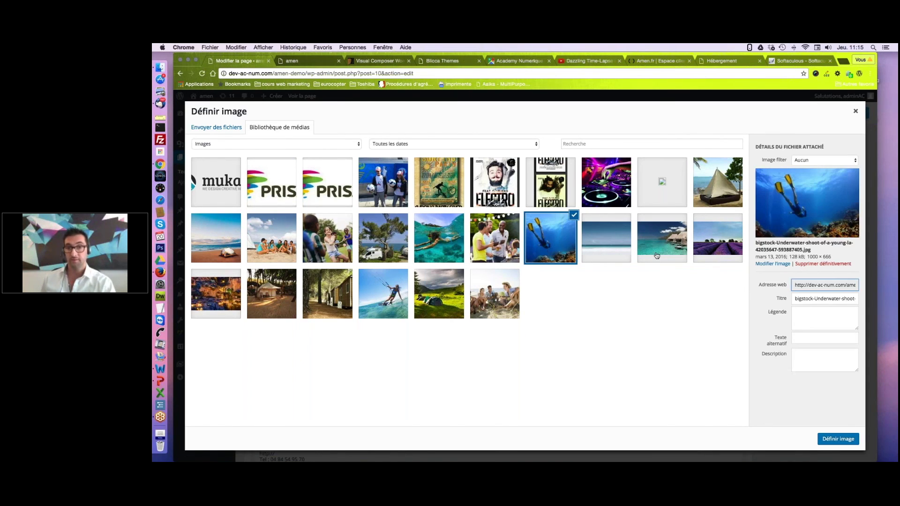
left_click(833, 440)
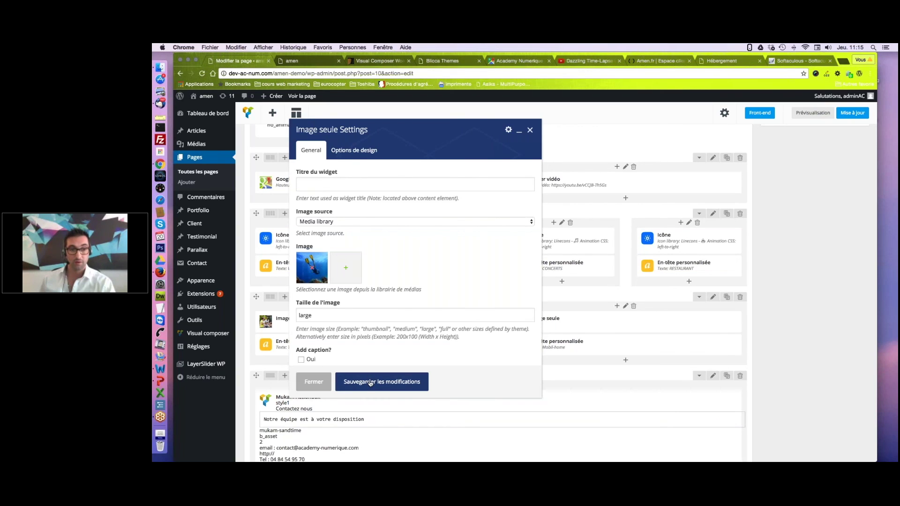
left_click(370, 383)
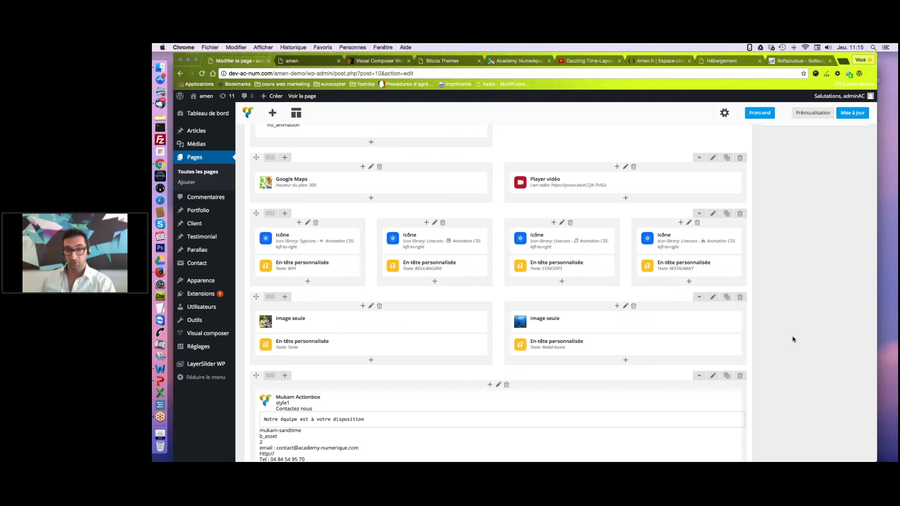
Scroll the editor back up and switch to the live Mukam front page in the 'amen' tab.
scroll(793, 339, "down", 1)
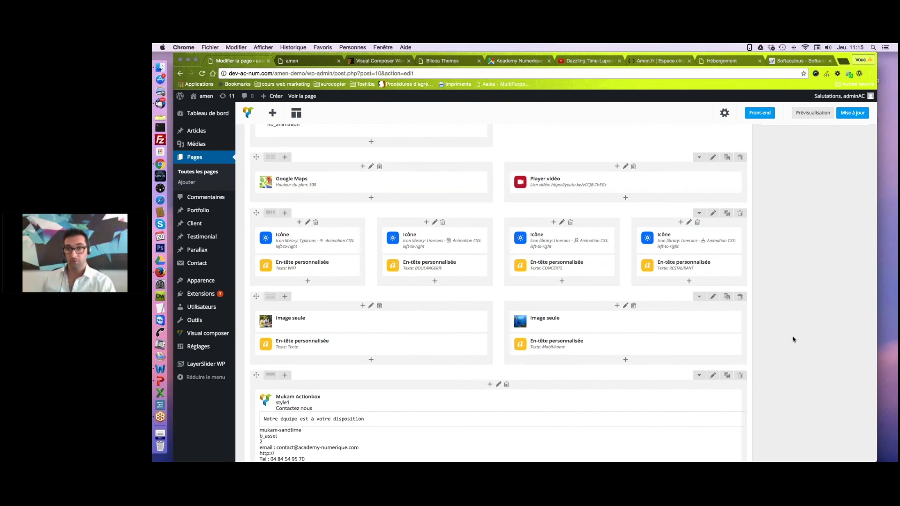
scroll(793, 339, "up", 3)
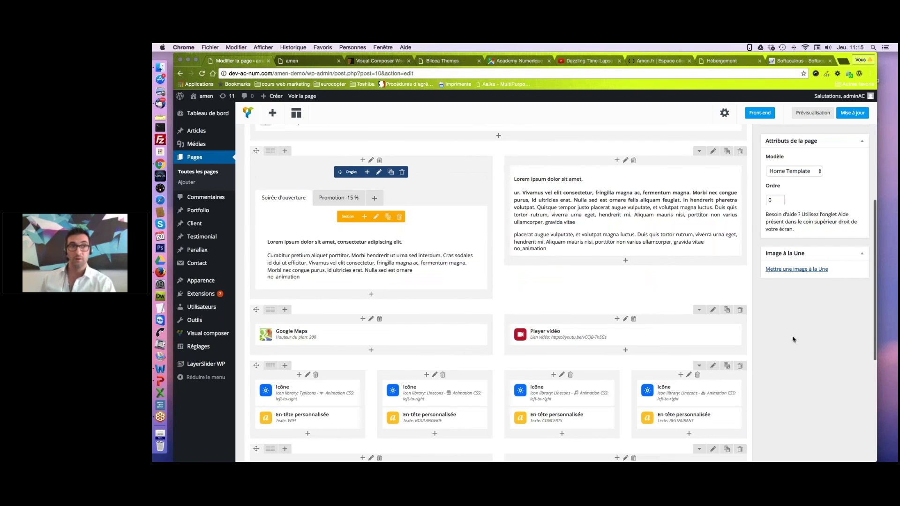
scroll(699, 174, "up", 2)
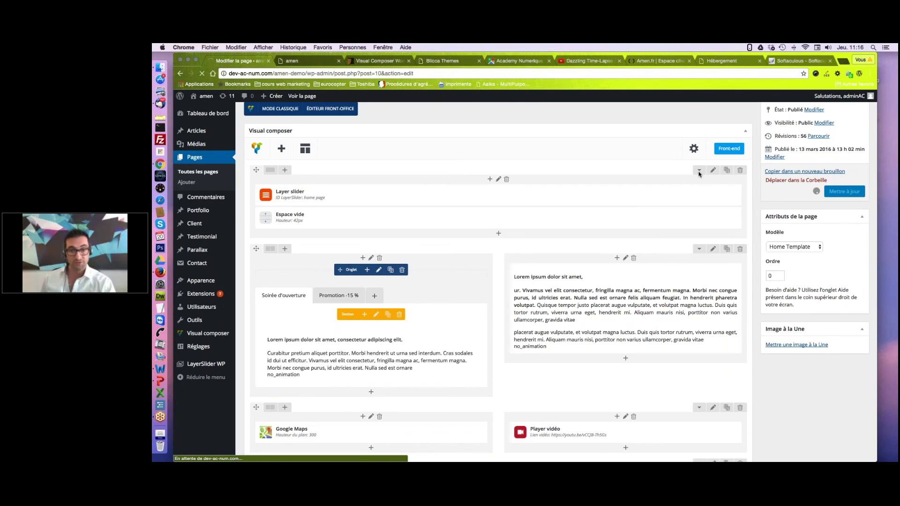
left_click(297, 61)
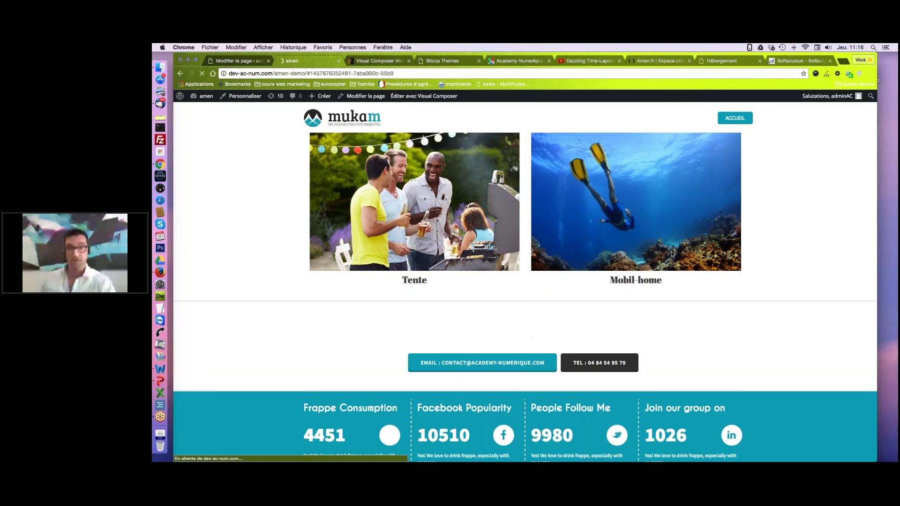
Check the barbecue and diver photos on the live page, then move to the webinar key-points slide.
scroll(657, 263, "up", 3)
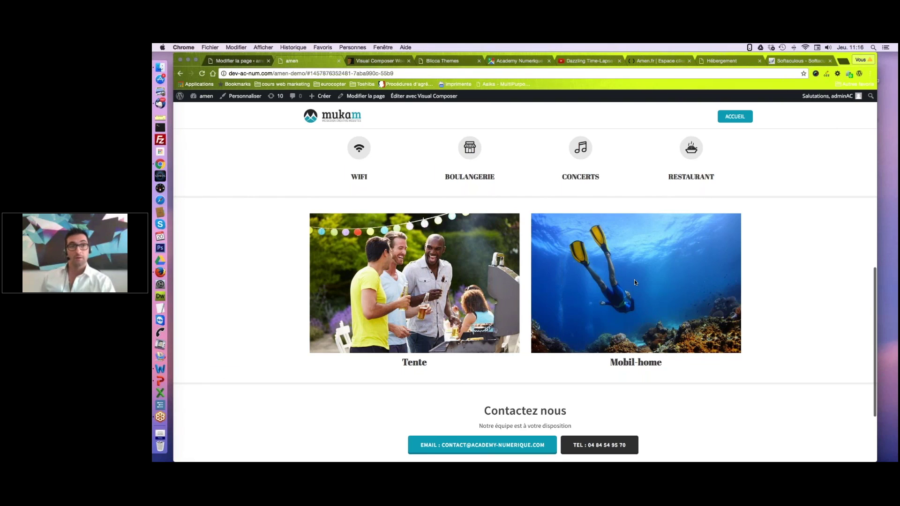
key("ctrl+Right")
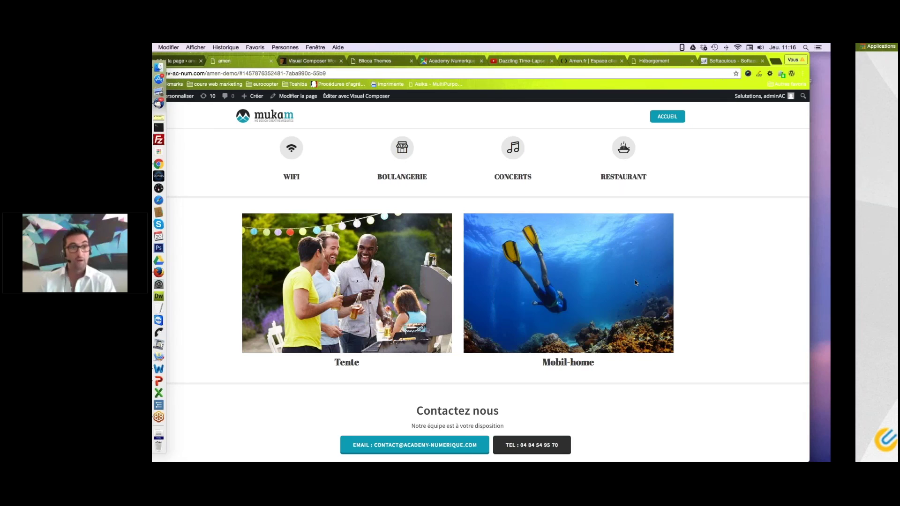
key("ctrl+Right")
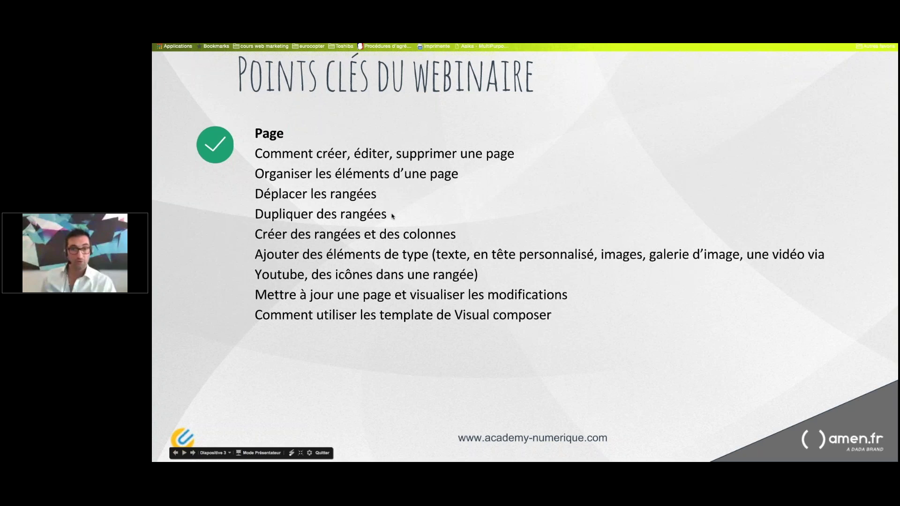
Switch from the Google Slides key-points slide back to the Mukam home page in Chrome.
key("ctrl+Right")
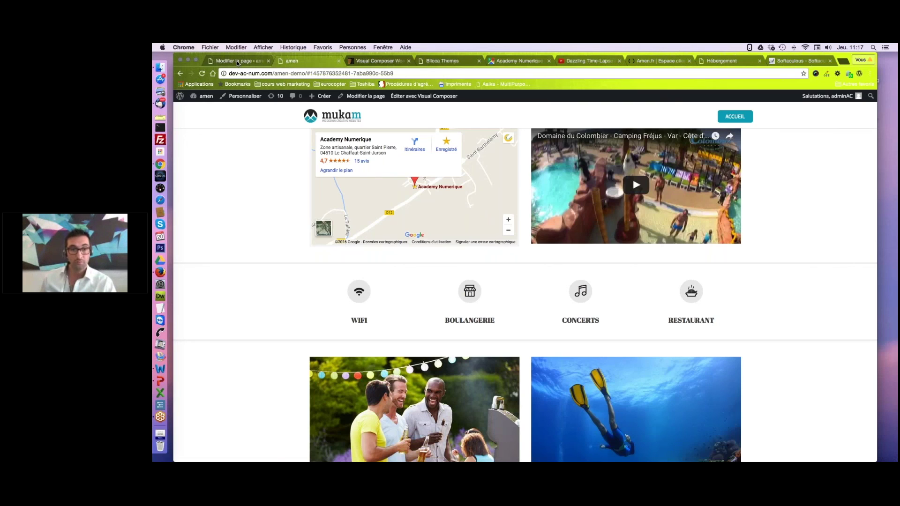
Move the duplicated WiFi, Boulangerie, Concerts and Restaurant icon row below the Tente/Mobil-home images.
left_click(238, 62)
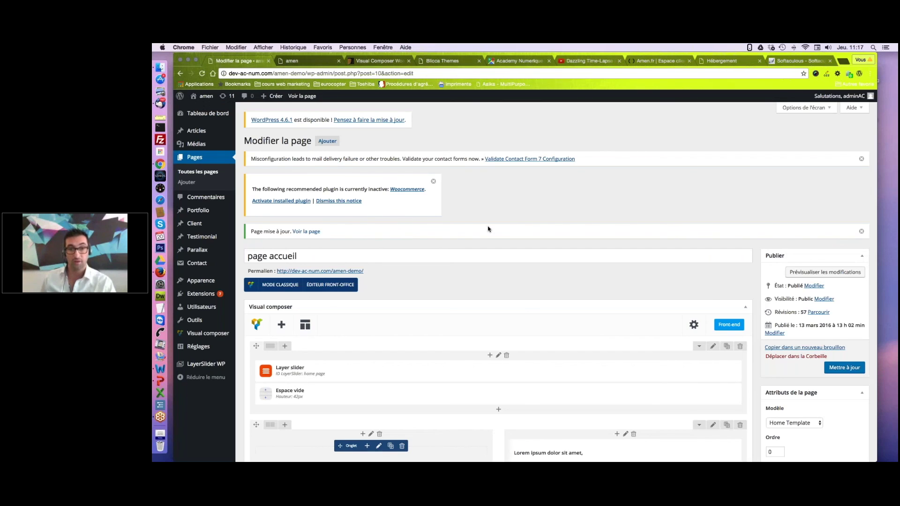
scroll(488, 229, "down", 10)
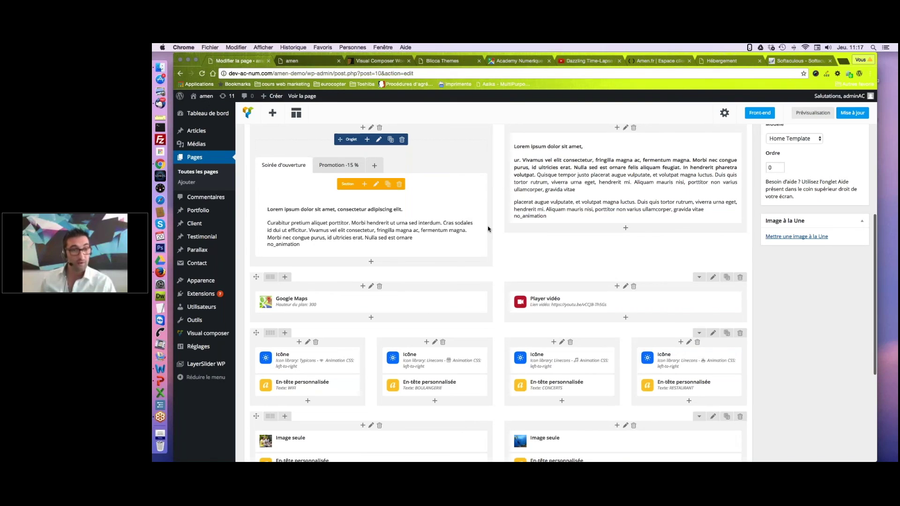
scroll(488, 229, "down", 1)
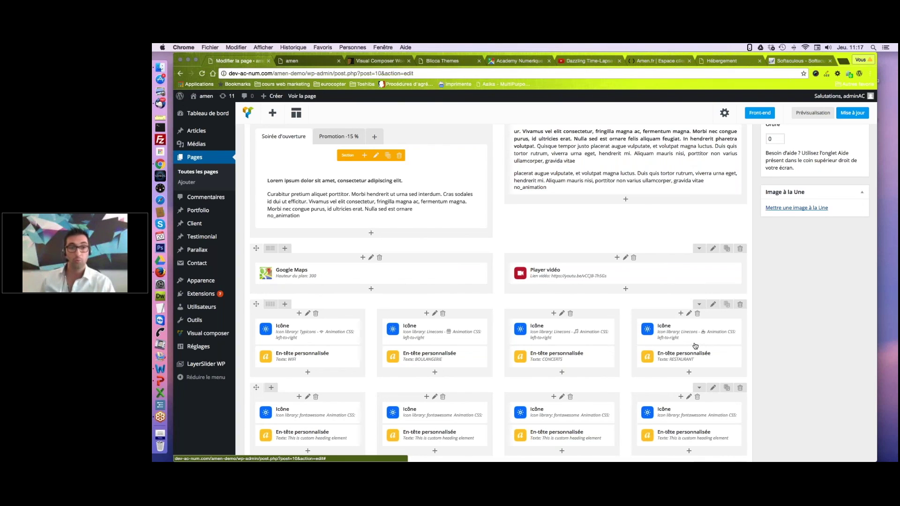
scroll(695, 346, "down", 1)
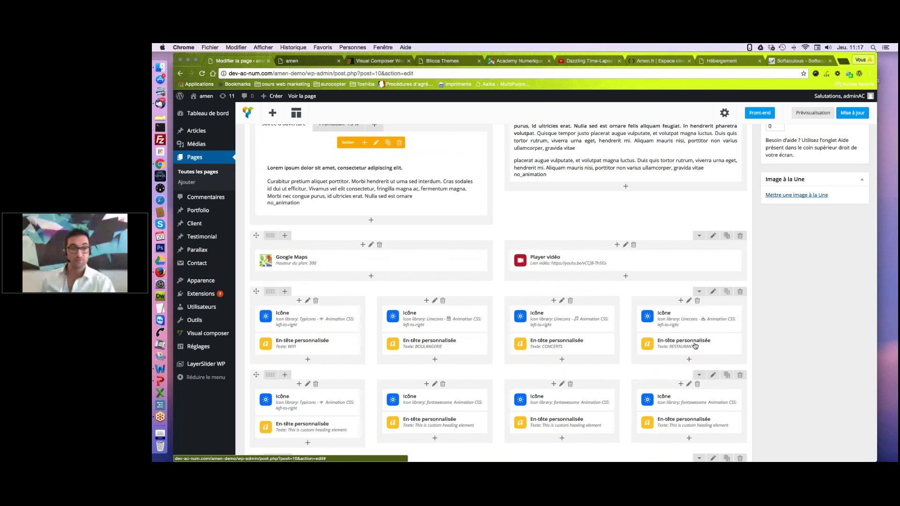
scroll(657, 371, "down", 2)
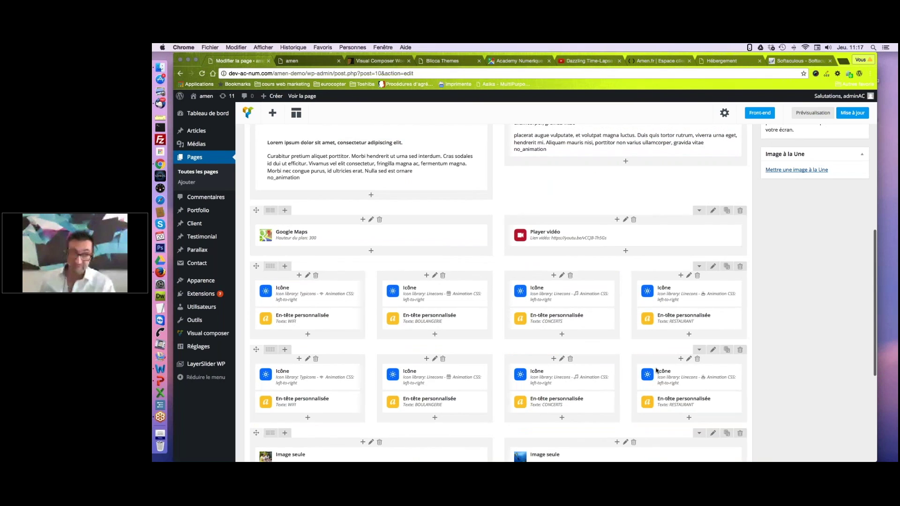
scroll(656, 370, "down", 10)
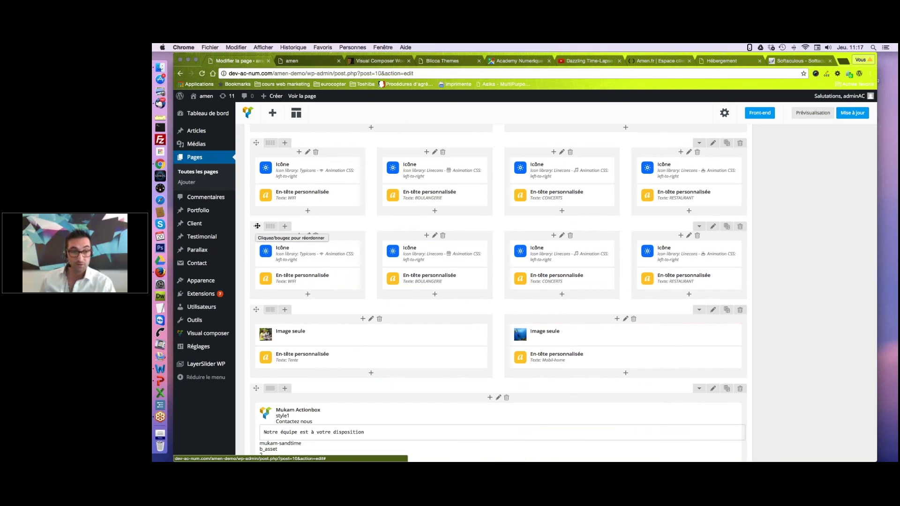
left_click_drag(257, 226, 260, 312)
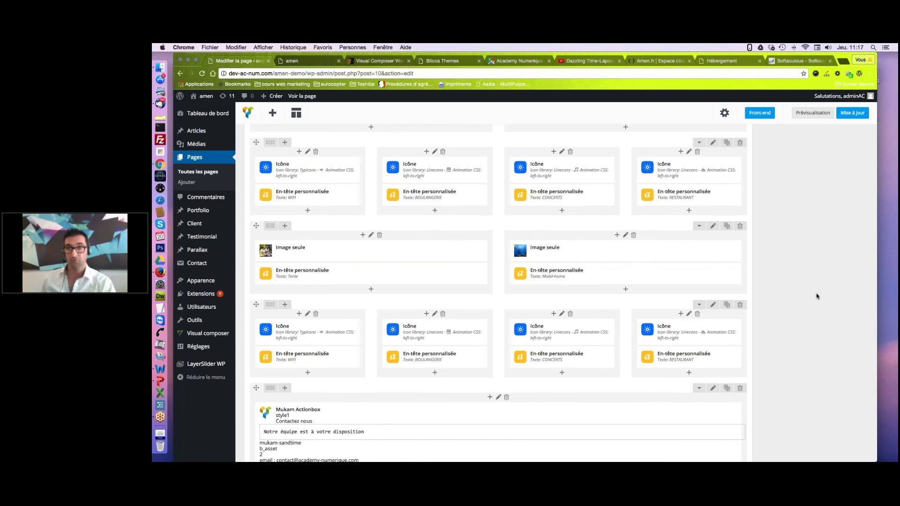
scroll(817, 296, "up", 1)
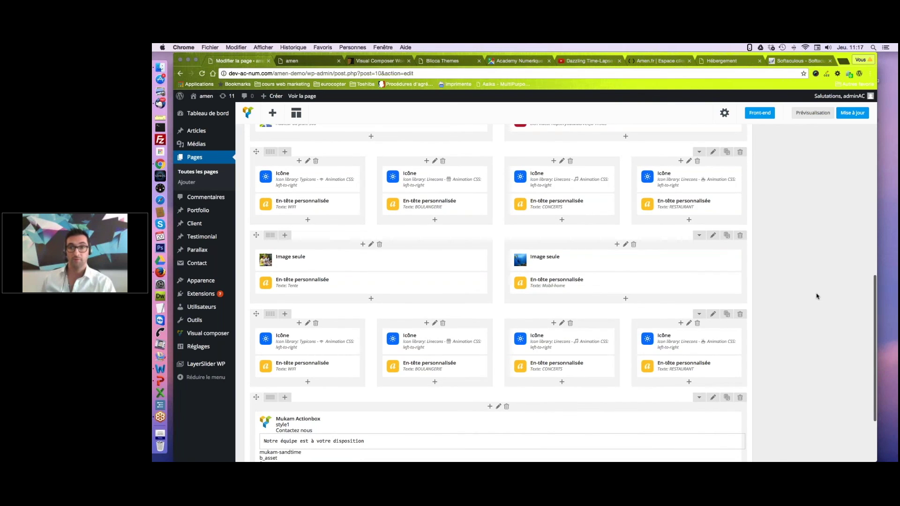
scroll(817, 296, "up", 7)
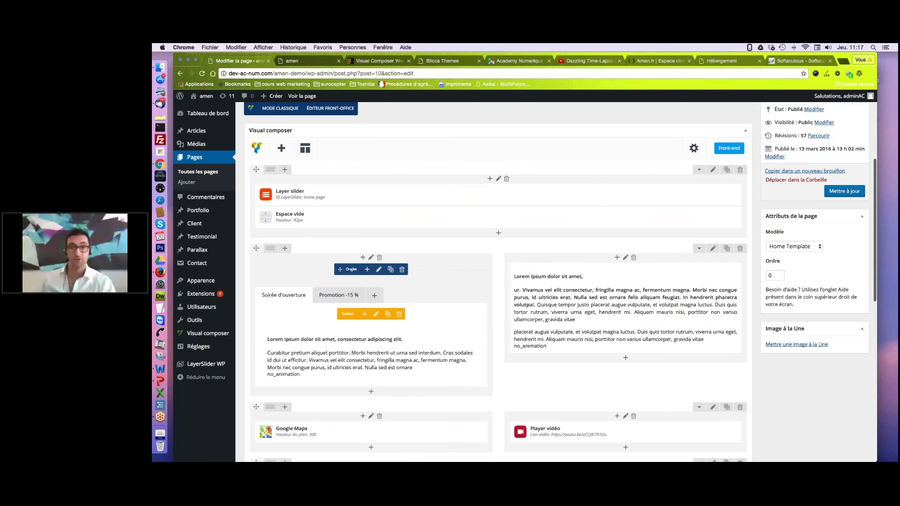
Update the home page and reload the live site to check the duplicated icon row.
left_click(844, 191)
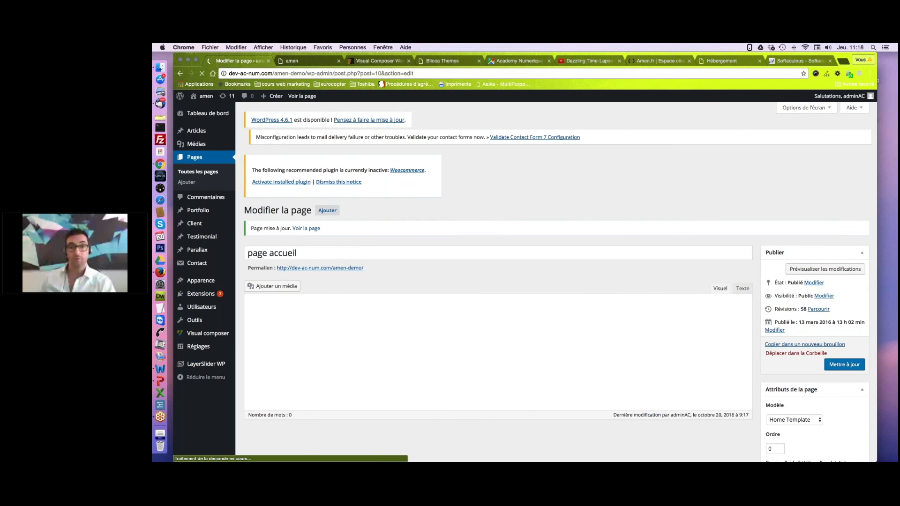
left_click(300, 61)
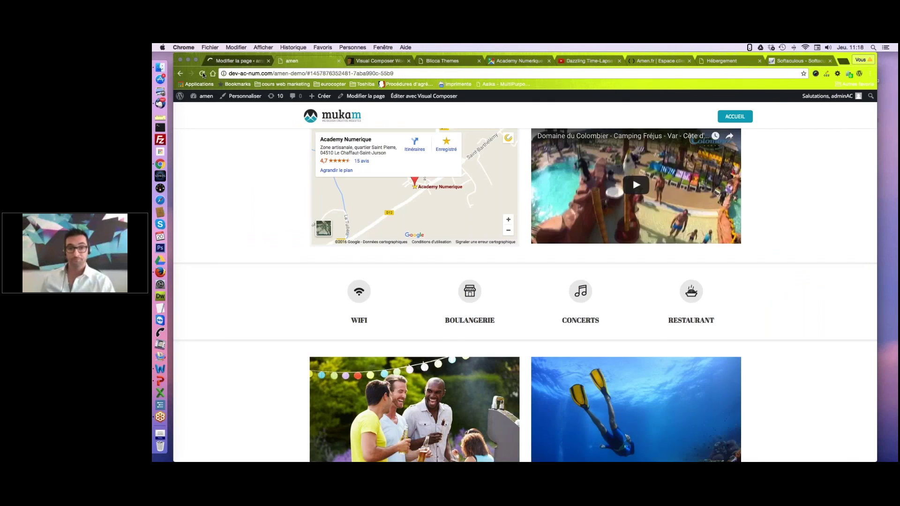
left_click(203, 74)
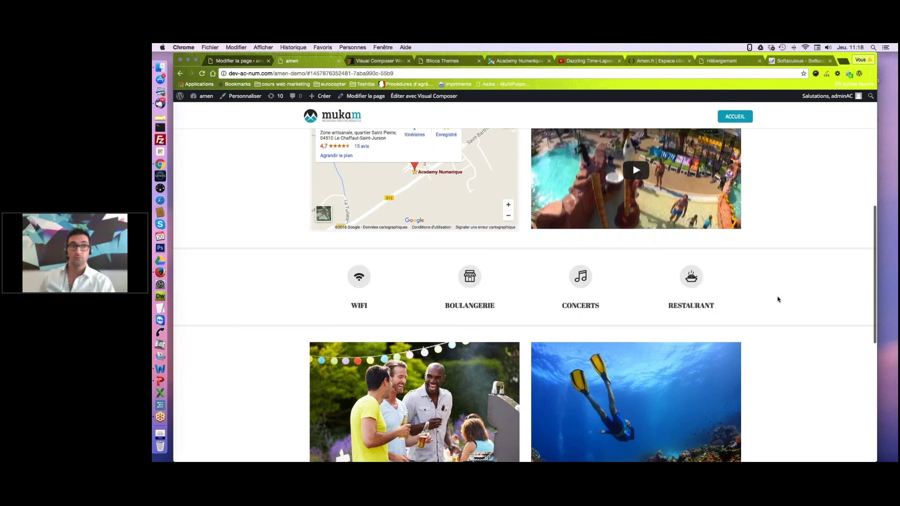
scroll(779, 299, "down", 3)
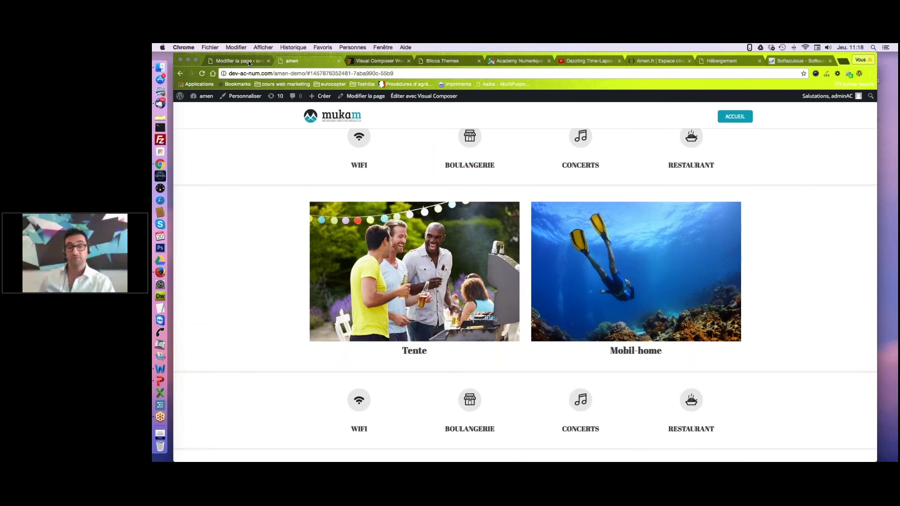
Return to the page accueil editor.
left_click(249, 63)
key("ctrl+Tab")
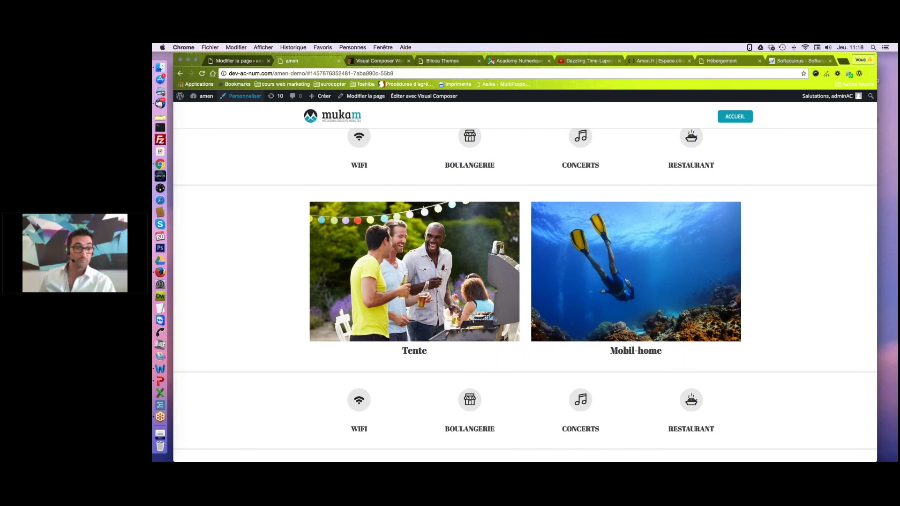
left_click(245, 60)
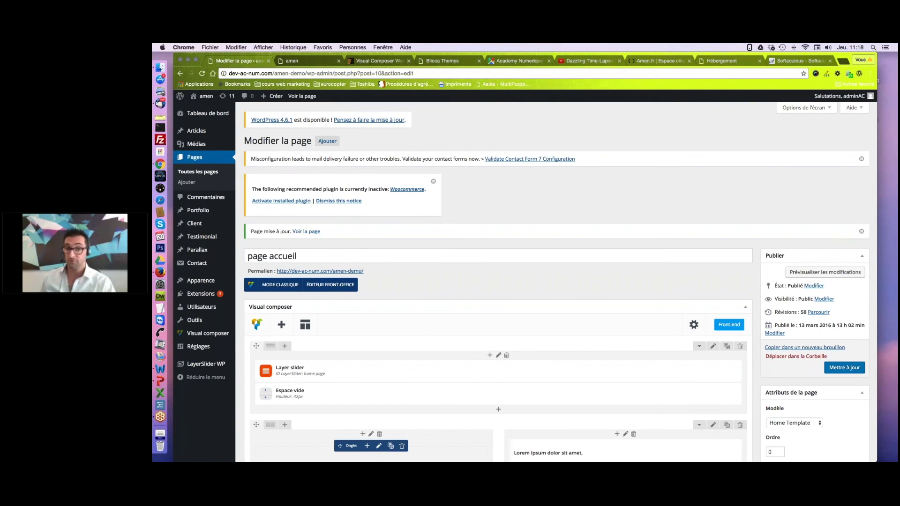
Cut the second paragraph's lorem opening, append ', saisir du texte' after 'gravida vitae', and save.
scroll(450, 290, "down", 5)
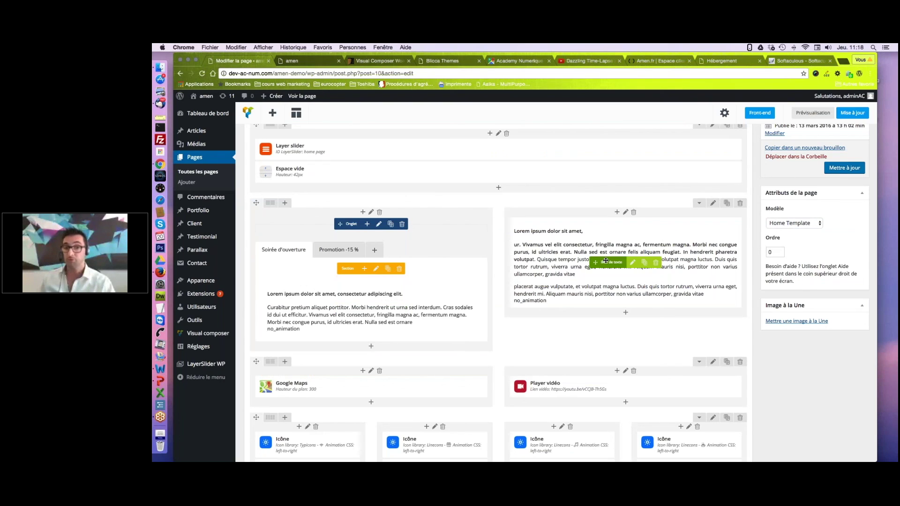
left_click(633, 264)
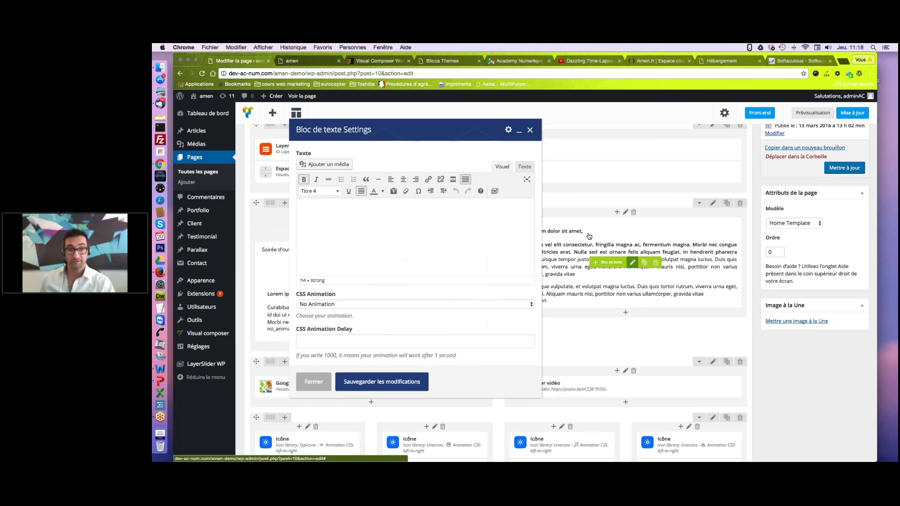
left_click_drag(457, 247, 306, 228)
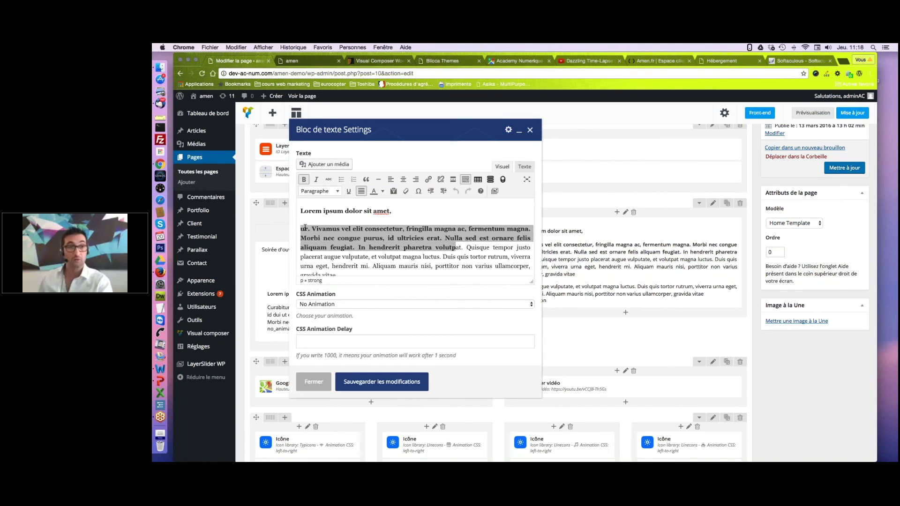
key("BackSpace")
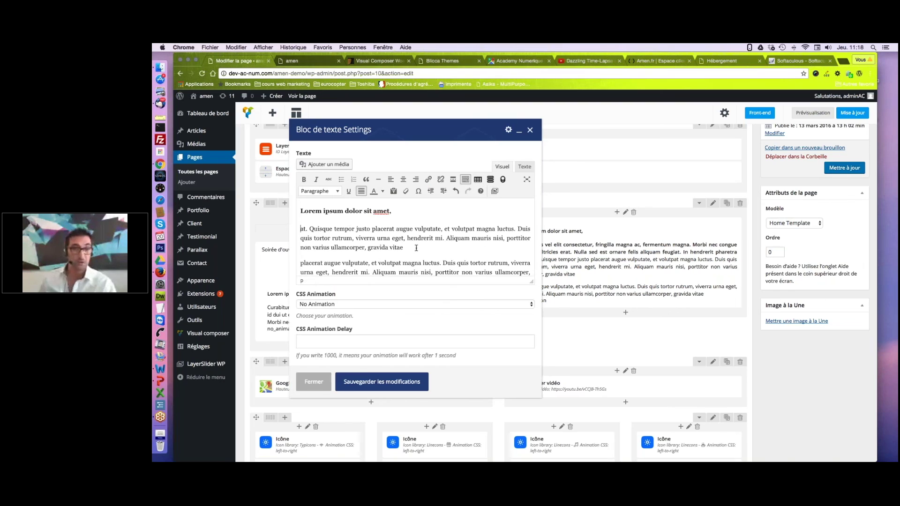
left_click(416, 248)
type(", ")
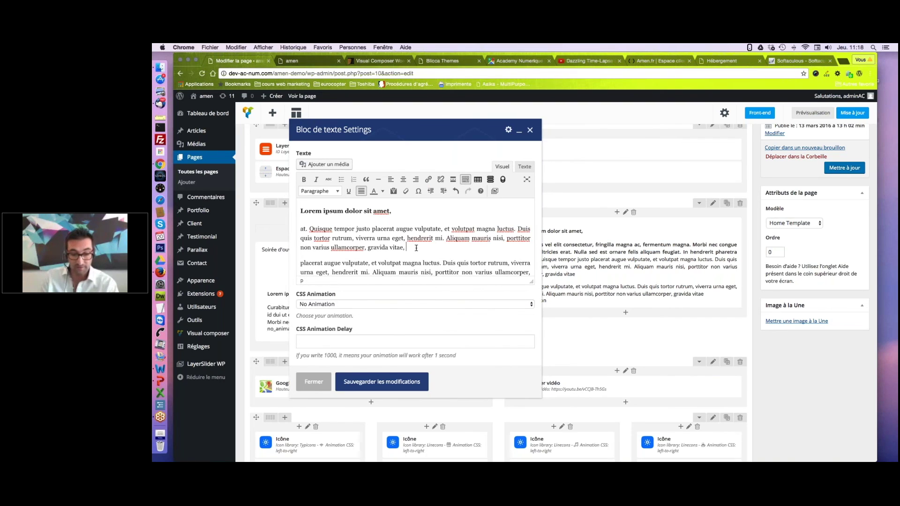
type("saisir du texte")
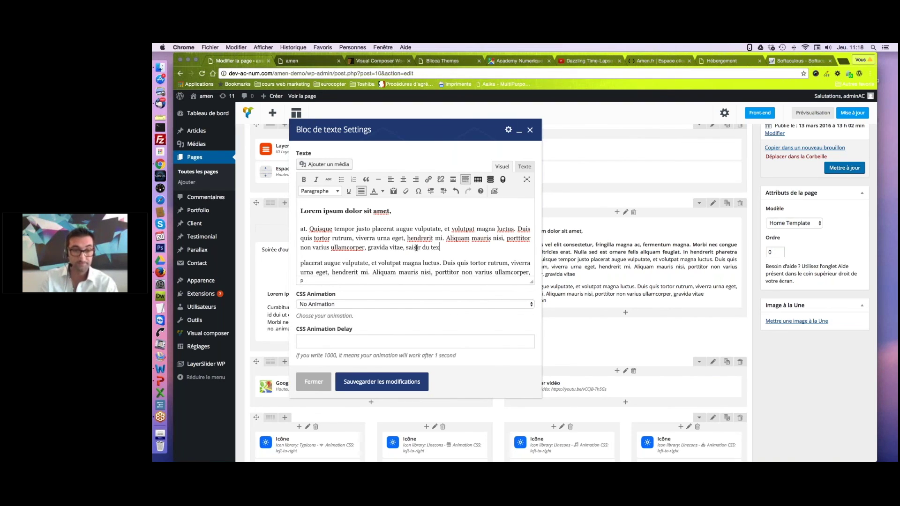
left_click(409, 390)
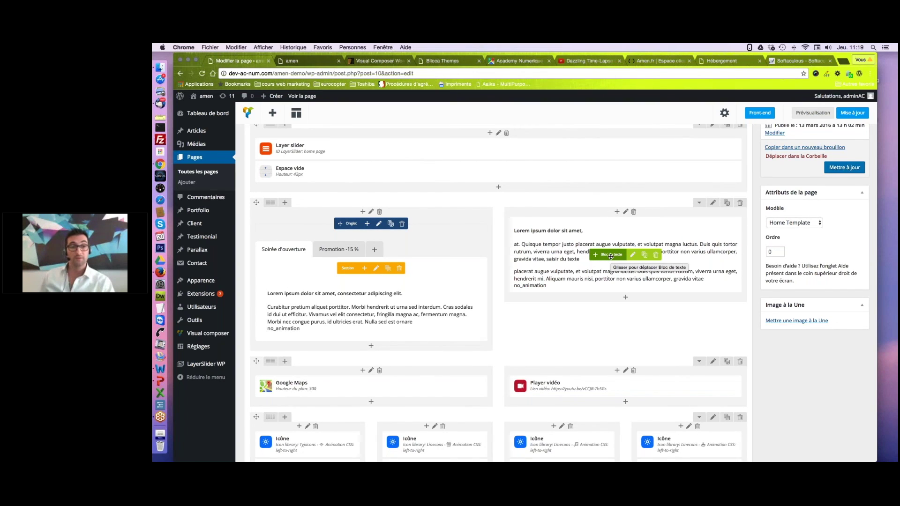
scroll(611, 257, "down", 3)
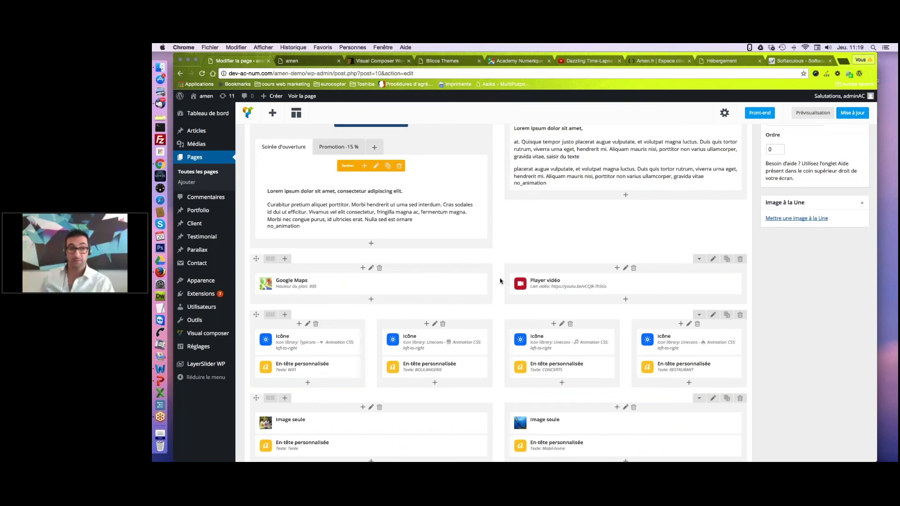
mouse_move(484, 277)
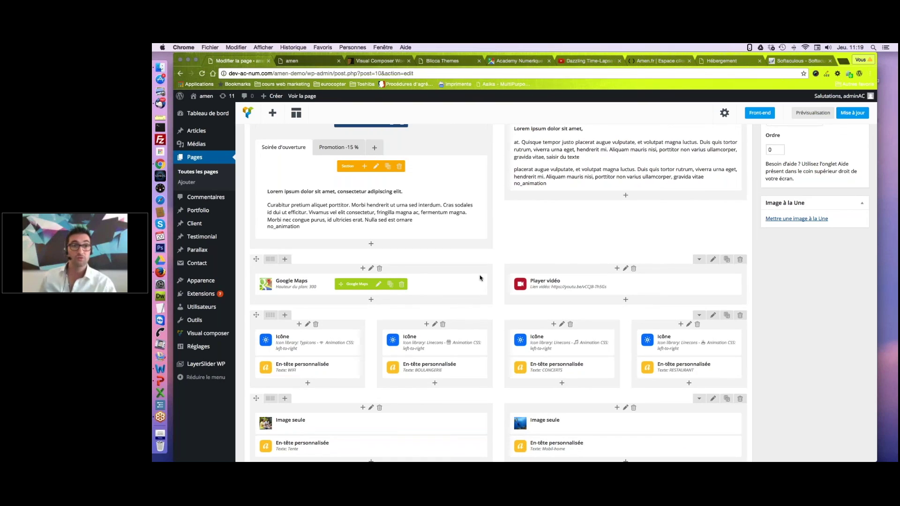
left_click(273, 114)
key("Escape")
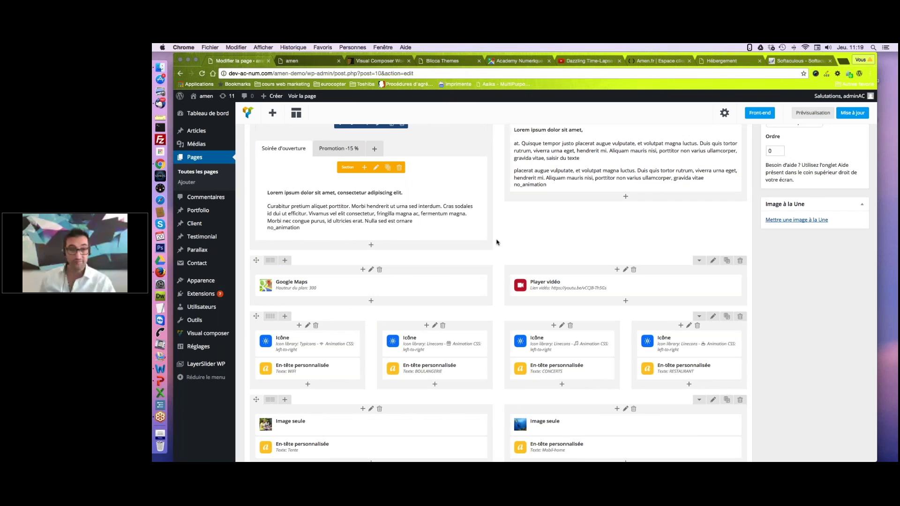
scroll(497, 242, "down", 1)
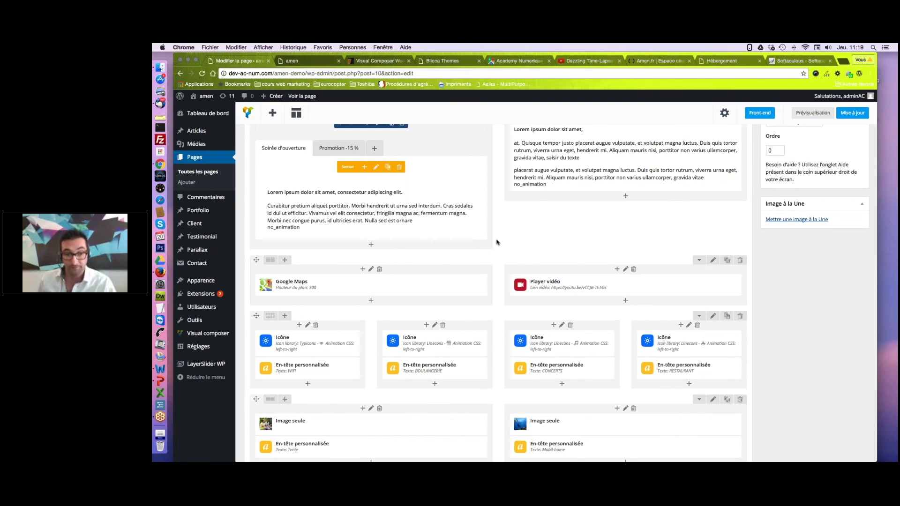
scroll(497, 243, "down", 7)
mouse_move(274, 370)
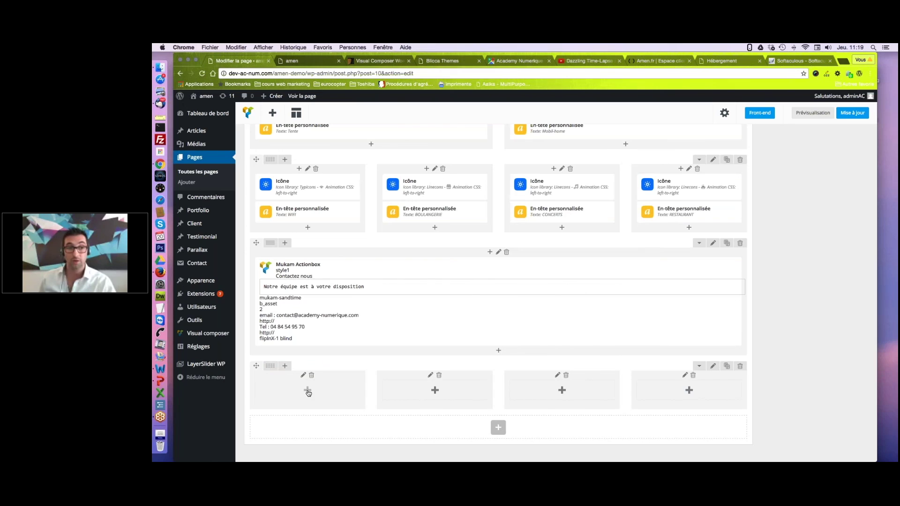
Add a Galerie d'image with the barbecue and diver photos, size 'large', to the first empty column.
left_click(308, 391)
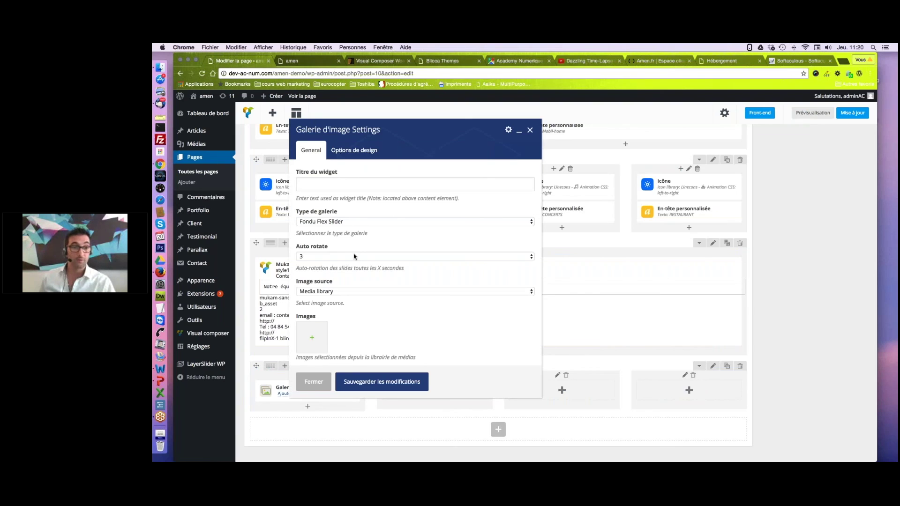
scroll(312, 305, "down", 2)
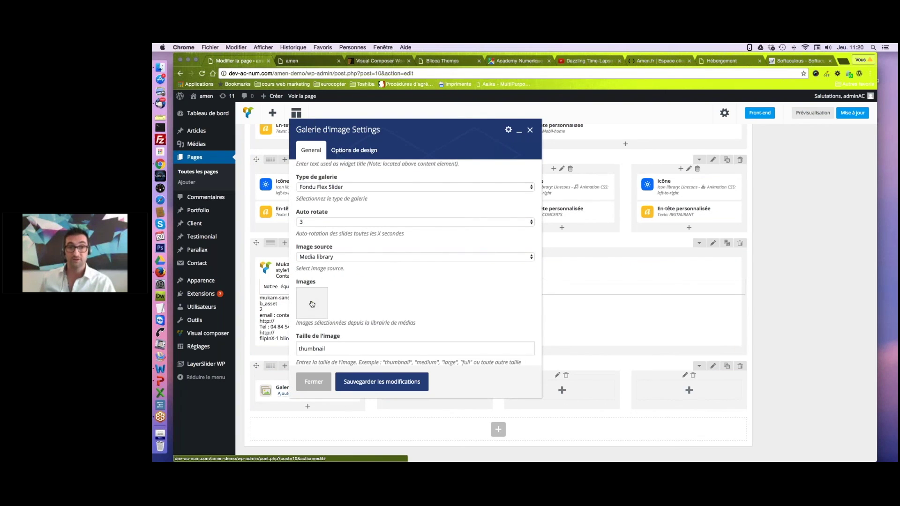
left_click(312, 304)
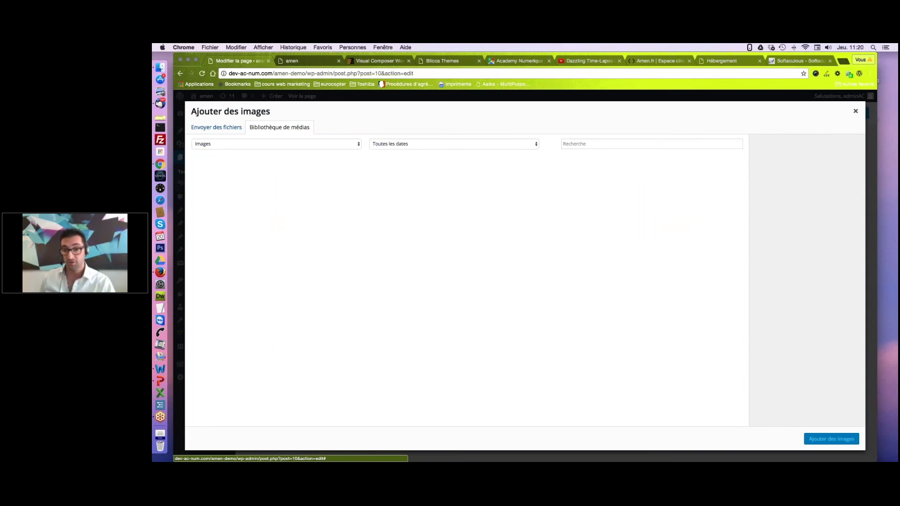
left_click(519, 260)
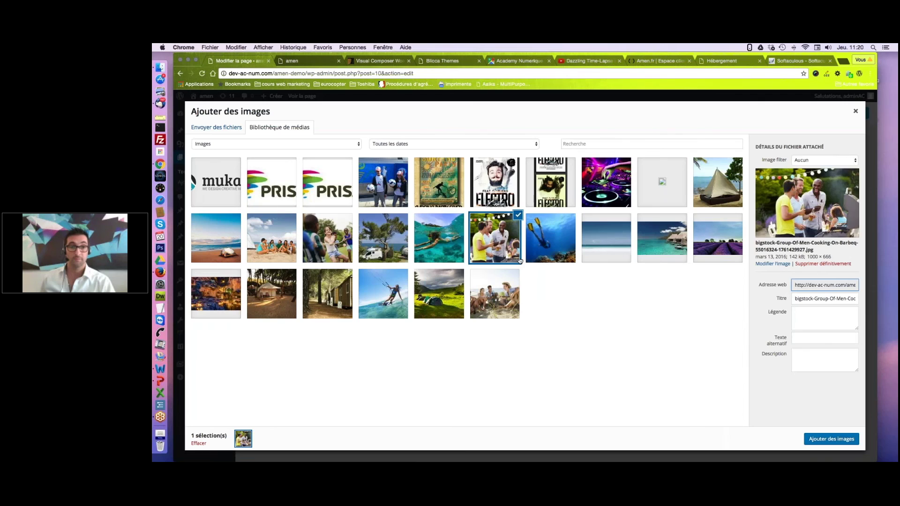
left_click(551, 238)
left_click(831, 439)
left_click_drag(326, 351, 293, 350)
type("la")
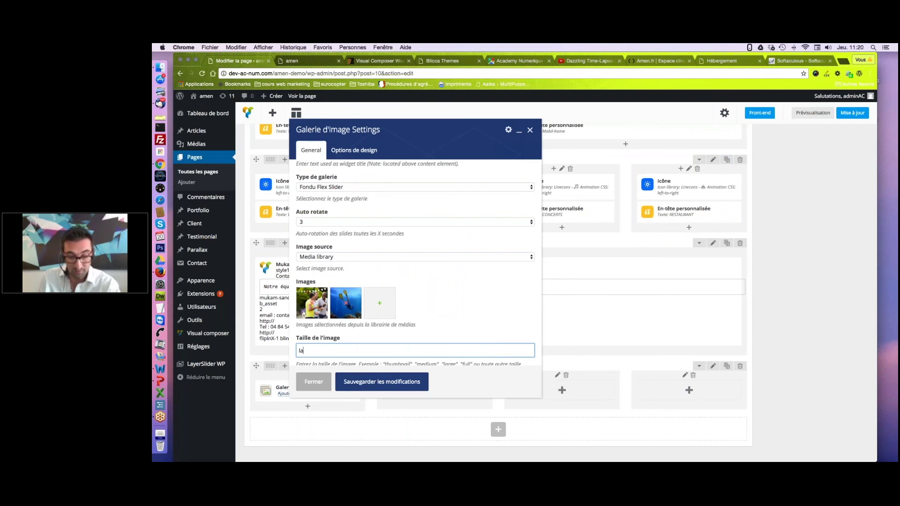
type("rge")
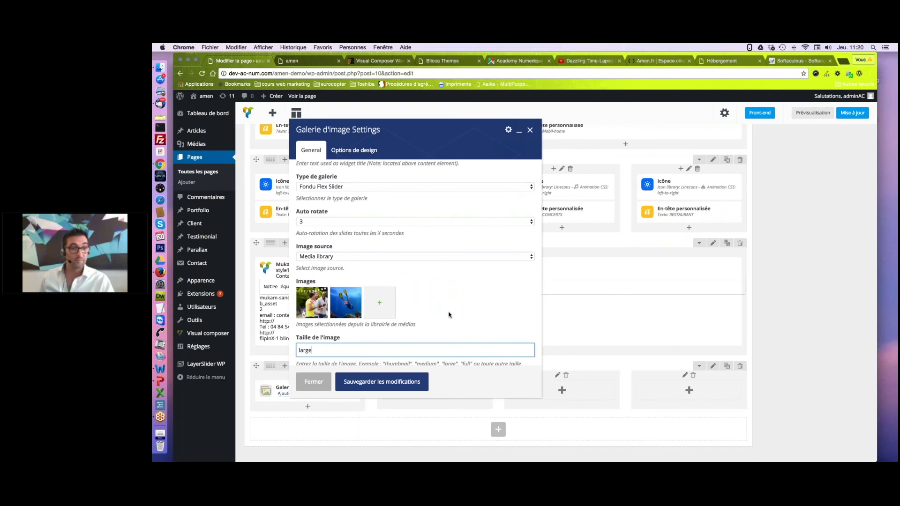
scroll(448, 315, "down", 3)
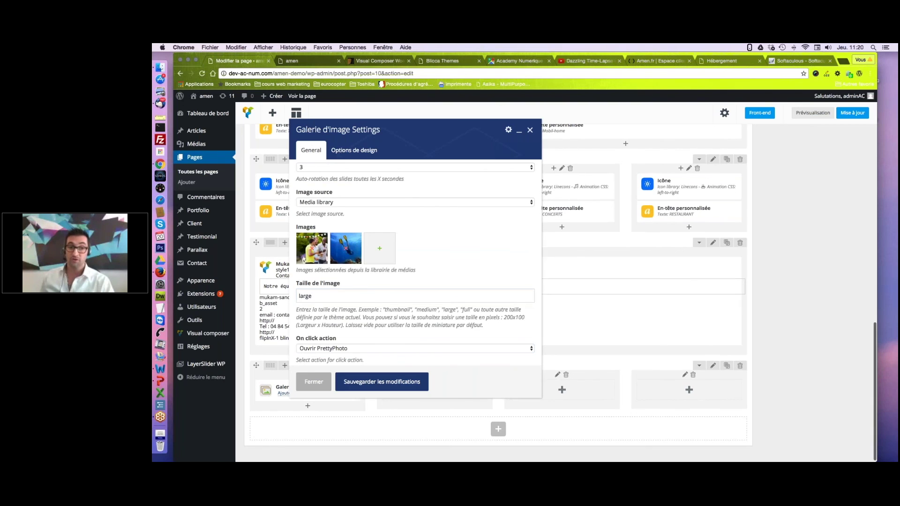
left_click(421, 382)
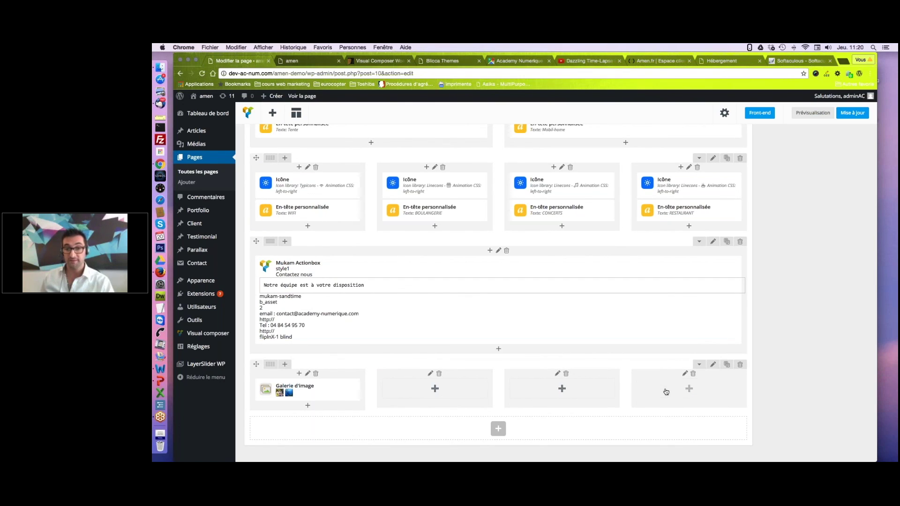
Delete the two extra empty columns and switch the last row to the 1/2+1/2 layout.
left_click(693, 374)
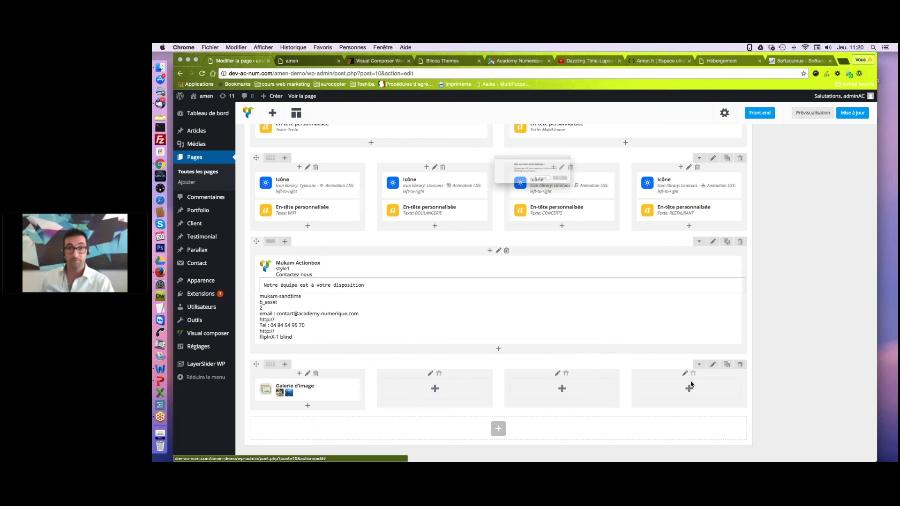
left_click(592, 187)
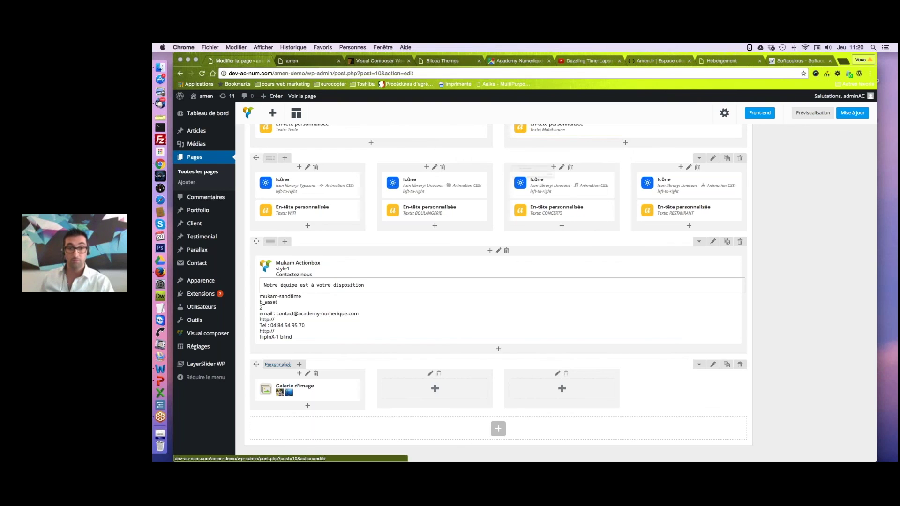
left_click(566, 373)
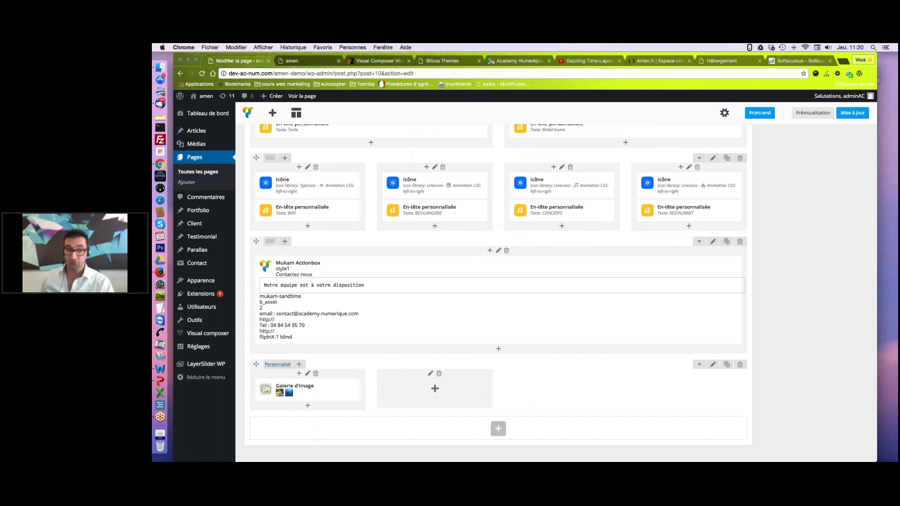
left_click(284, 364)
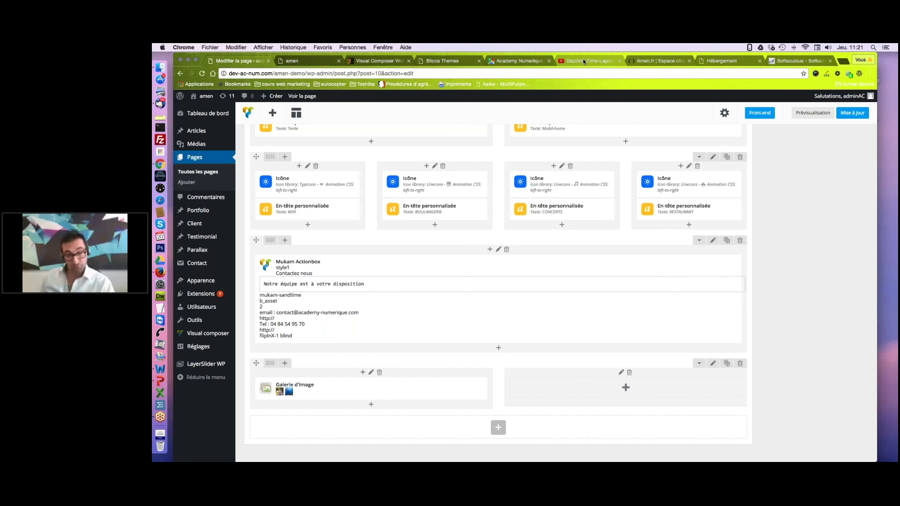
Copy the youtu.be share link of the Dazzling Time-Lapse video from YouTube.
left_click(585, 62)
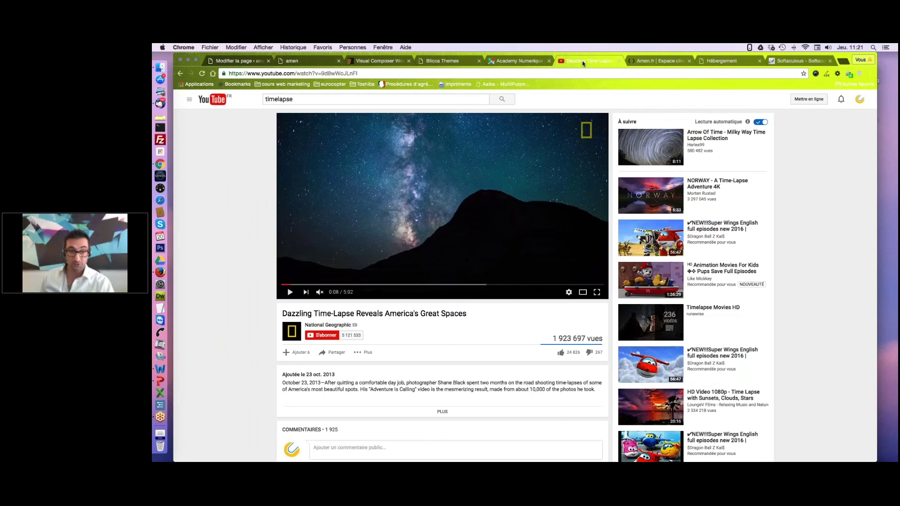
left_click(337, 353)
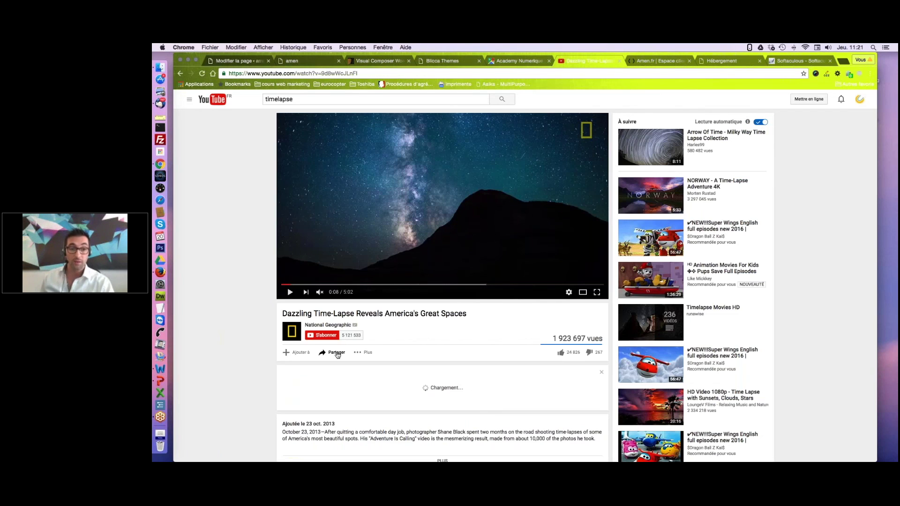
left_click_drag(397, 409, 282, 410)
key("super+c")
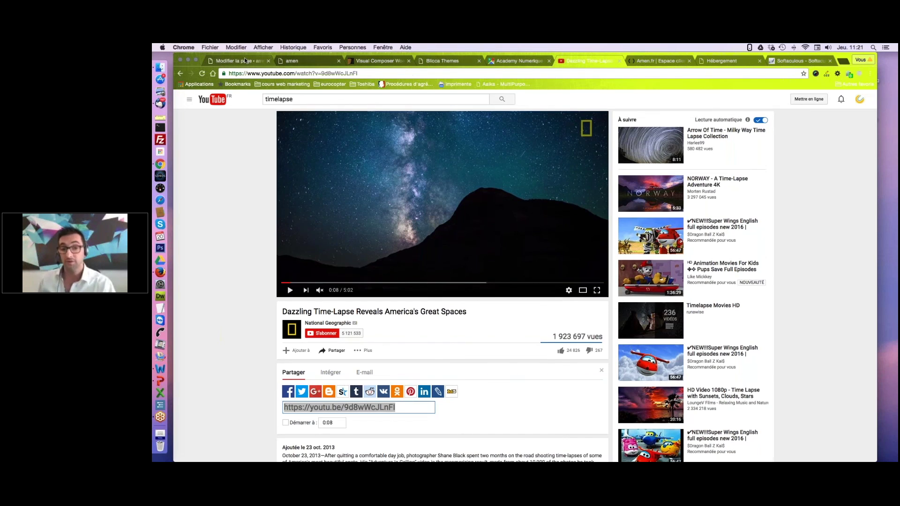
key("super+1")
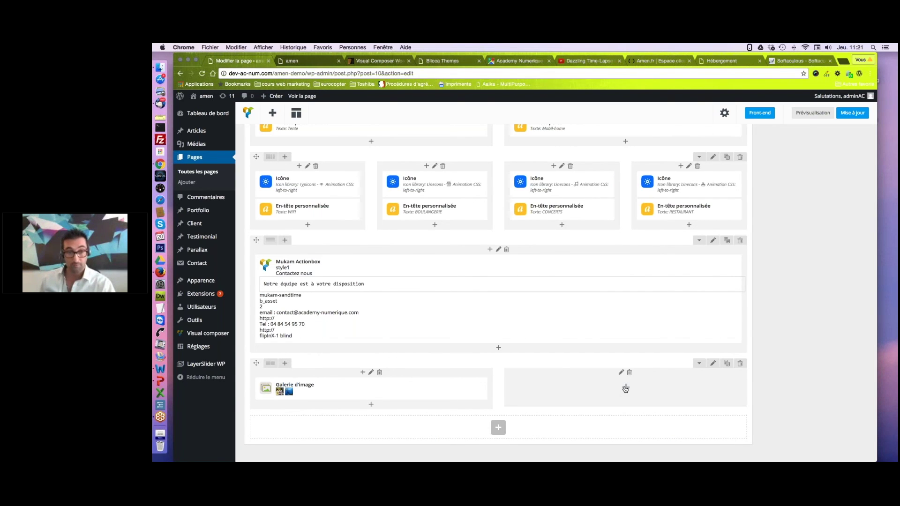
left_click(626, 388)
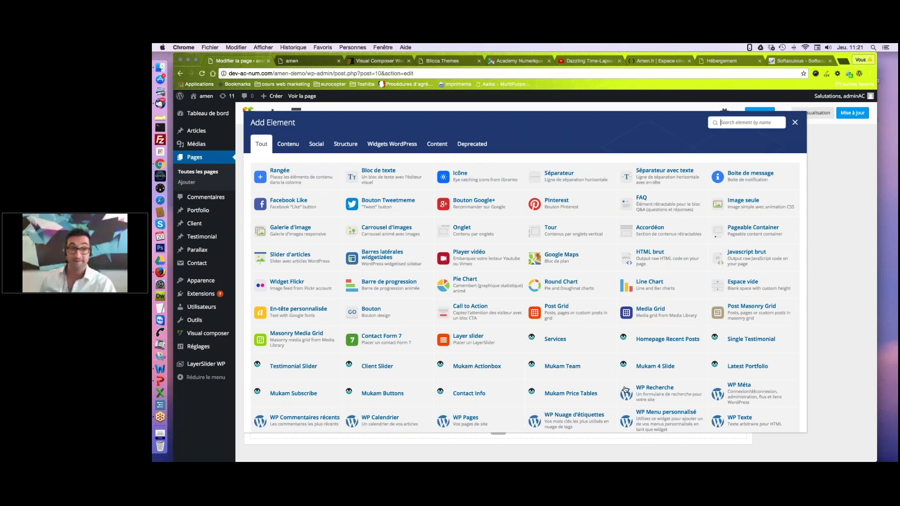
left_click(471, 256)
right_click(323, 225)
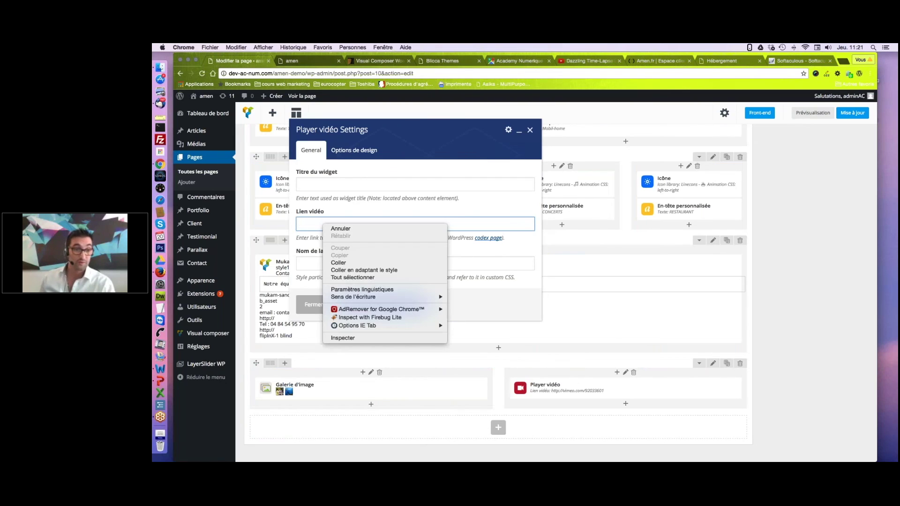
left_click(338, 263)
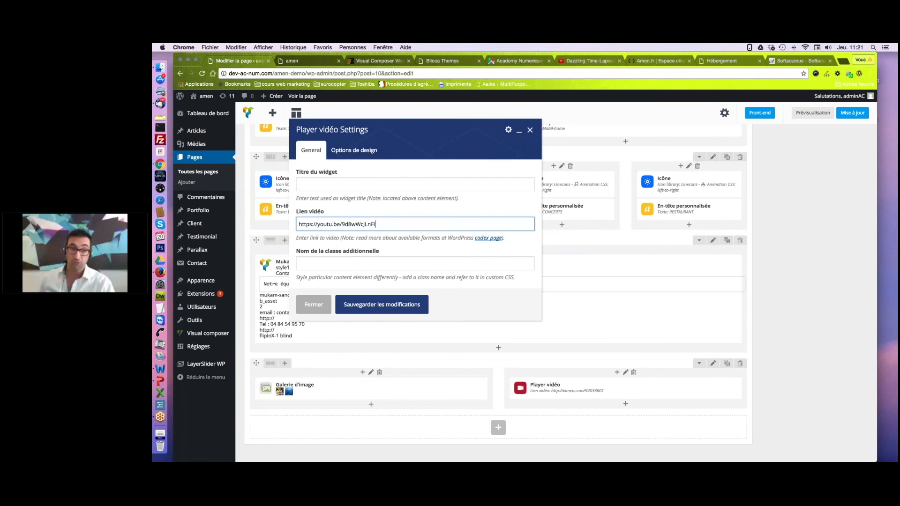
left_click(371, 304)
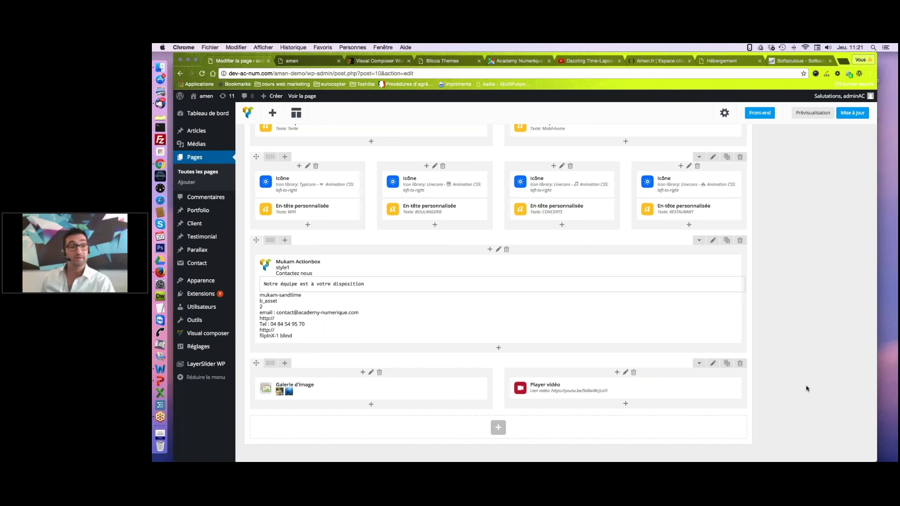
Save the page accueil with Mettre à jour and switch to the live Mukam site.
scroll(807, 389, "down", 1)
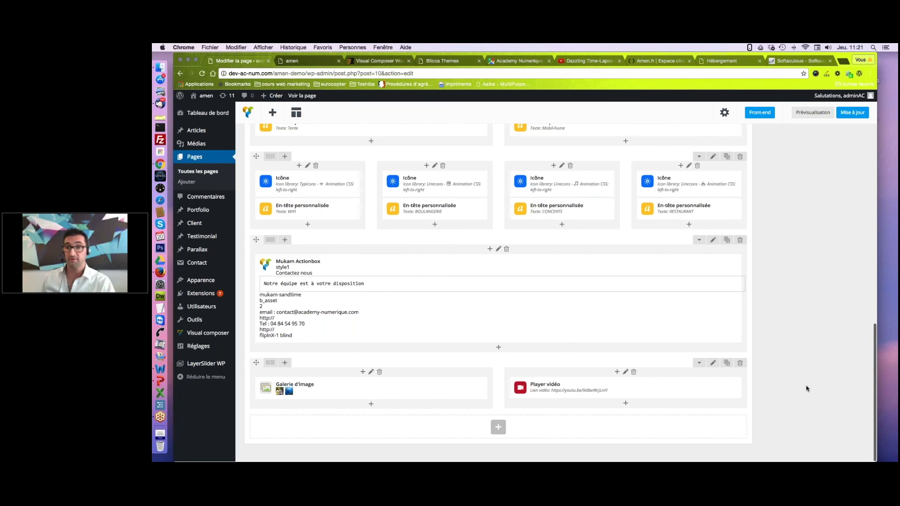
scroll(808, 389, "up", 5)
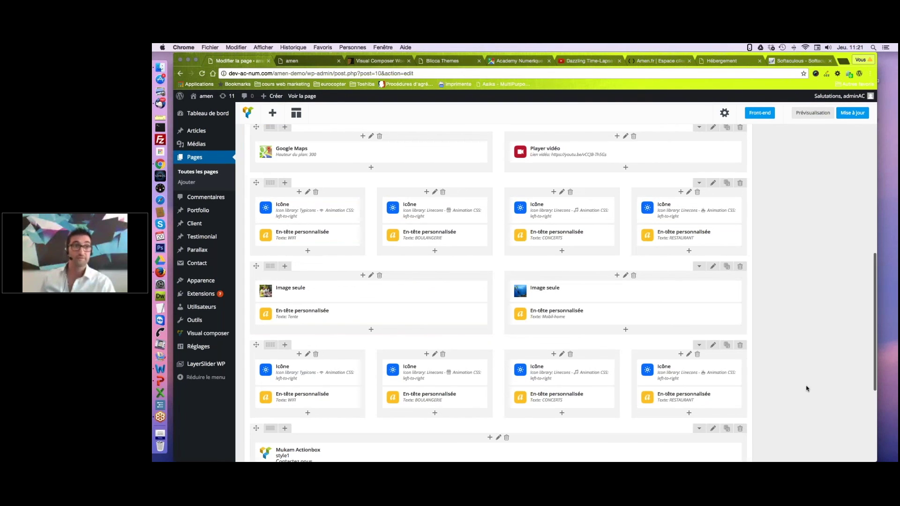
scroll(807, 389, "up", 10)
left_click(826, 230)
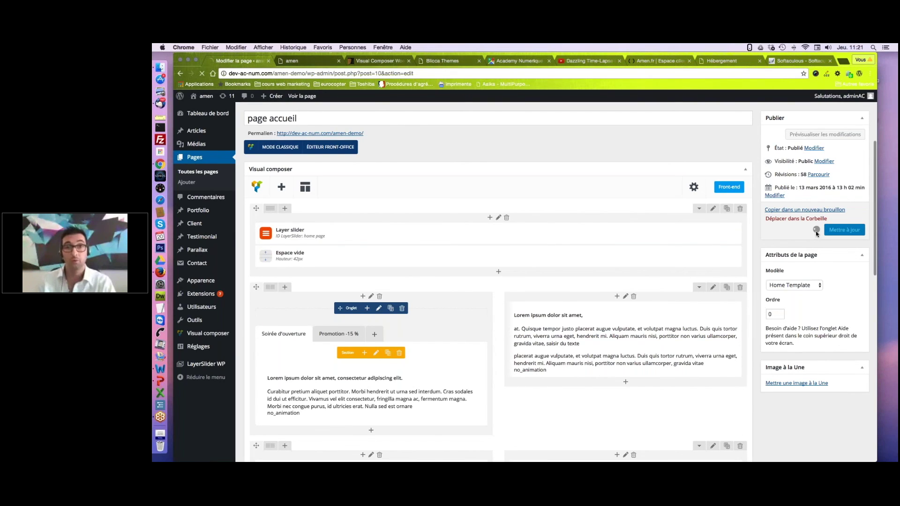
left_click(314, 60)
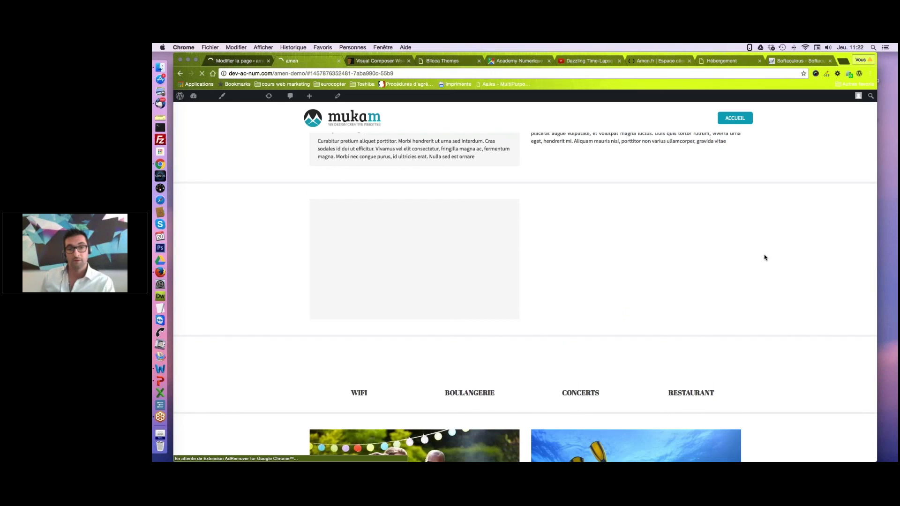
scroll(766, 257, "down", 3)
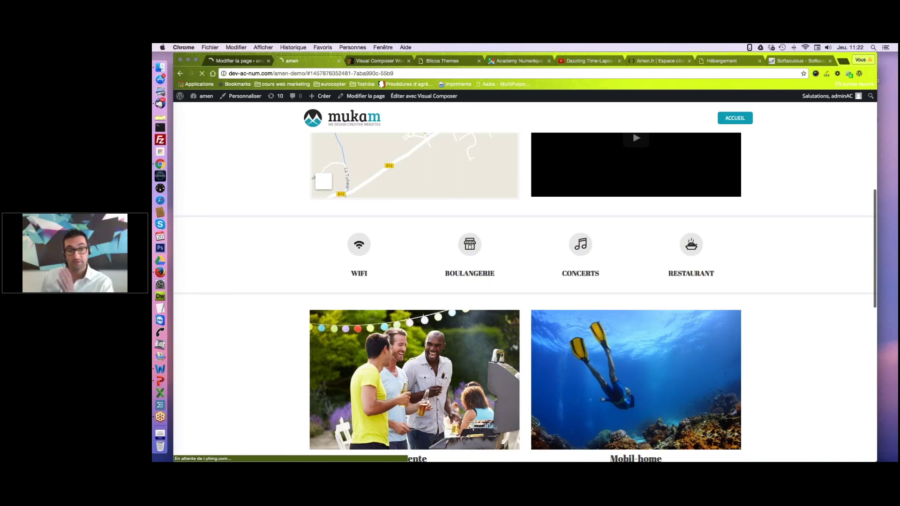
scroll(525, 282, "down", 5)
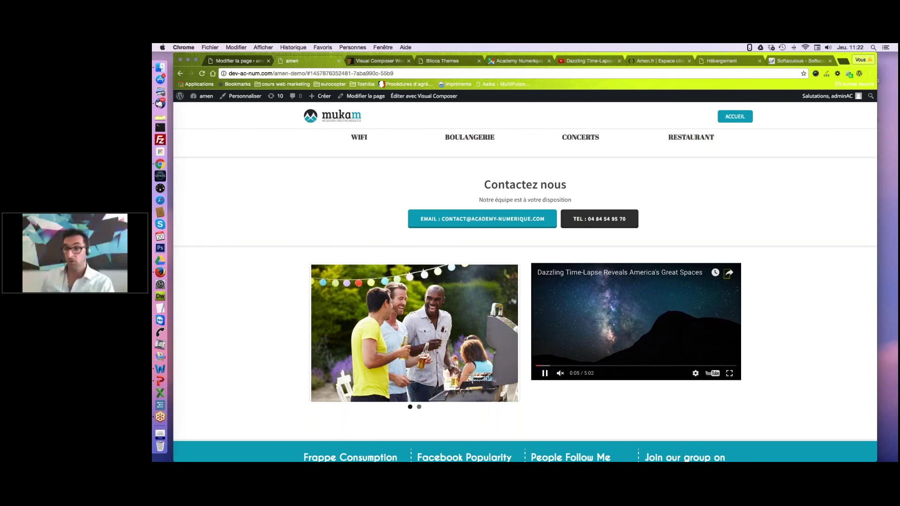
key("space")
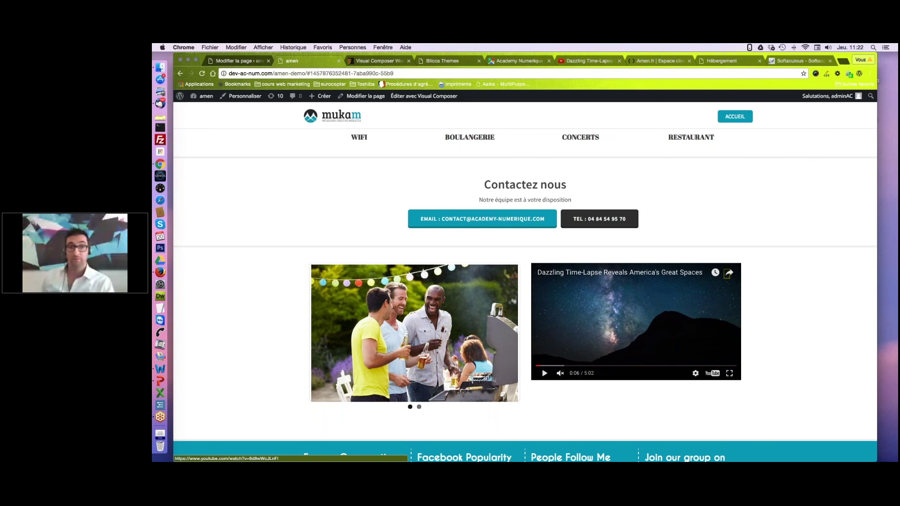
key("ctrl+Right")
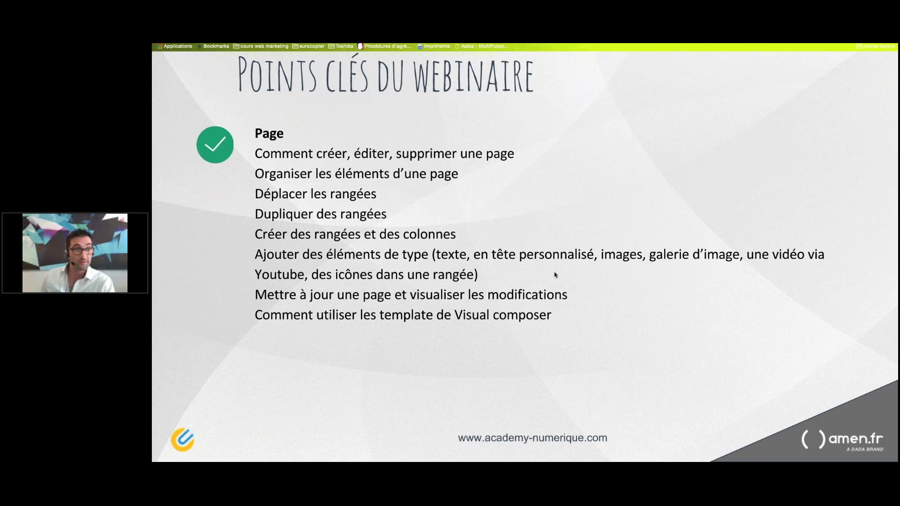
key("ctrl+Left")
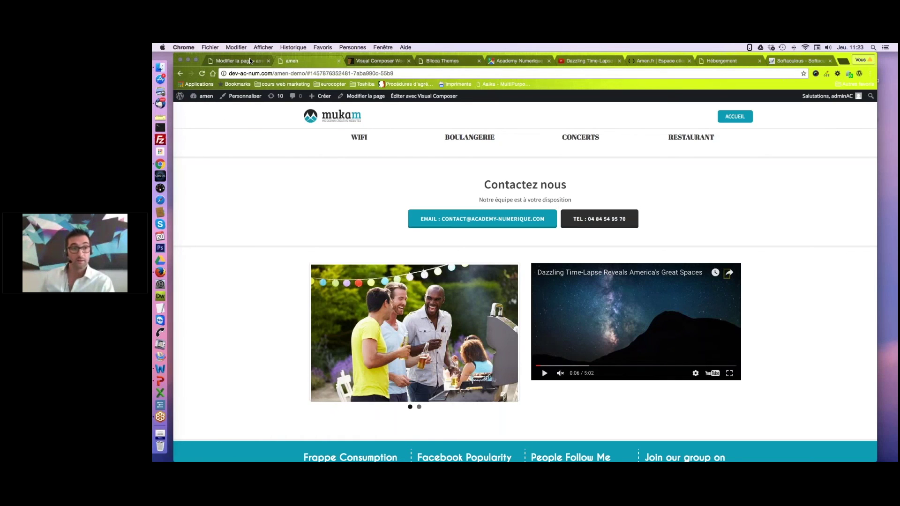
Delete the Galerie d'image element beside the video.
left_click(250, 60)
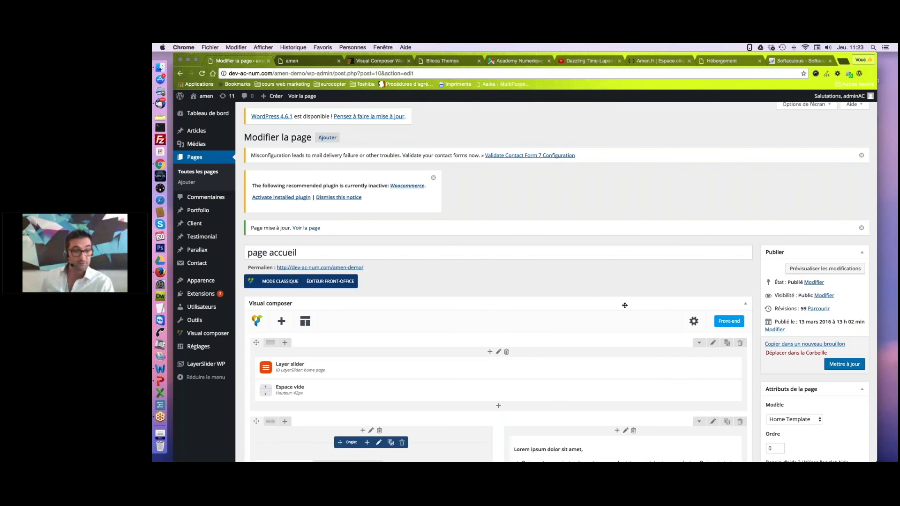
scroll(625, 306, "down", 15)
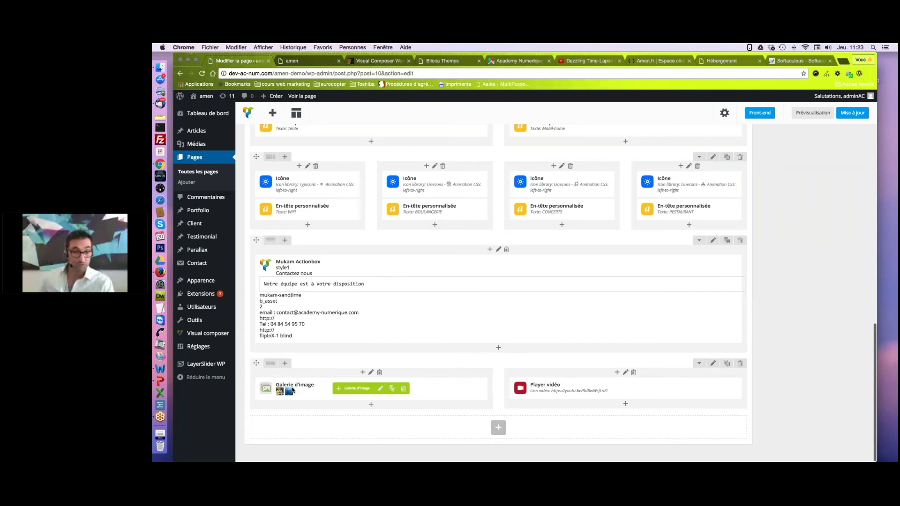
left_click(404, 389)
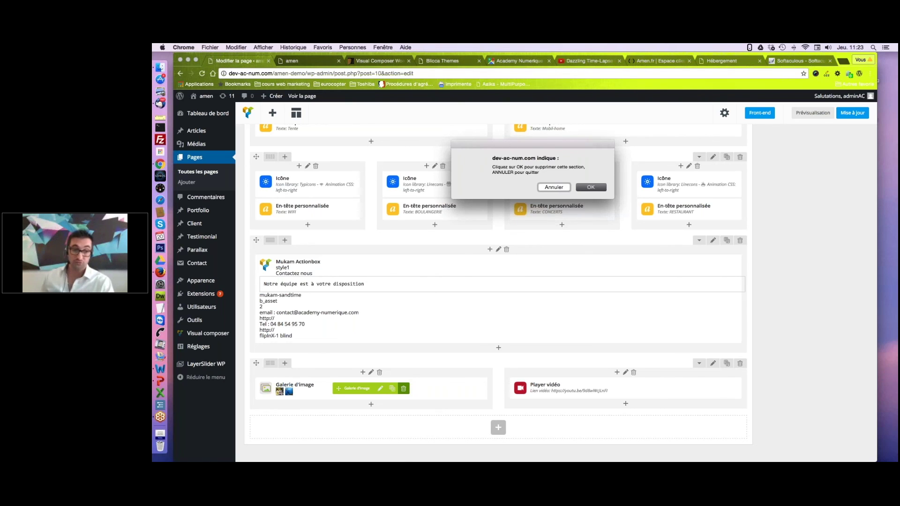
key("Return")
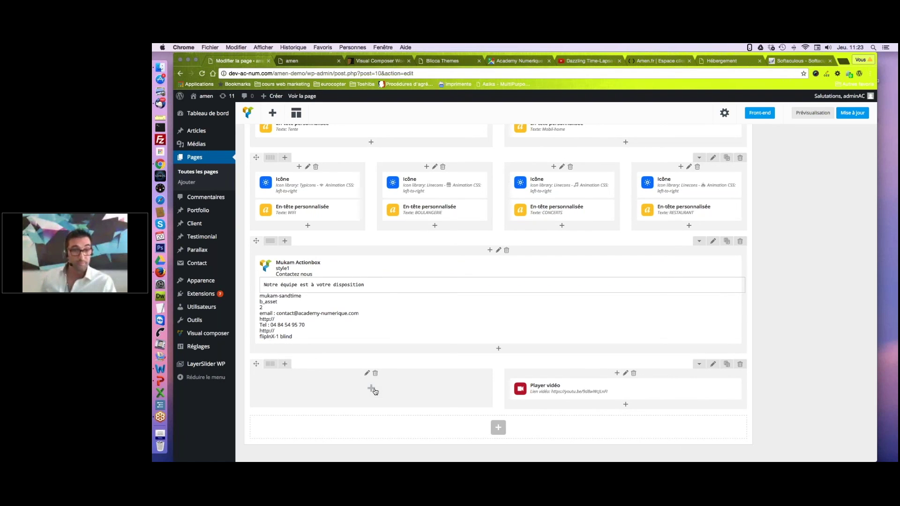
Add a Google Maps element to the empty column and select its default embed code.
left_click(372, 389)
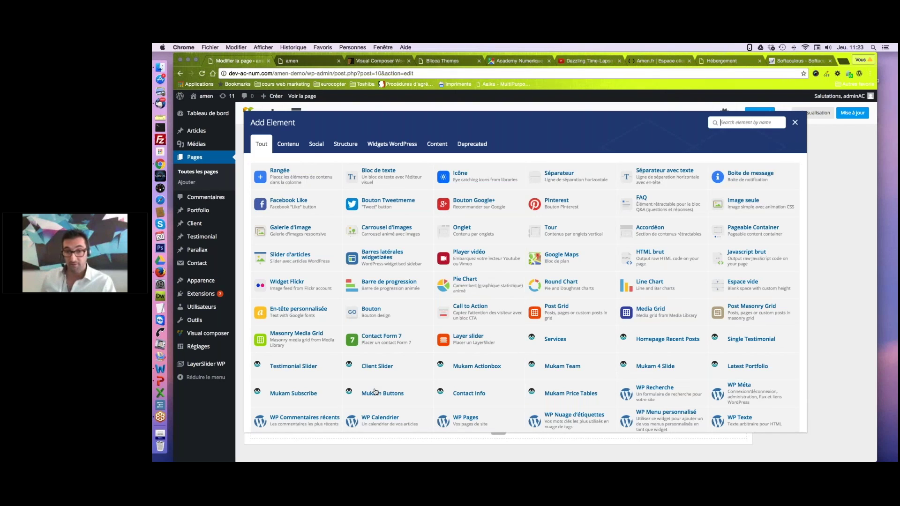
left_click(568, 271)
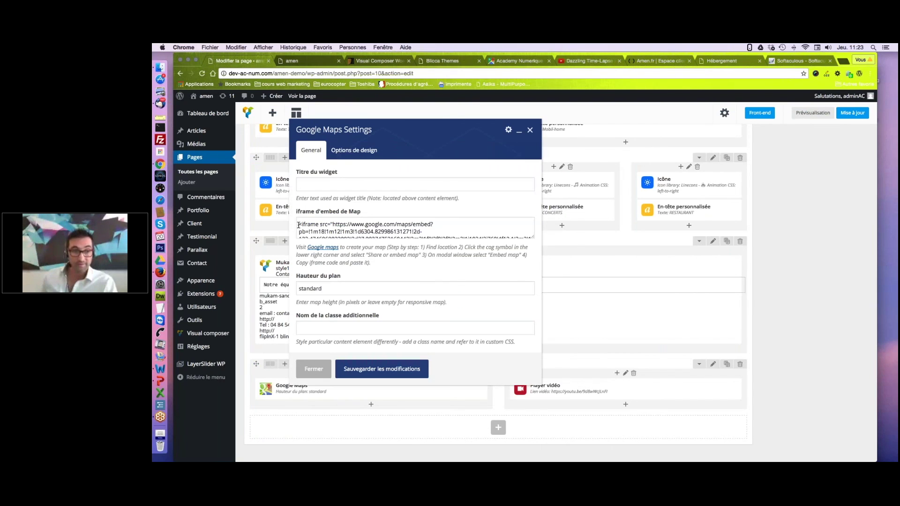
left_click_drag(299, 225, 457, 241)
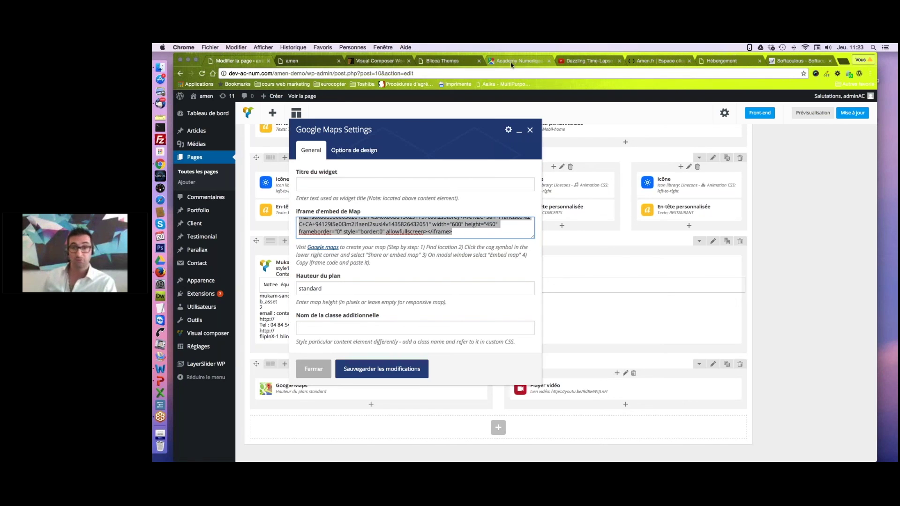
left_click(511, 62)
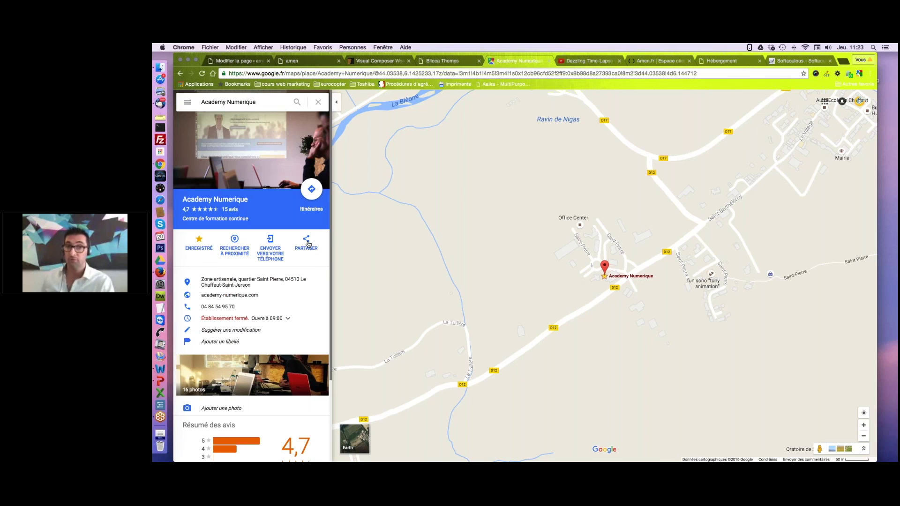
Copy the Academy Numerique map's iframe embed code from Google Maps.
left_click(307, 243)
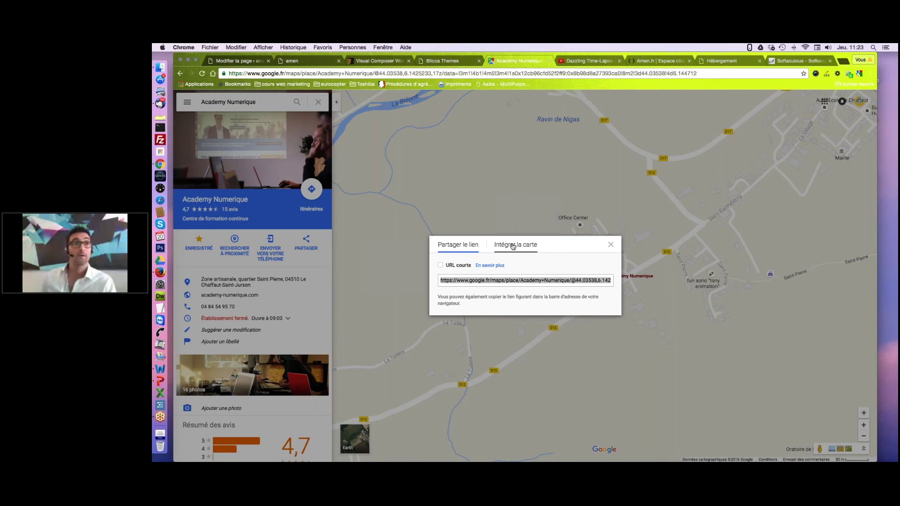
left_click(513, 246)
right_click(503, 196)
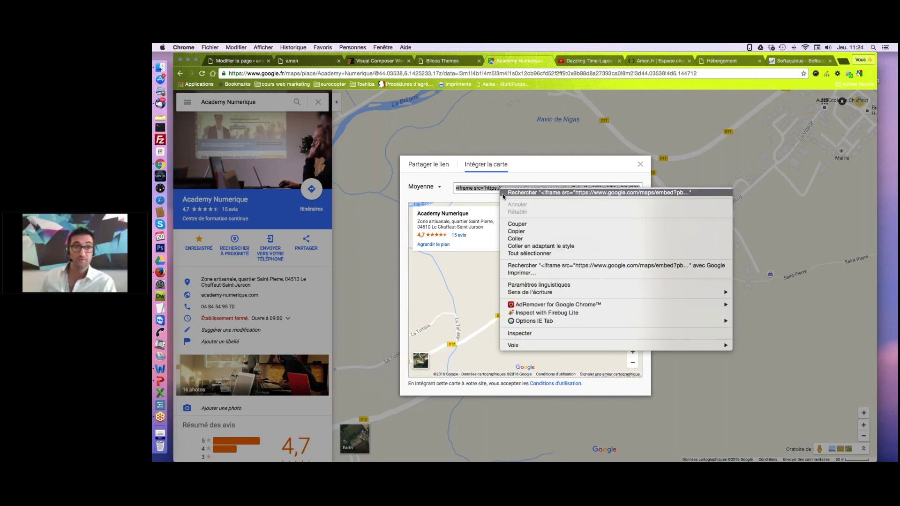
left_click(516, 231)
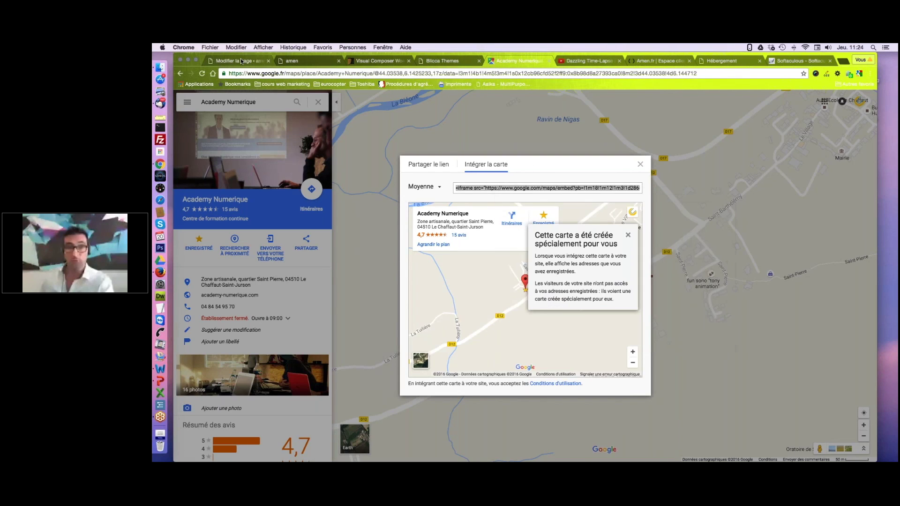
Replace the Google Maps iframe with the Academy Numerique embed code and update the home page.
left_click(241, 61)
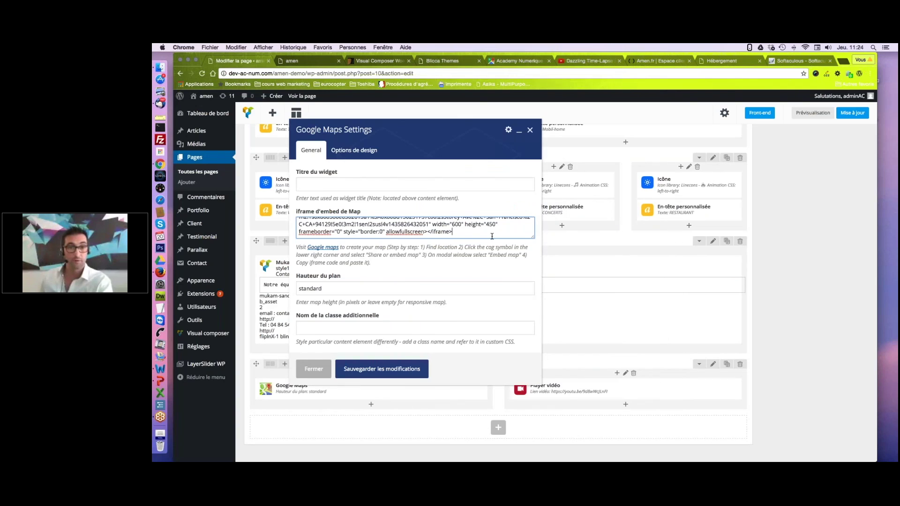
key("super+a")
key("BackSpace")
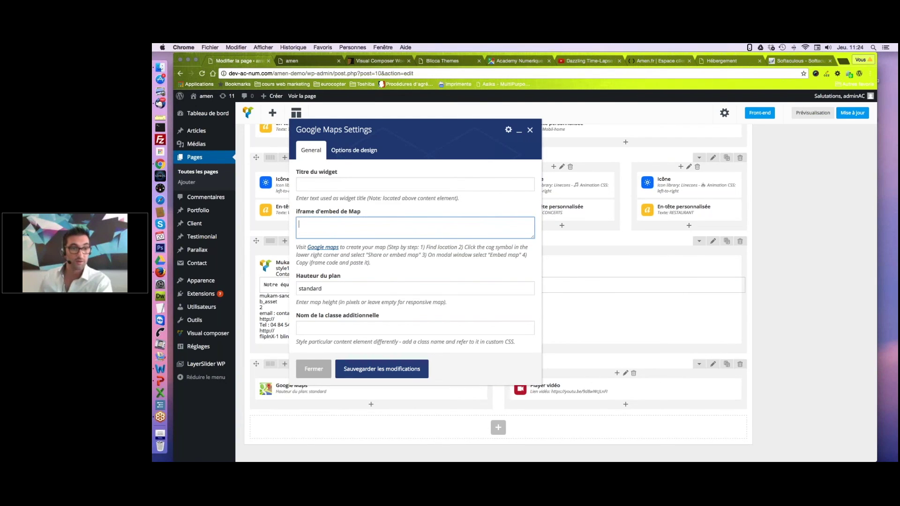
right_click(308, 224)
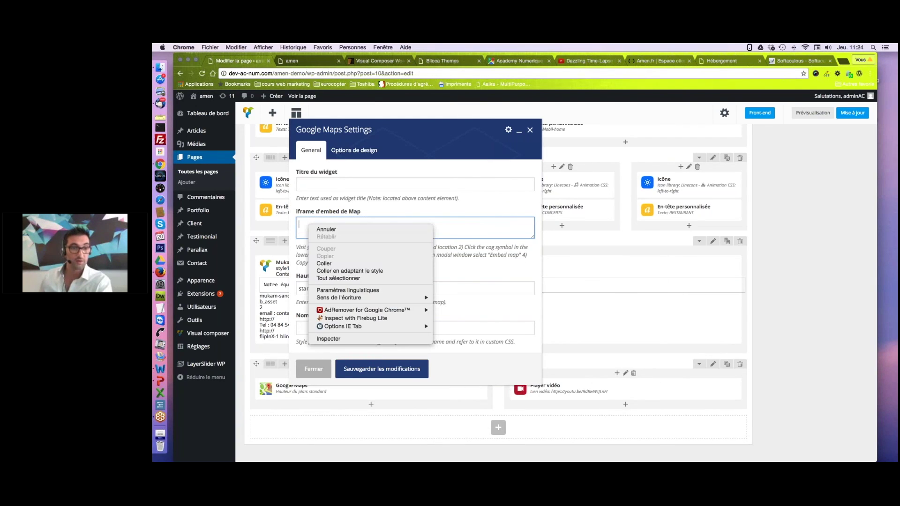
left_click(331, 263)
left_click(396, 371)
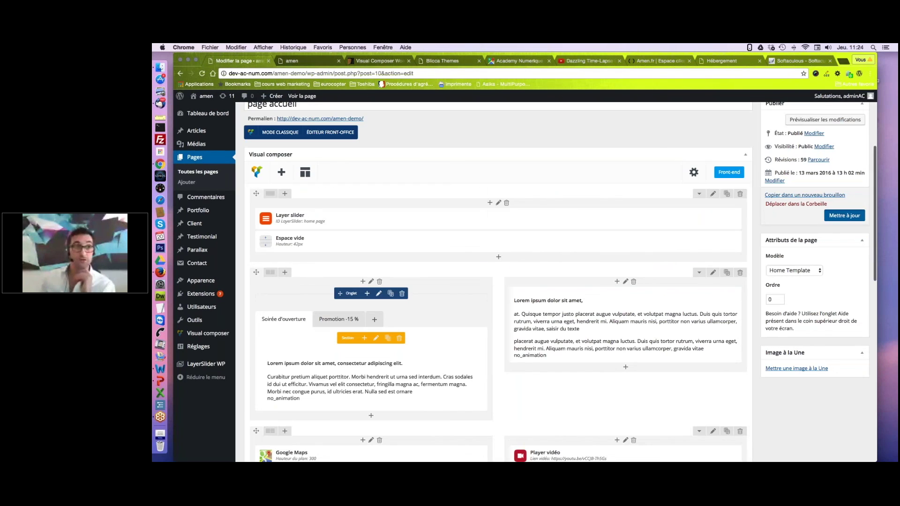
left_click(845, 216)
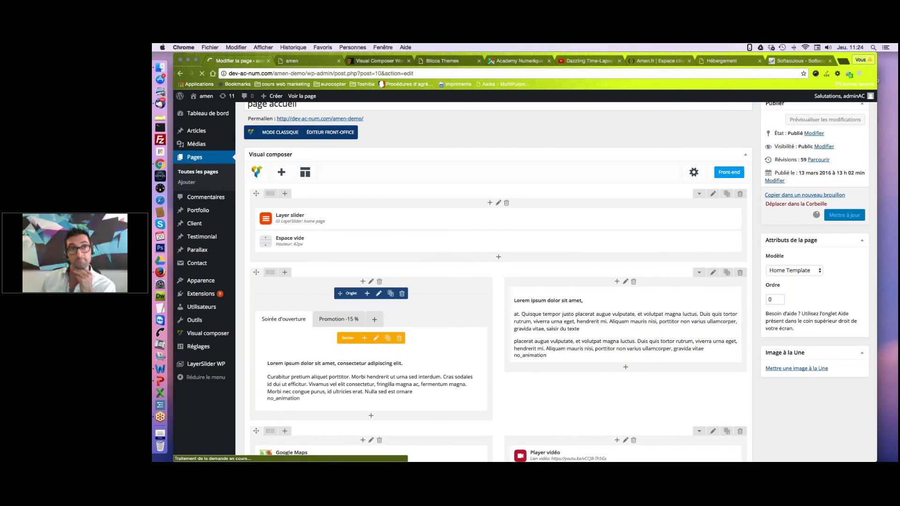
Check the live home page's Academy Numerique map beside the time-lapse video, then return to the editor.
key("super+2")
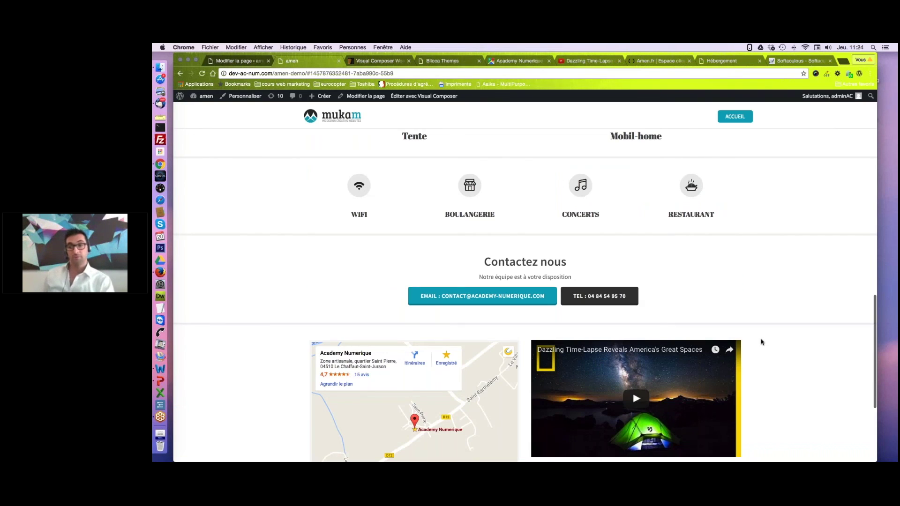
scroll(522, 230, "down", 3)
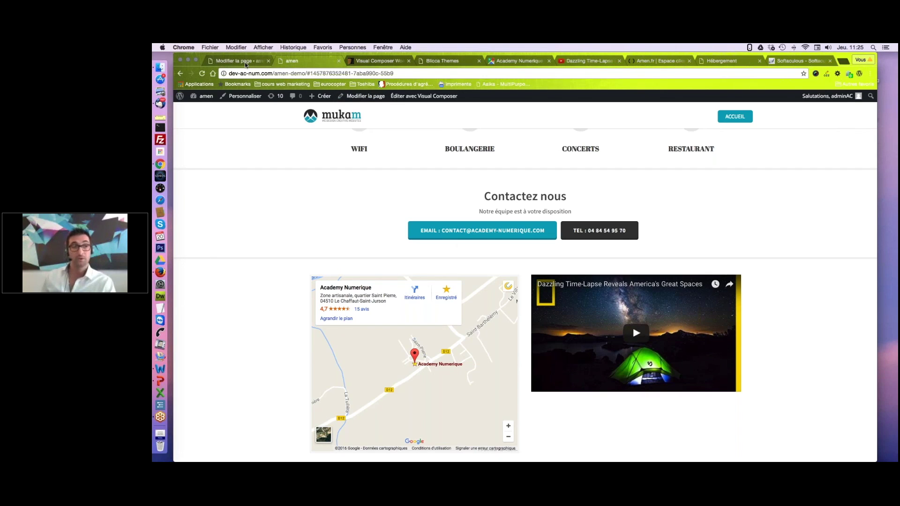
left_click(245, 62)
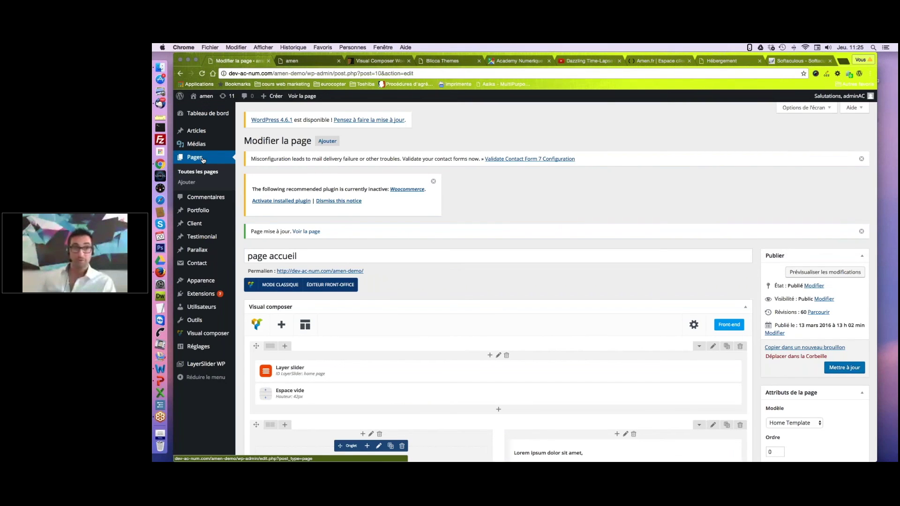
Add a new page titled 'page 2' and switch it to the Éditeur Back-Office (Visual Composer).
left_click(203, 160)
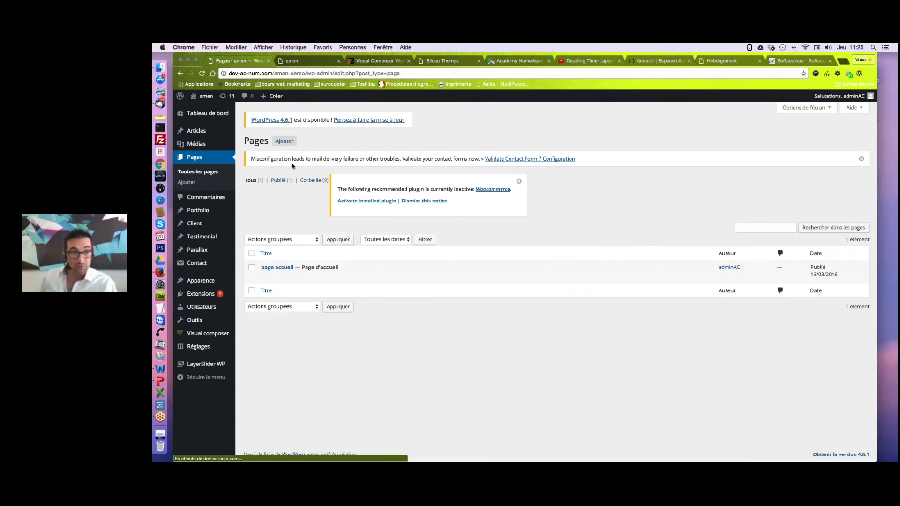
left_click(284, 141)
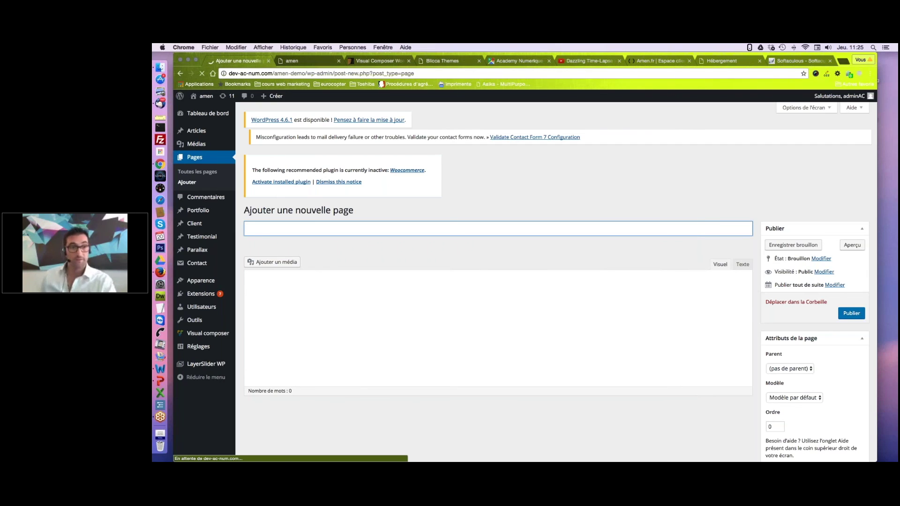
type("page 2")
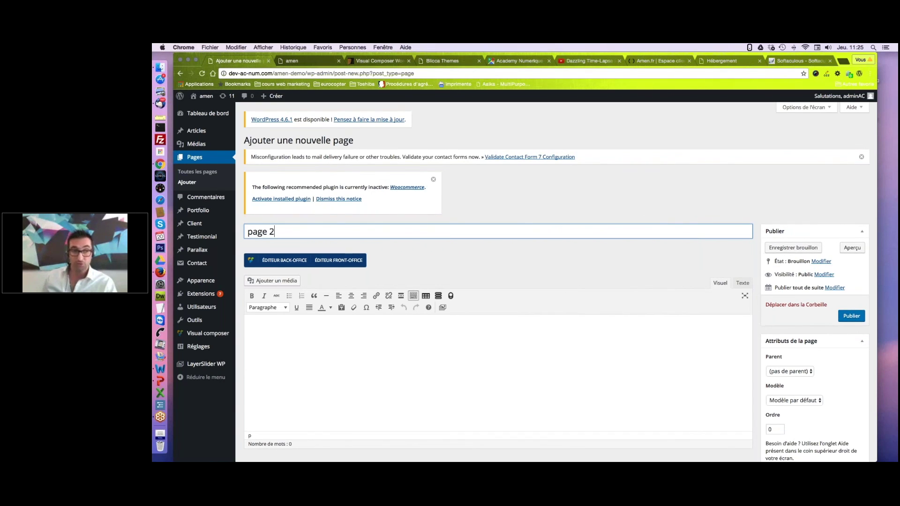
scroll(279, 239, "down", 1)
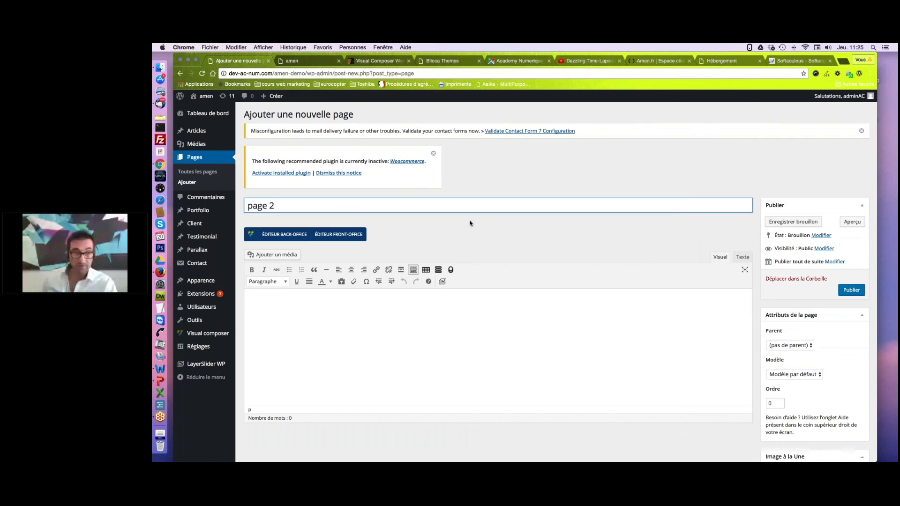
left_click(279, 238)
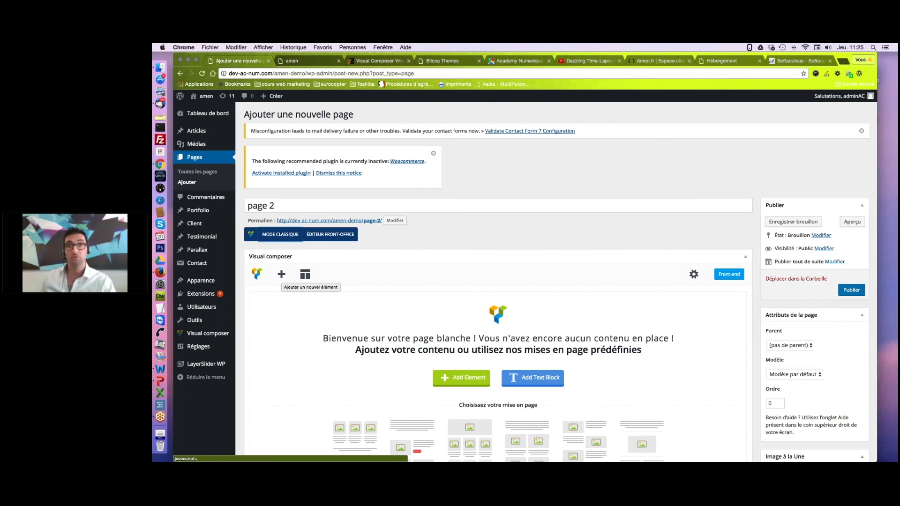
scroll(281, 276, "down", 2)
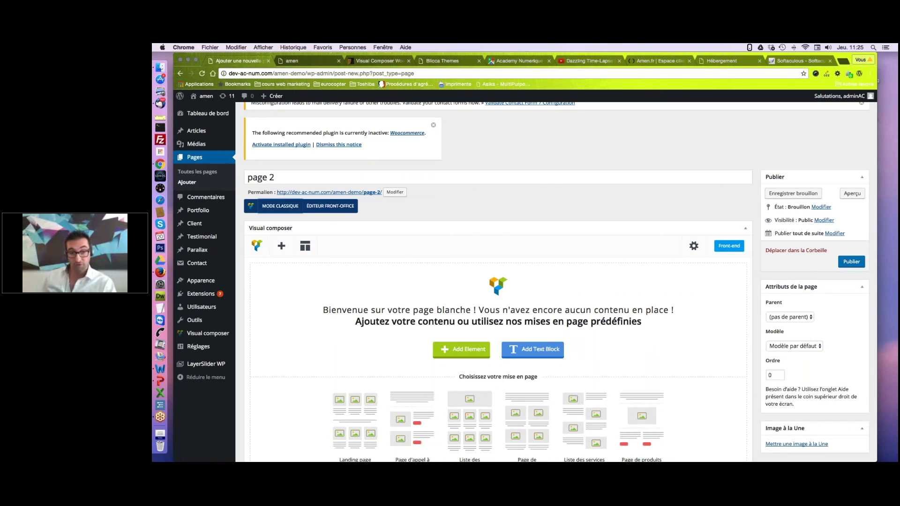
scroll(557, 281, "down", 1)
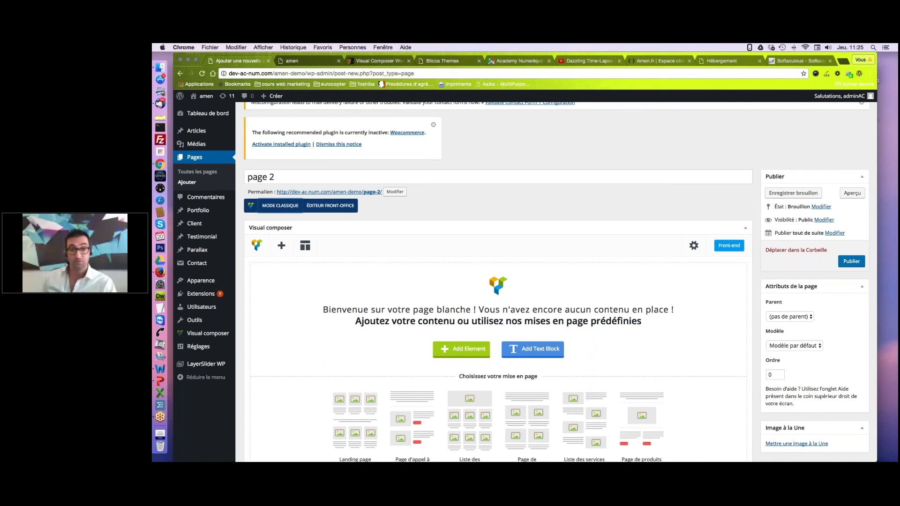
scroll(557, 281, "down", 2)
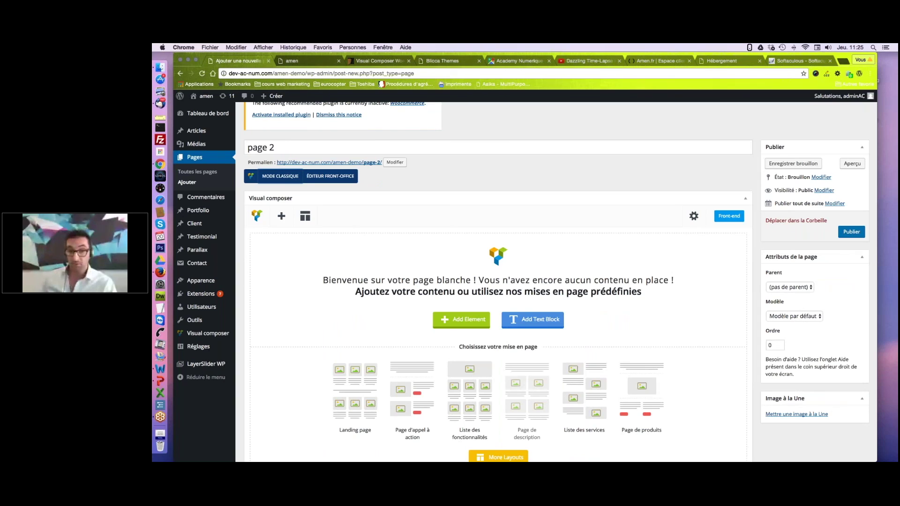
scroll(537, 360, "down", 2)
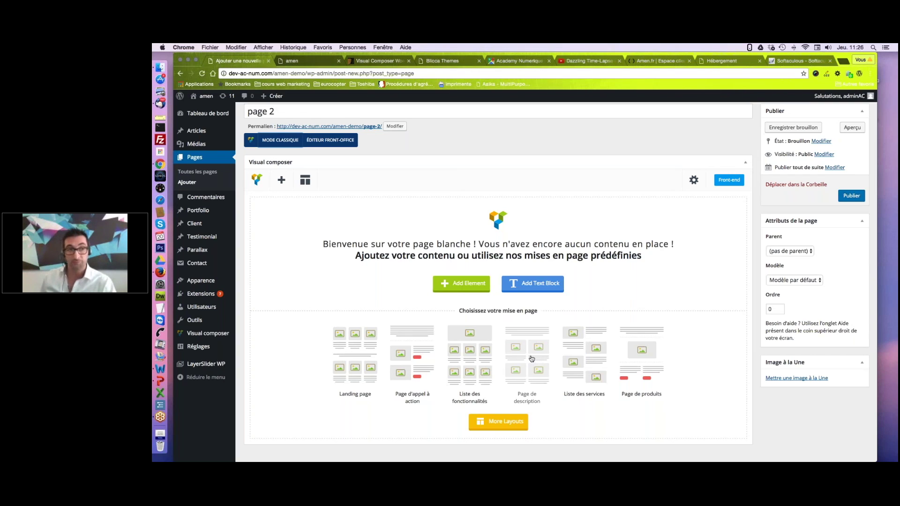
left_click(282, 180)
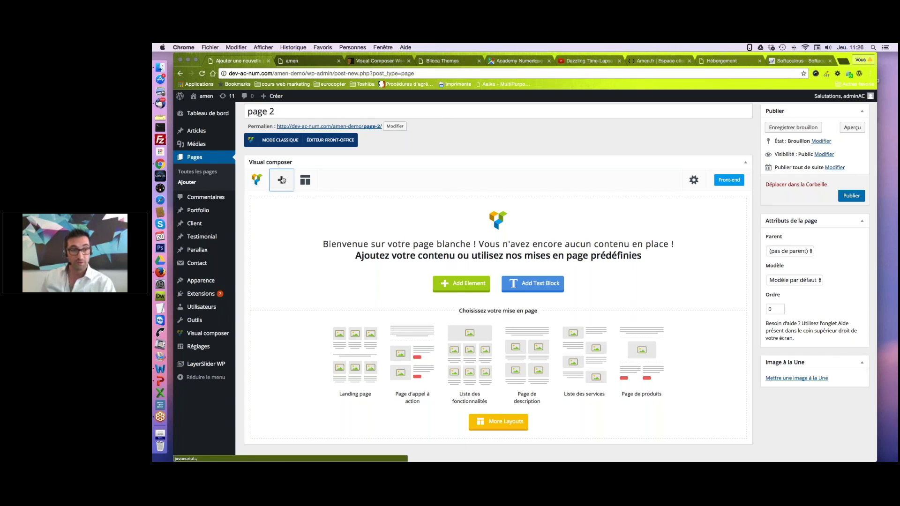
Add a two-column Rangée with an Image seule sea photo sized 'large' in the left column.
left_click(281, 179)
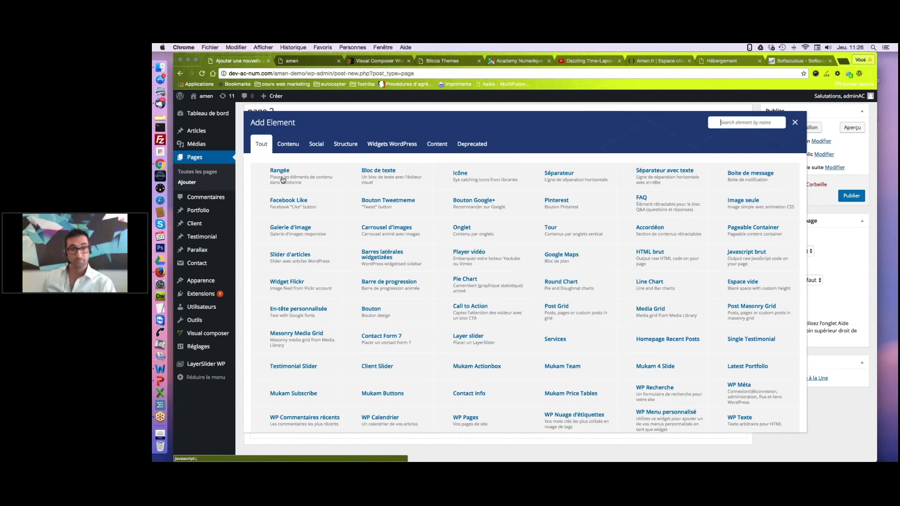
left_click(283, 180)
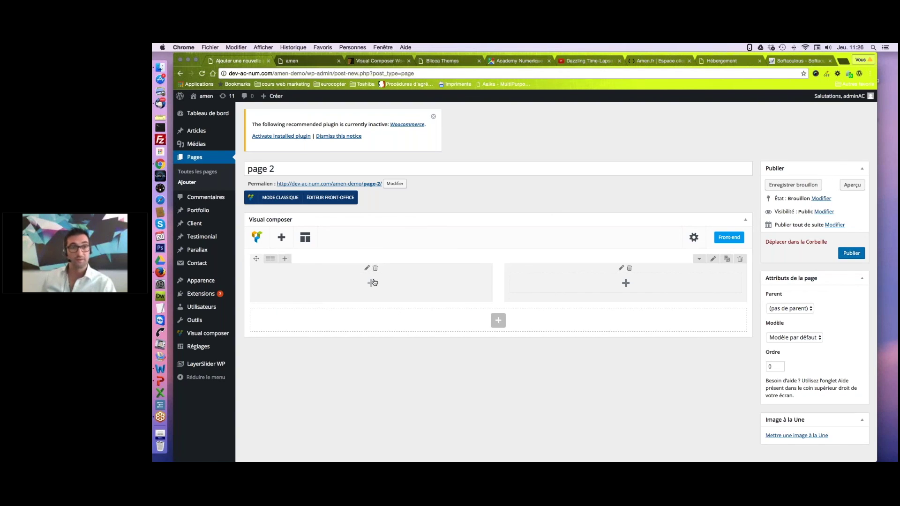
left_click(373, 283)
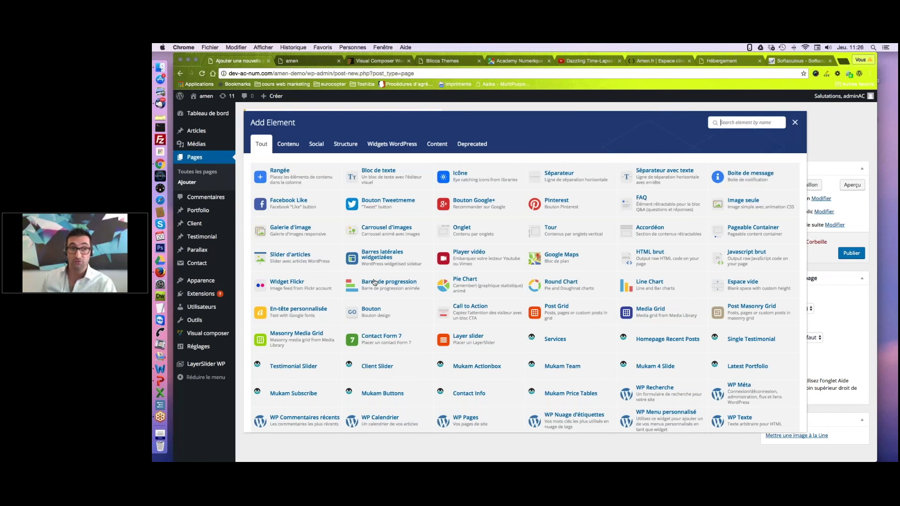
left_click(742, 200)
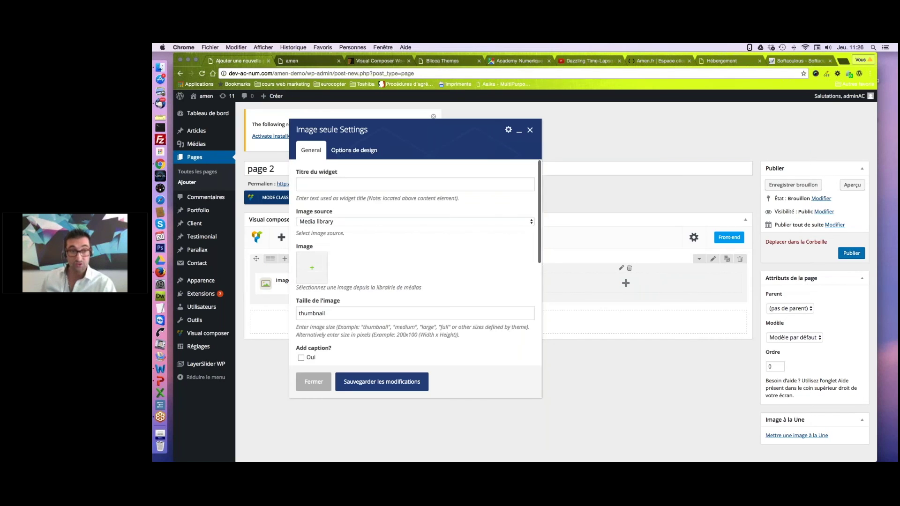
left_click(313, 270)
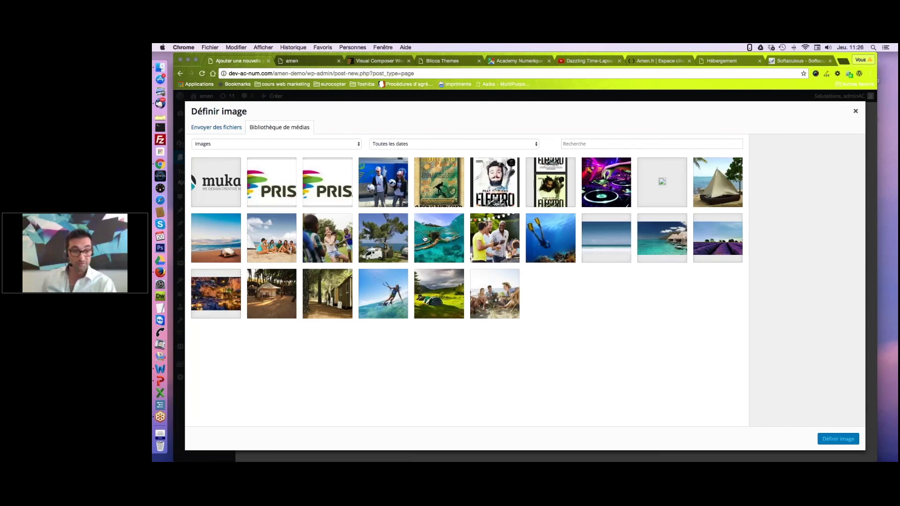
double_click(296, 315)
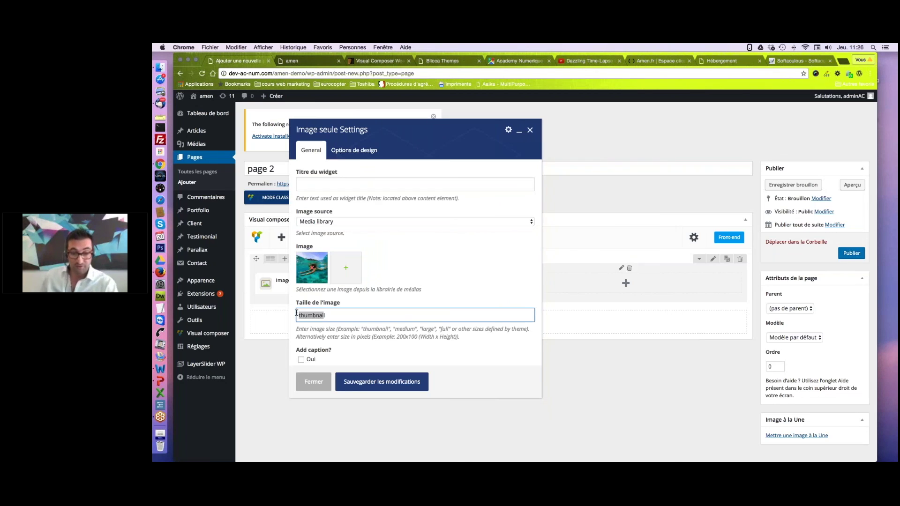
type("large")
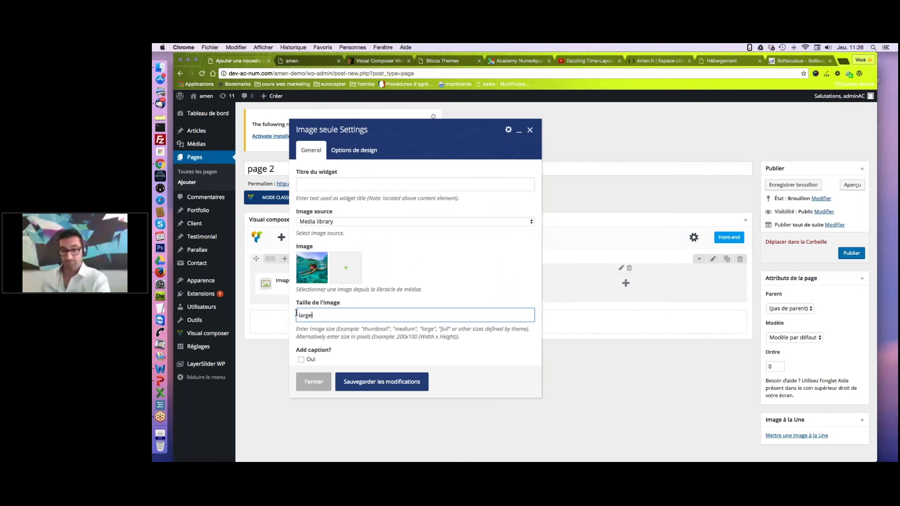
left_click(361, 383)
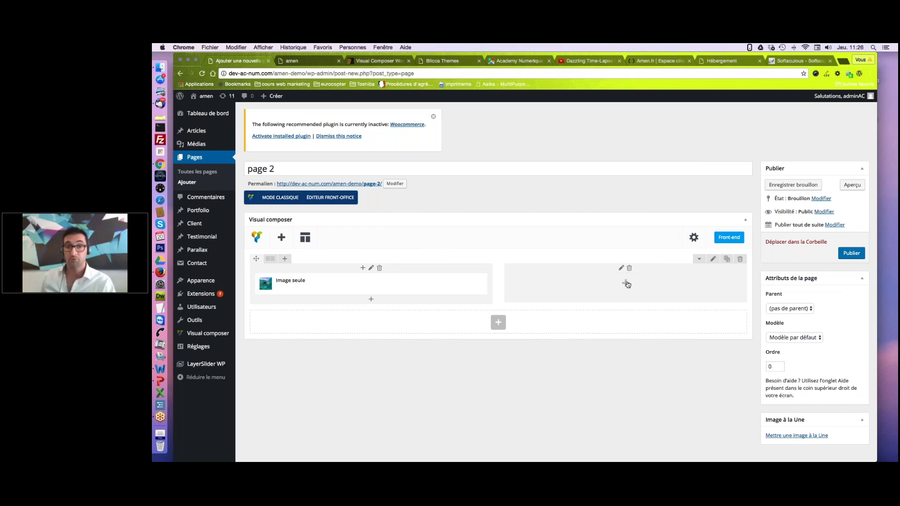
left_click(626, 283)
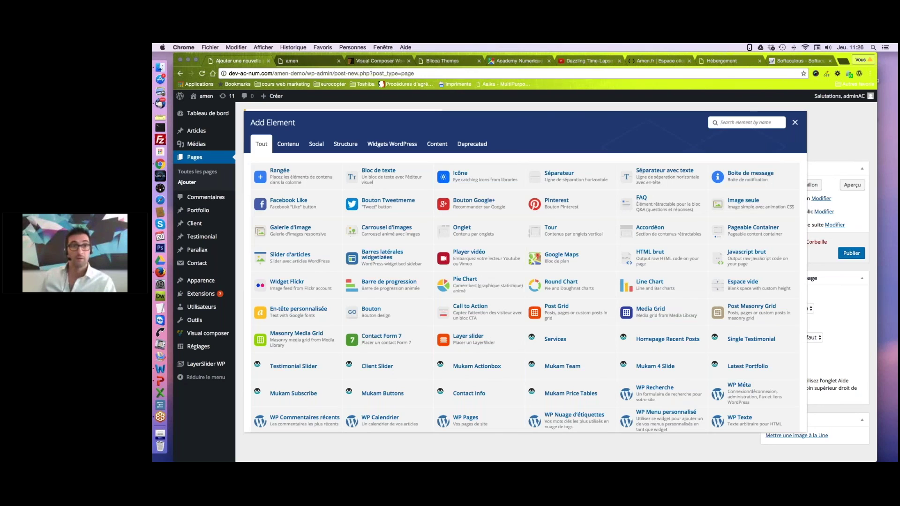
Put a Bloc de texte in the right column, repeat the sample sentence, and bold its ending.
left_click(378, 170)
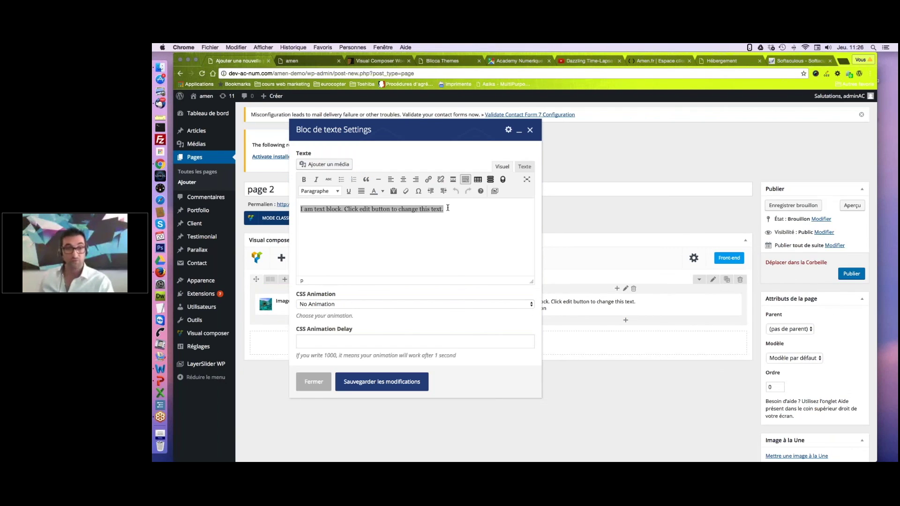
left_click(448, 207)
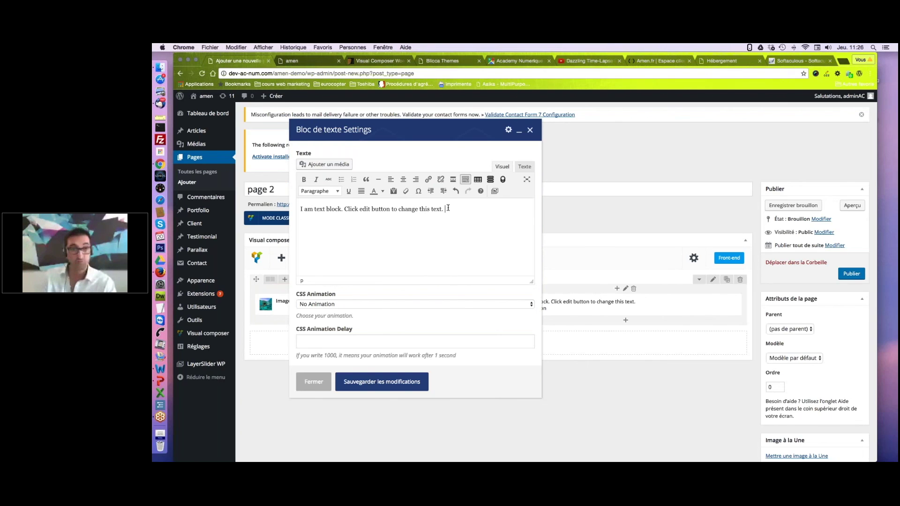
key("super+a")
key("super+v")
key("super+v")
key("super+v")
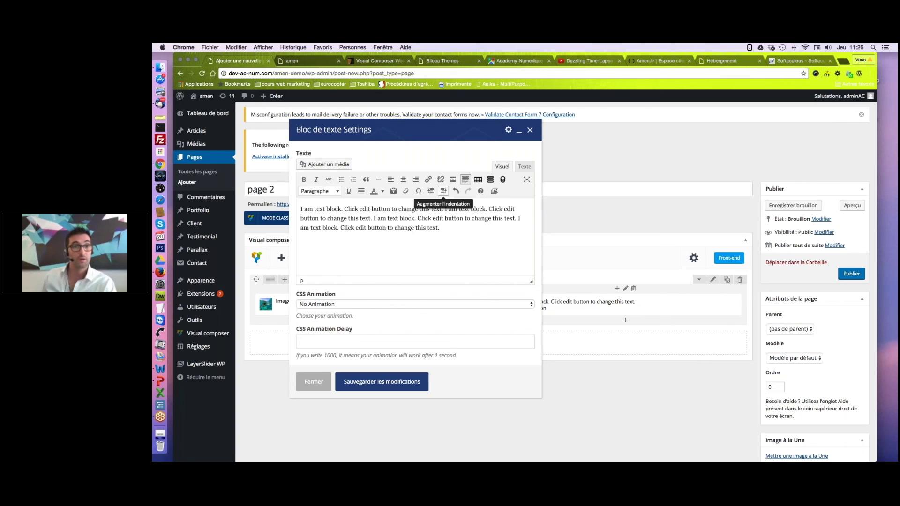
left_click_drag(444, 228, 420, 221)
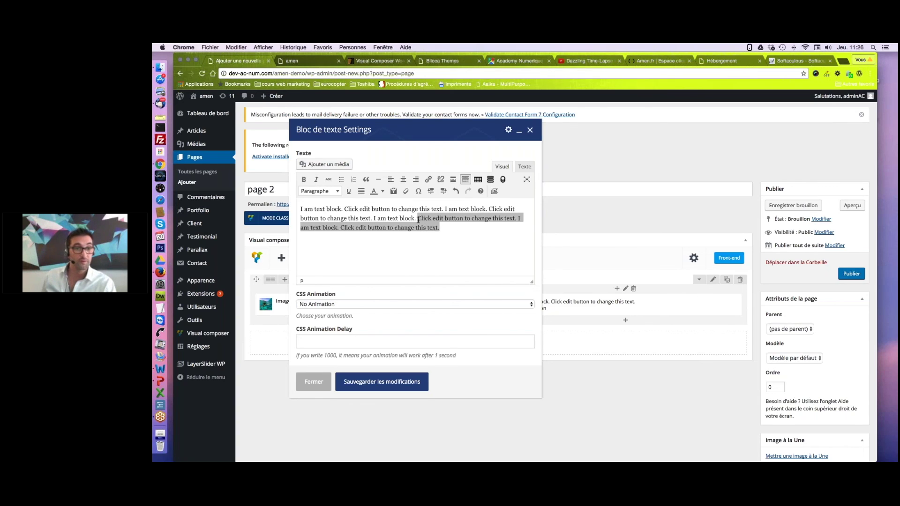
left_click(304, 179)
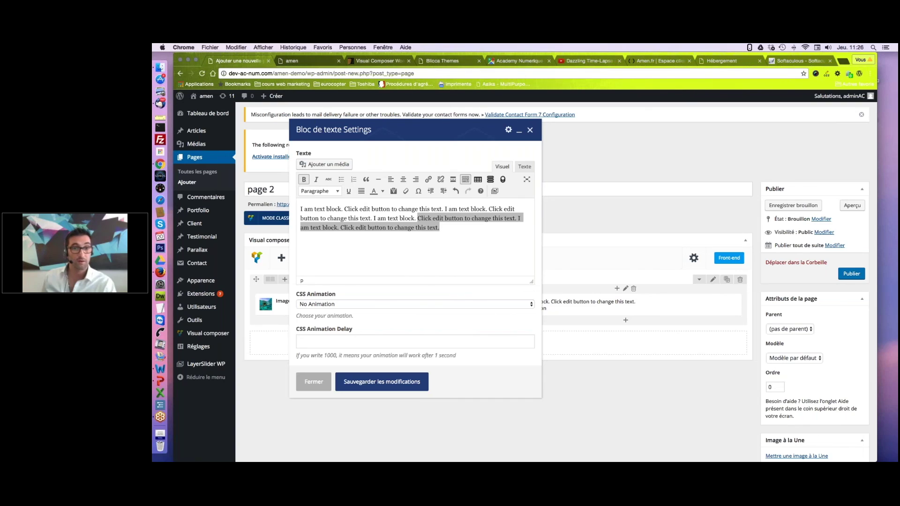
left_click(476, 255)
left_click(401, 382)
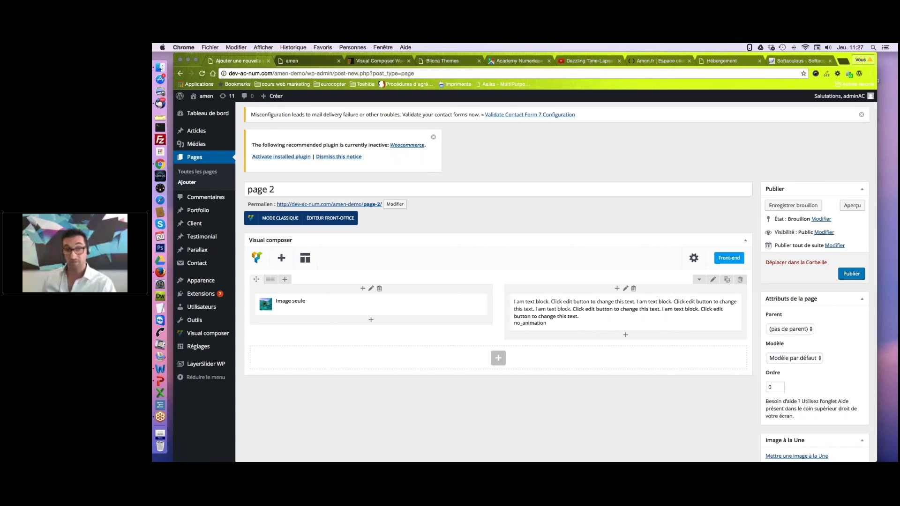
Publish 'page 2' from the Publier box.
left_click(856, 279)
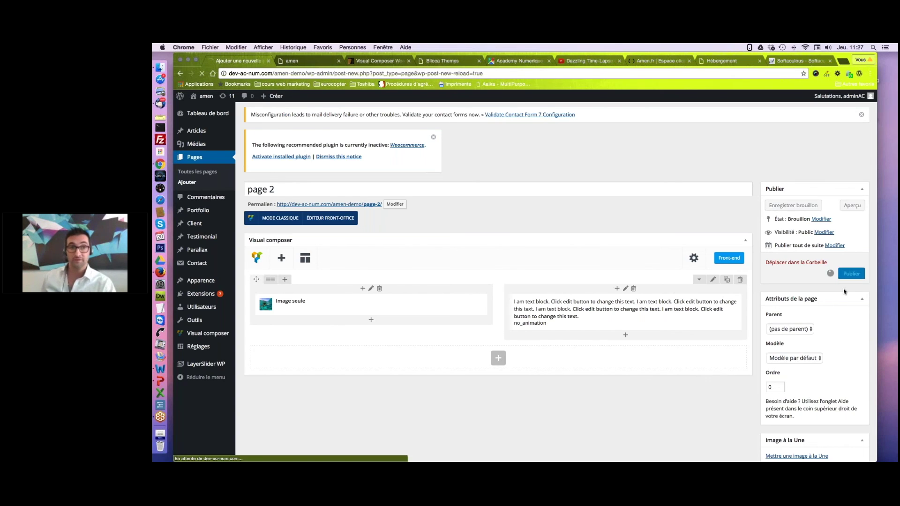
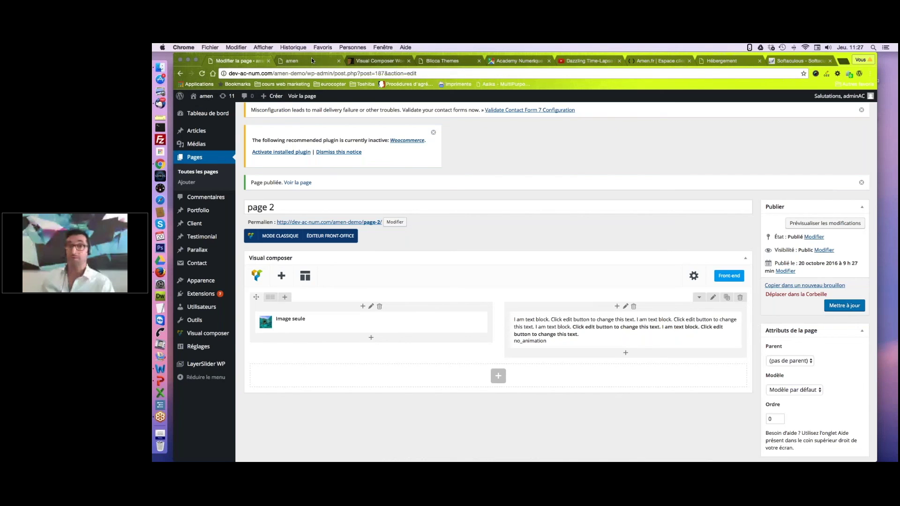
Add 'page 2' to the principal menu from Apparence > Menus.
left_click(311, 58)
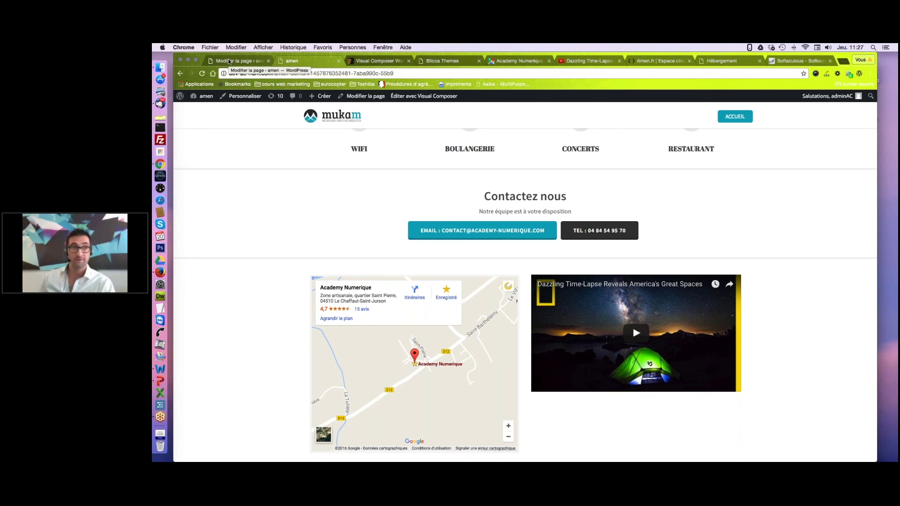
left_click(229, 61)
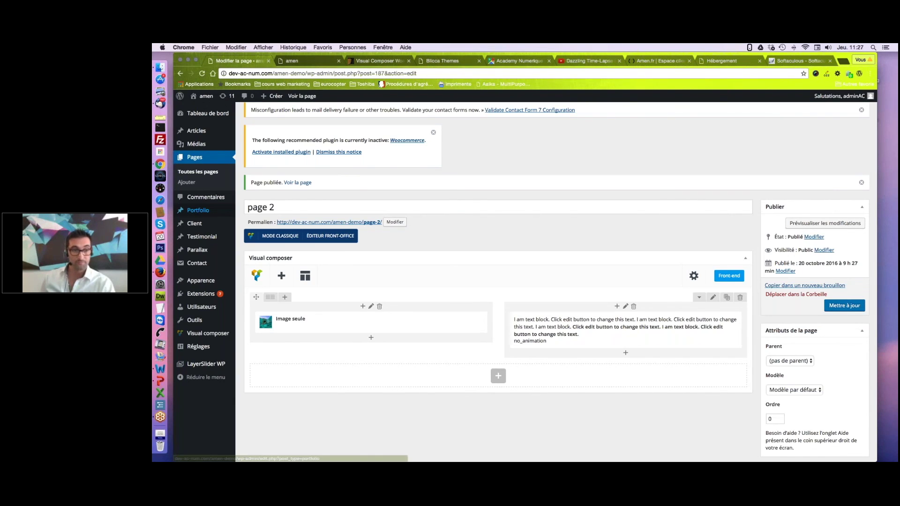
mouse_move(201, 281)
left_click(250, 314)
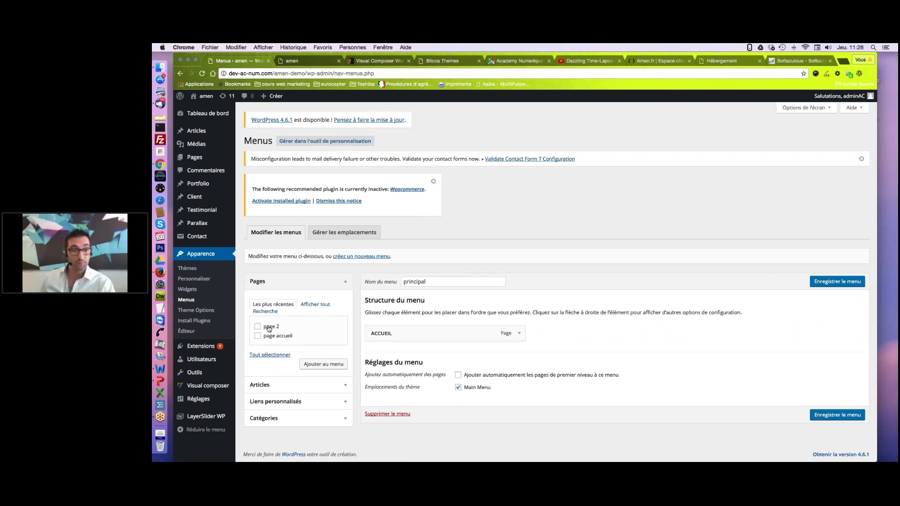
left_click(258, 327)
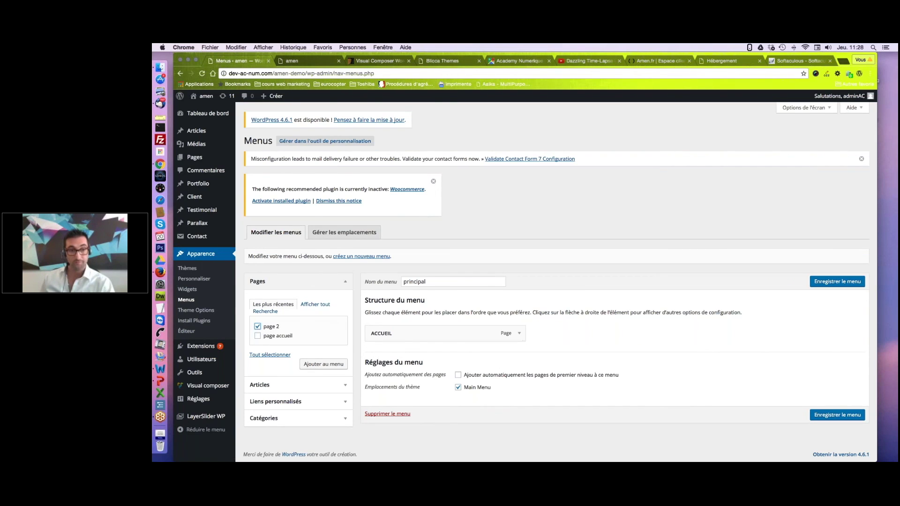
left_click(330, 369)
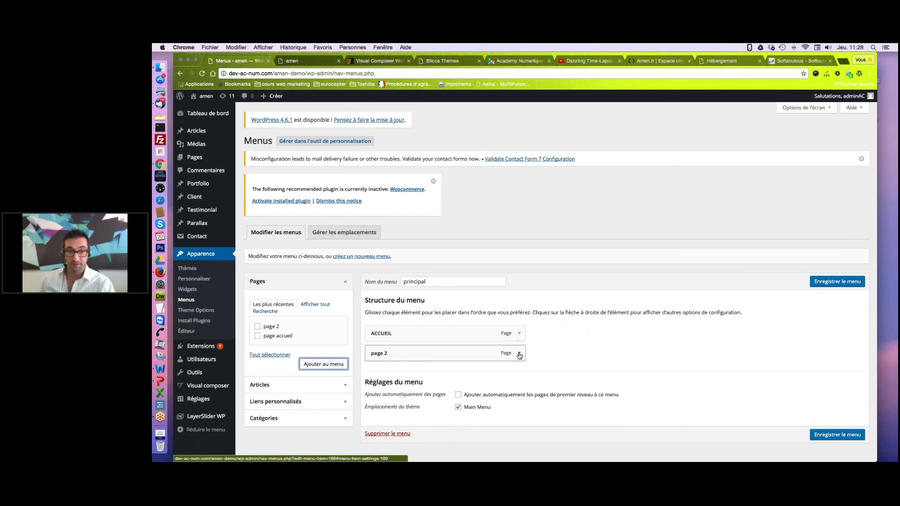
Set the item's navigation title to PAGE 2 and save the menu.
left_click(519, 354)
left_click_drag(429, 377, 370, 378)
type("PAGE 2")
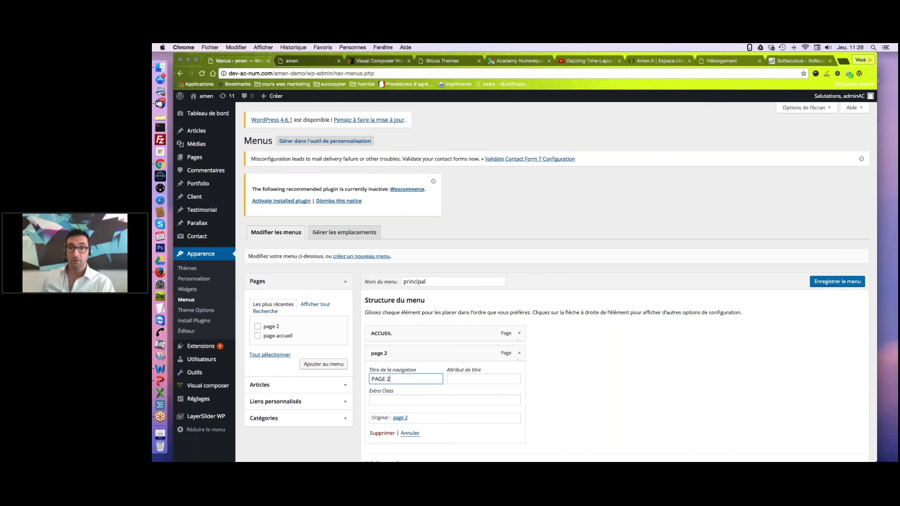
scroll(556, 281, "down", 2)
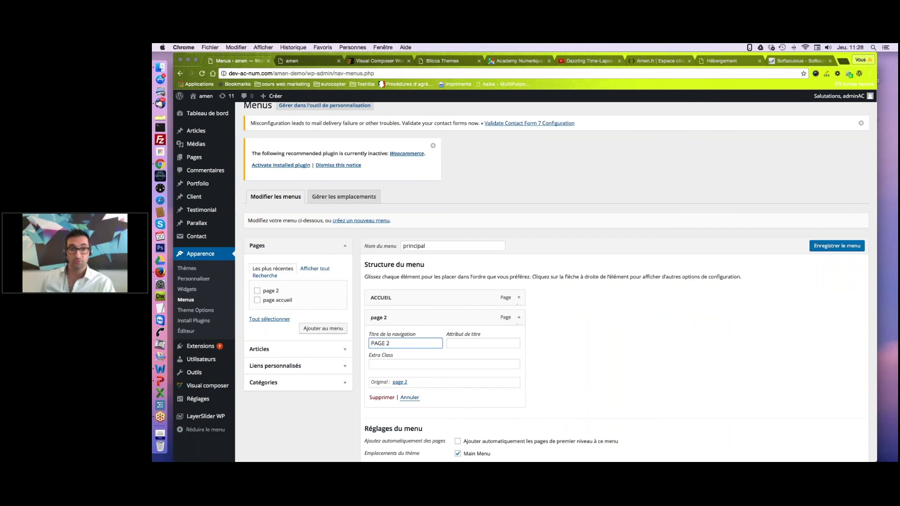
left_click(828, 246)
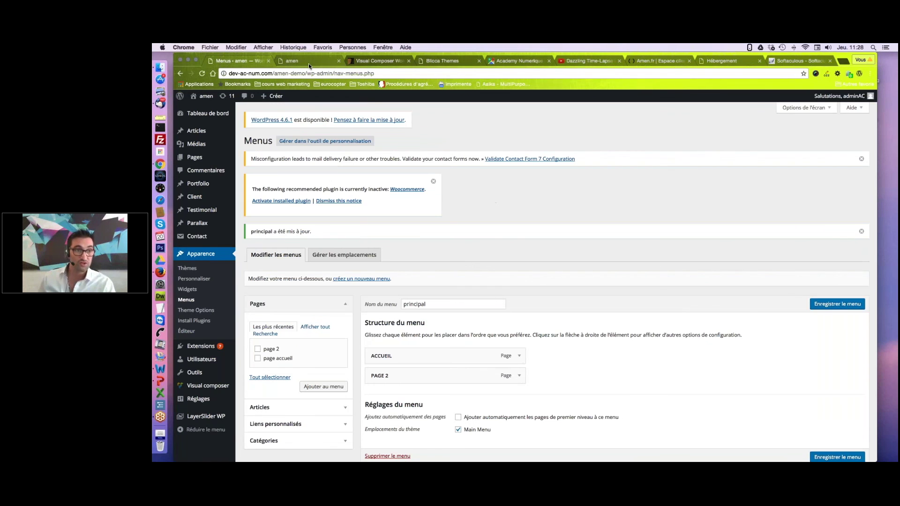
On the reloaded live site, check that PAGE 2 opens page 2 and ACCUEIL returns home.
left_click(308, 62)
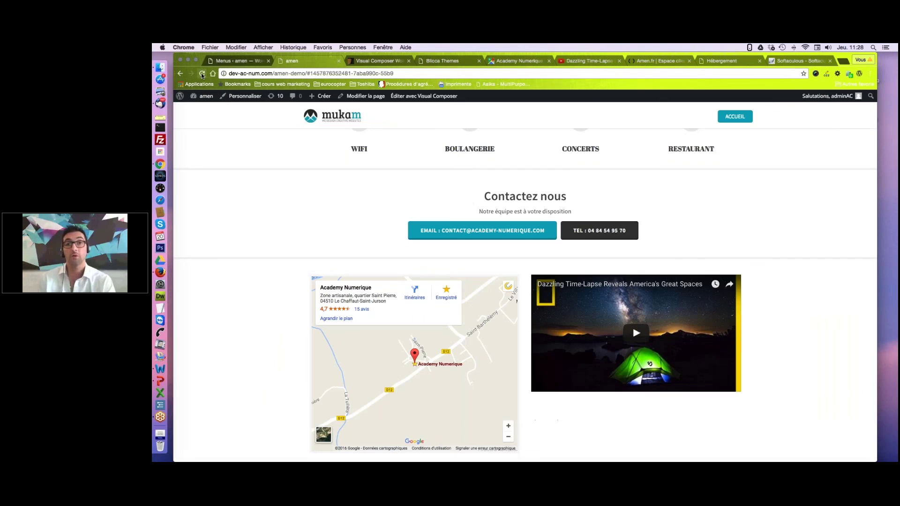
left_click(203, 74)
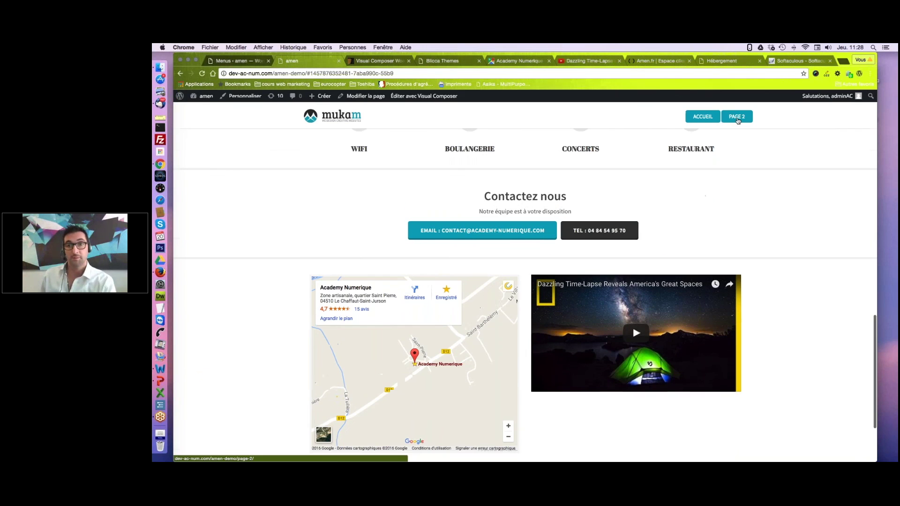
left_click(736, 117)
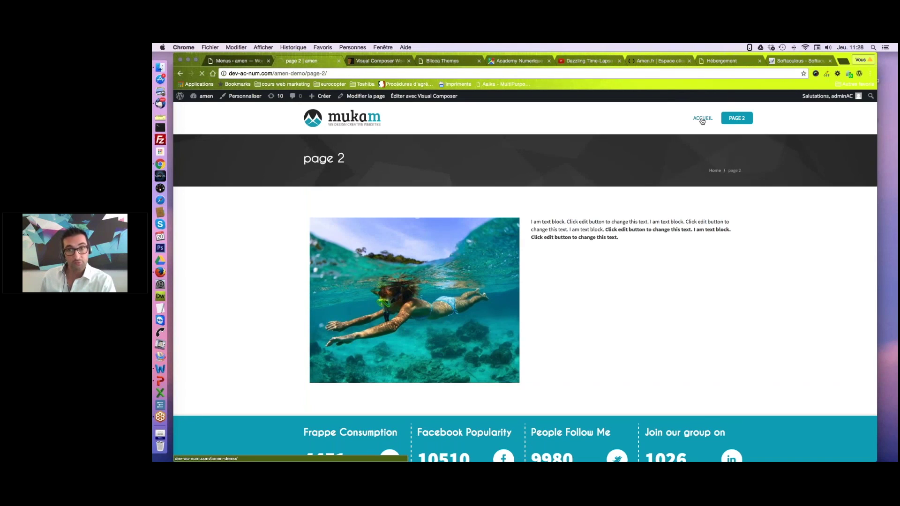
left_click(702, 120)
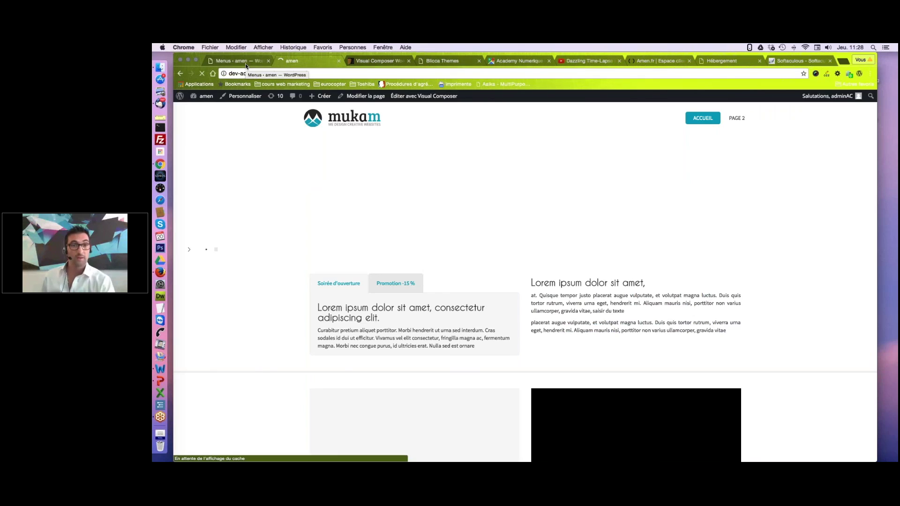
left_click(246, 64)
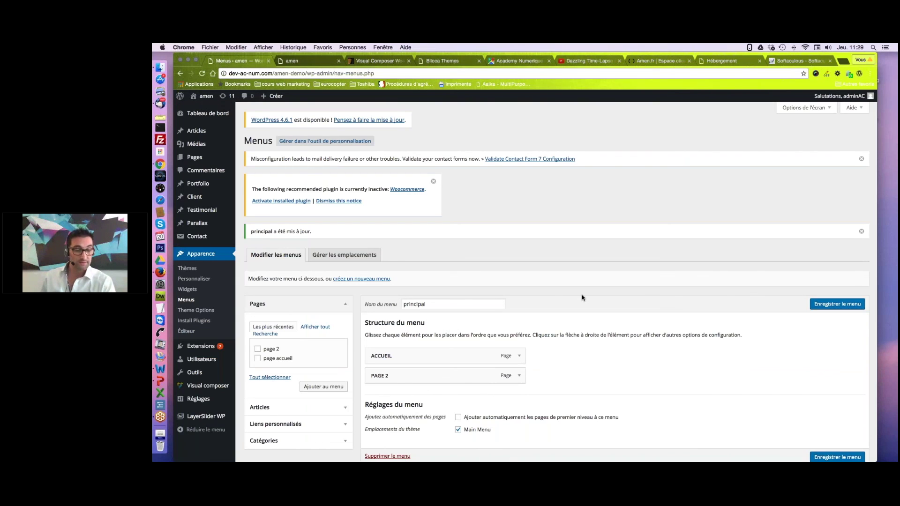
Nest PAGE 2 under ACCUEIL, save the menu, and view the dropdown on the reloaded site.
scroll(583, 298, "down", 1)
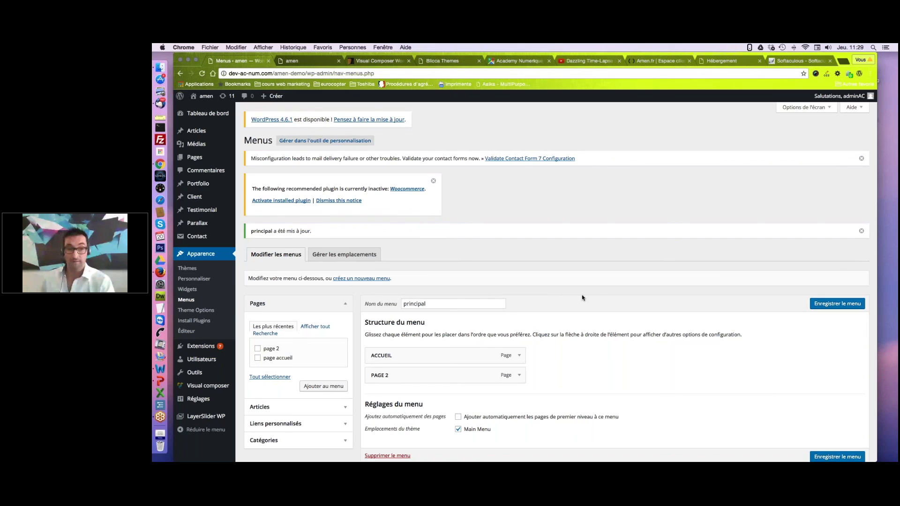
scroll(583, 298, "down", 1)
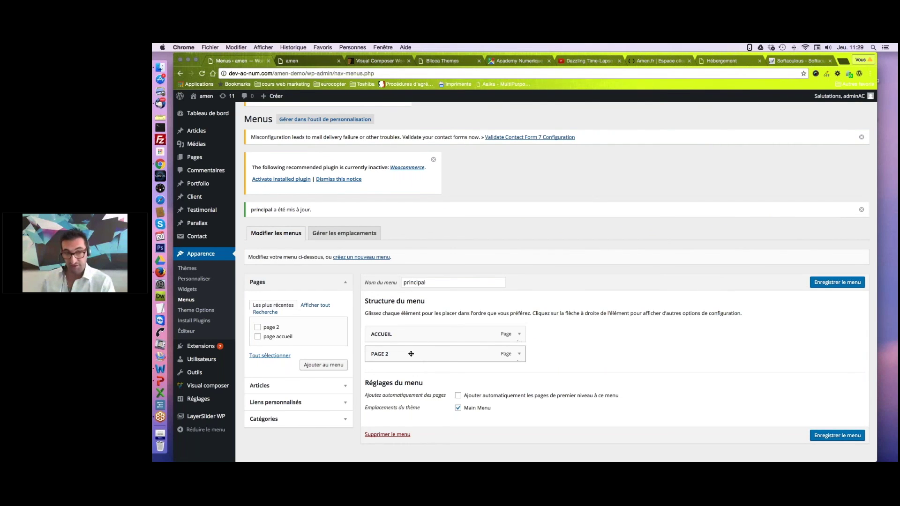
left_click_drag(411, 354, 427, 358)
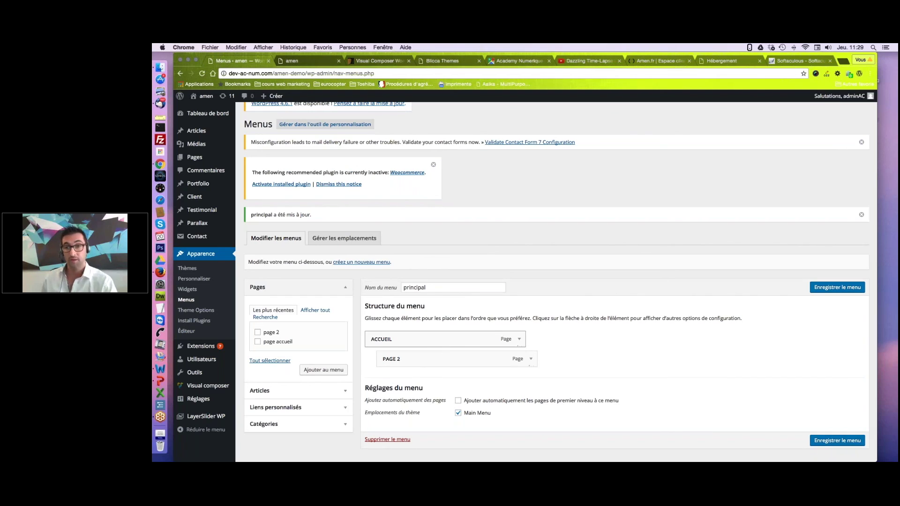
left_click(821, 290)
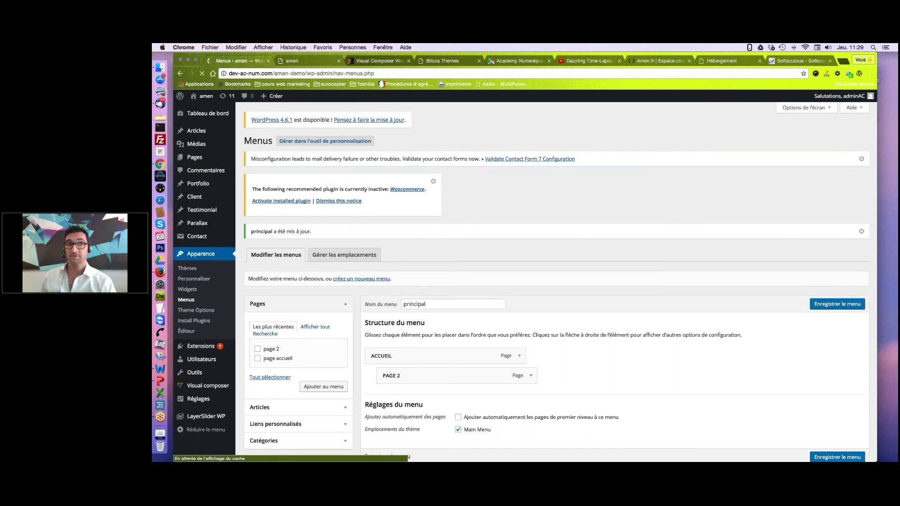
key("ctrl+Tab")
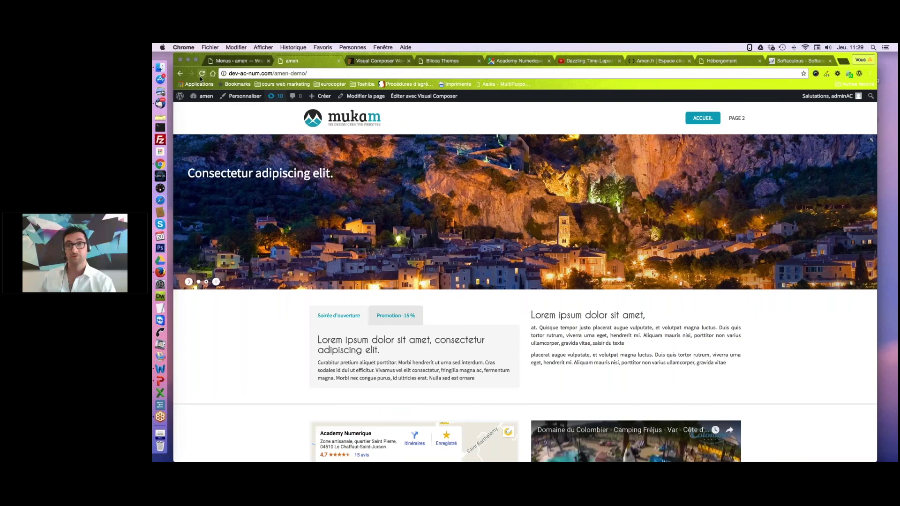
left_click(201, 73)
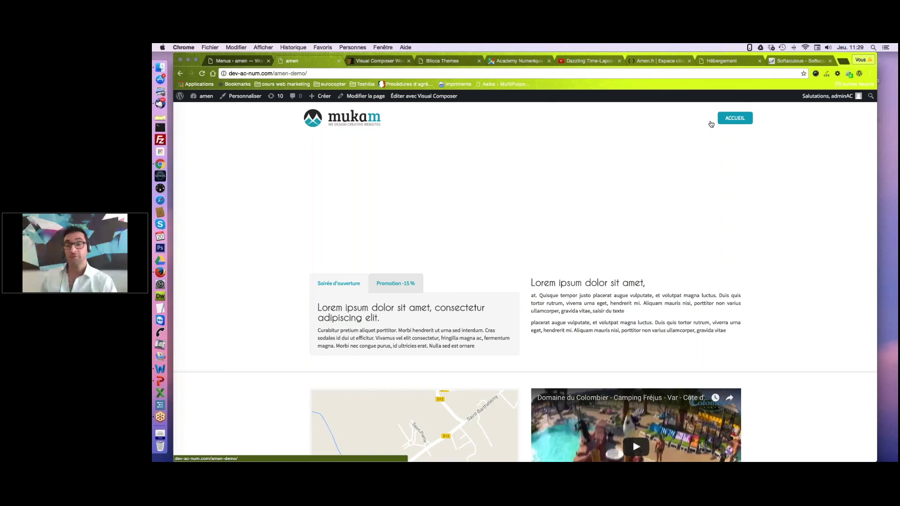
mouse_move(731, 120)
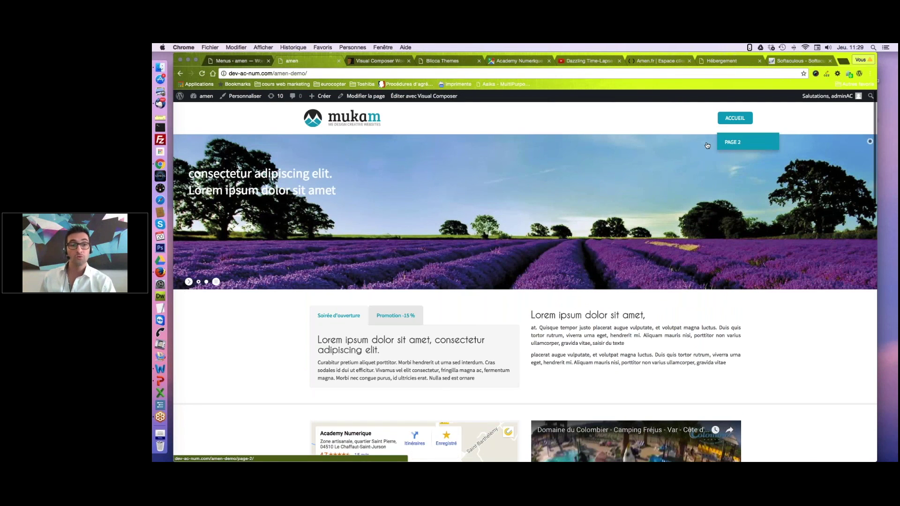
Move PAGE 2 back to a top-level item below ACCUEIL.
key("super+alt+Left")
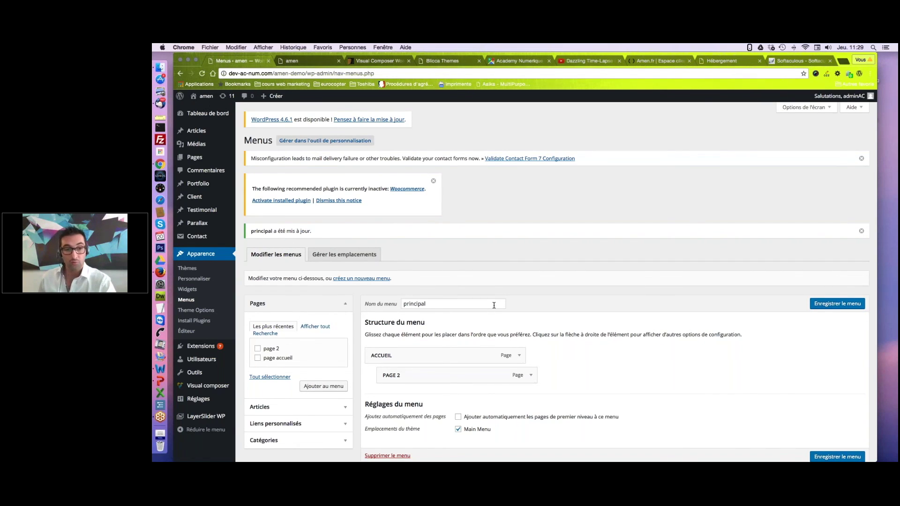
scroll(494, 306, "down", 2)
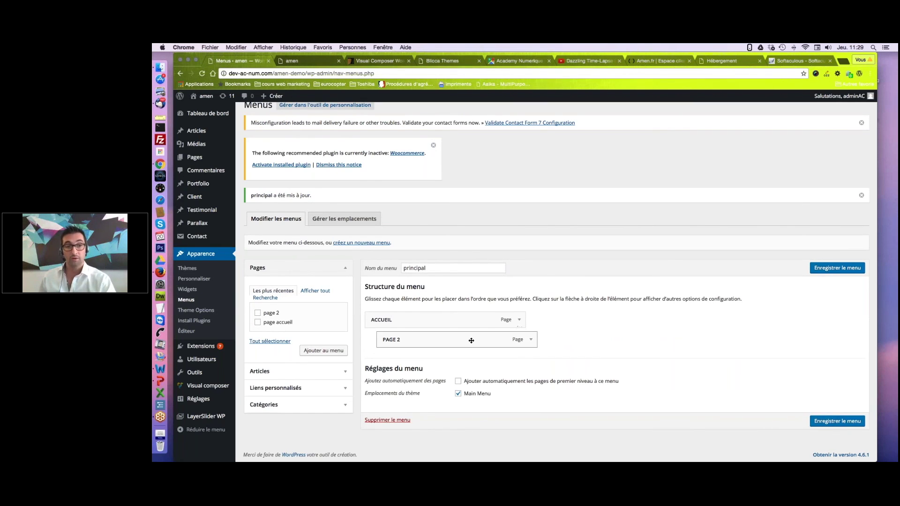
left_click_drag(471, 340, 460, 357)
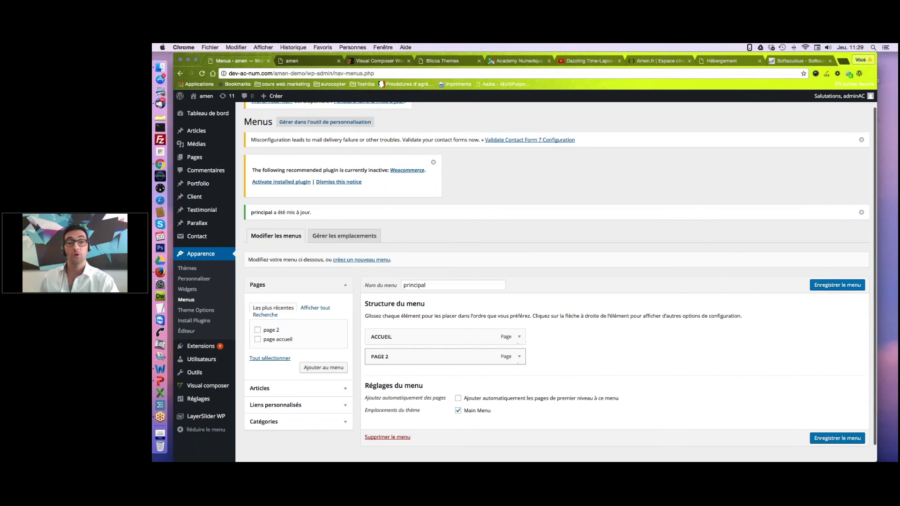
left_click_drag(430, 355, 436, 360)
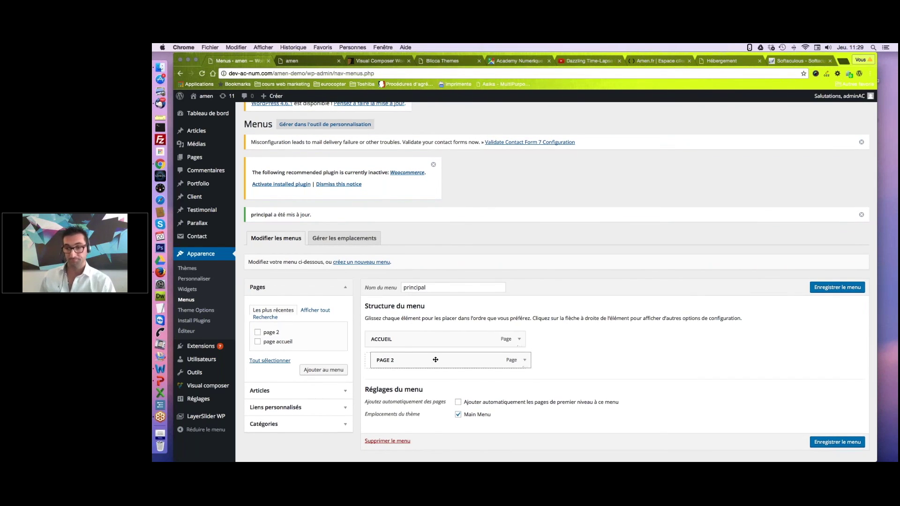
left_click_drag(435, 359, 437, 360)
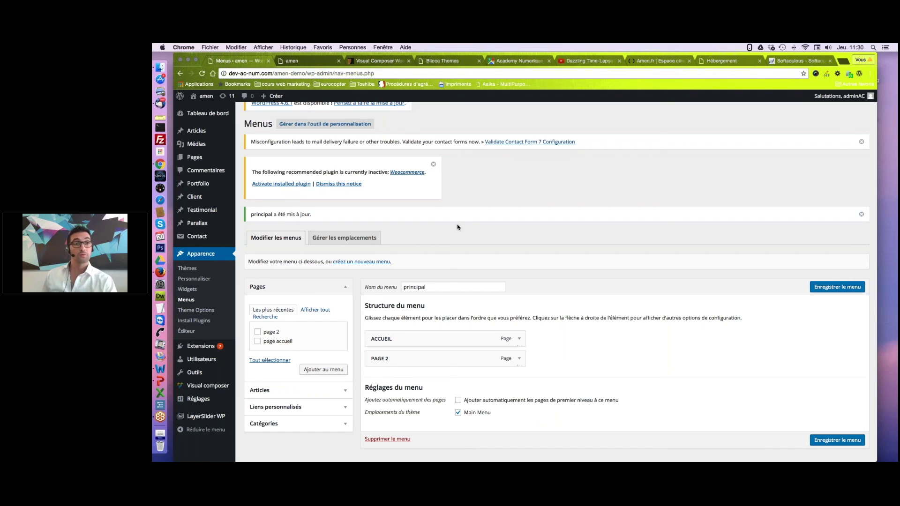
key("ctrl+Right")
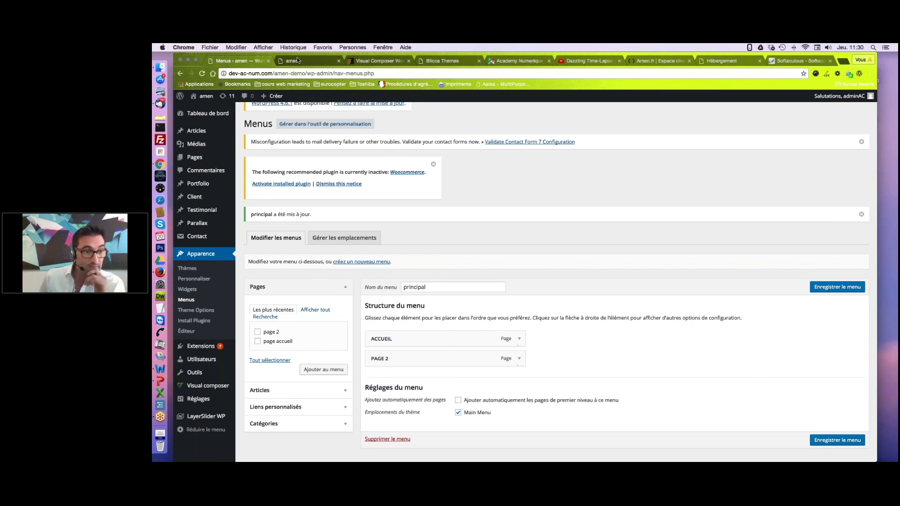
Save the principal menu changes, then start the Logo Upload in Theme Options.
left_click(297, 58)
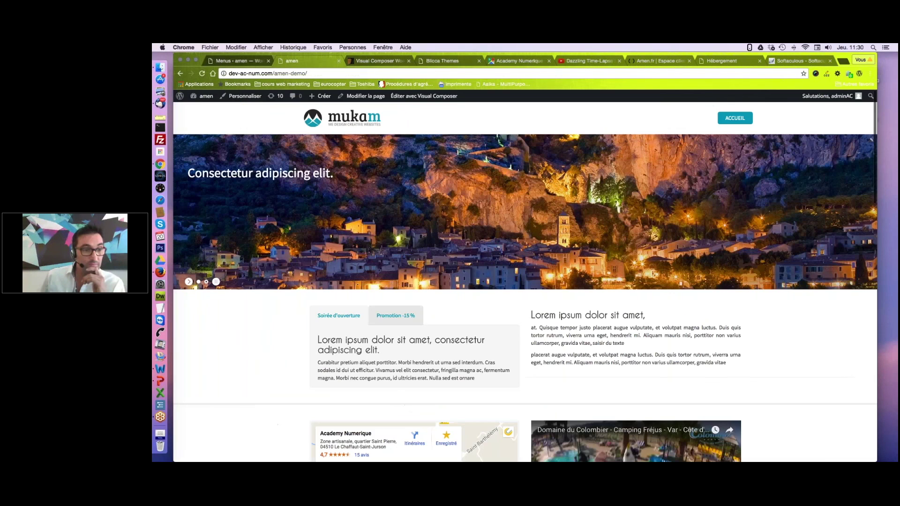
left_click(232, 61)
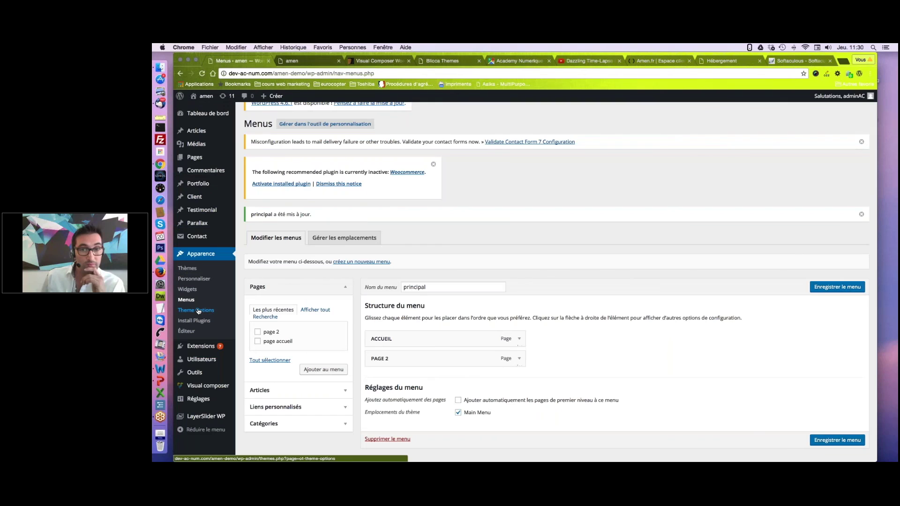
left_click(198, 312)
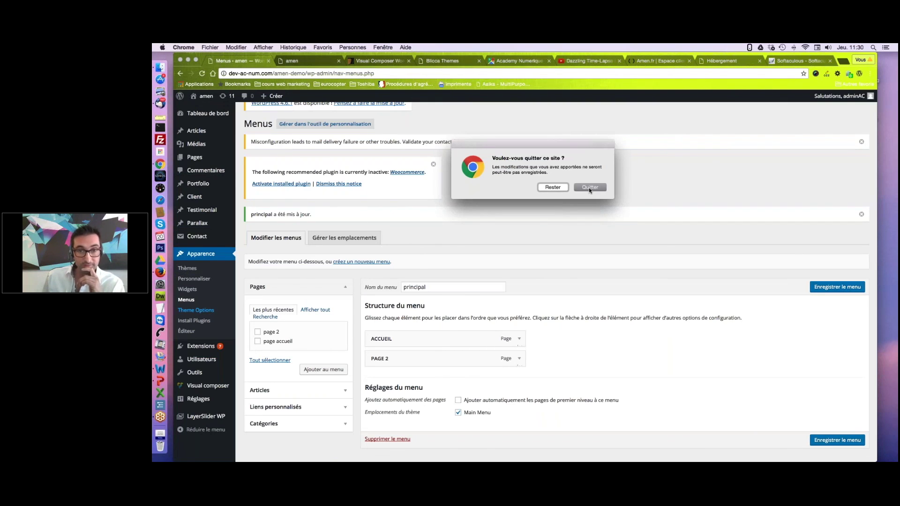
left_click(549, 188)
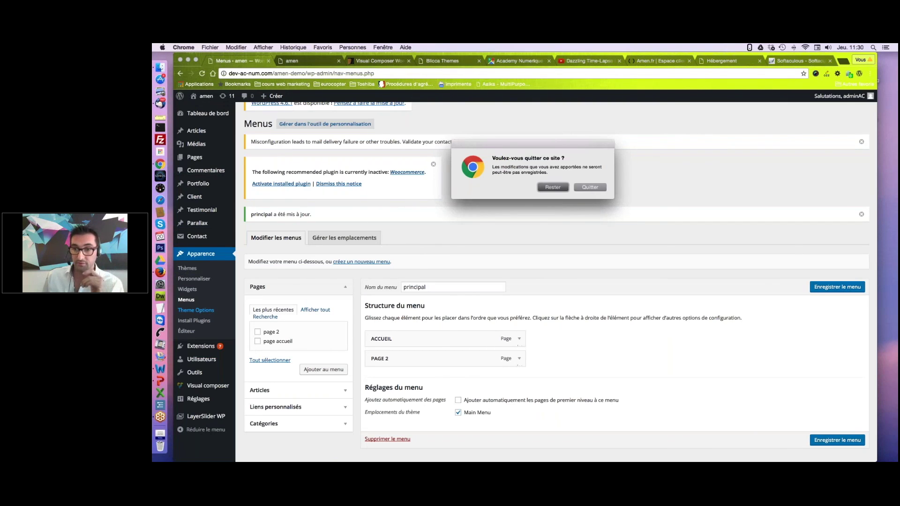
left_click(838, 287)
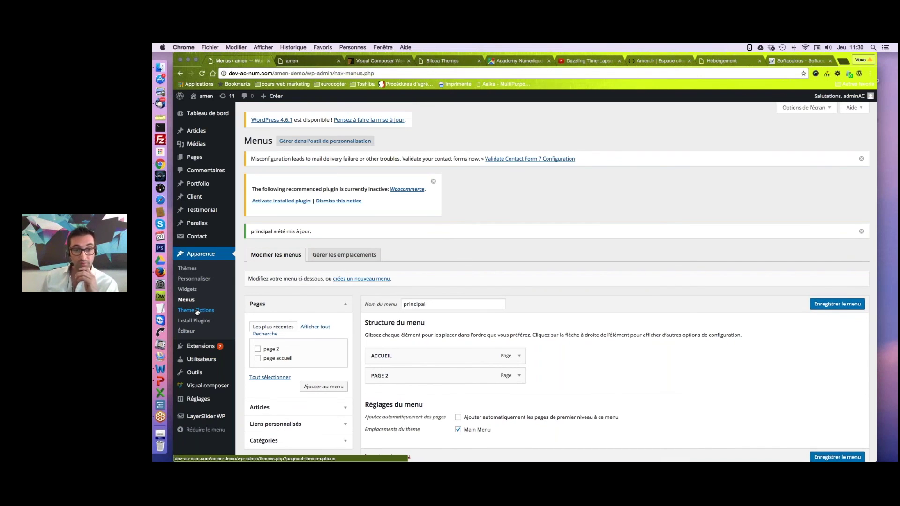
left_click(196, 311)
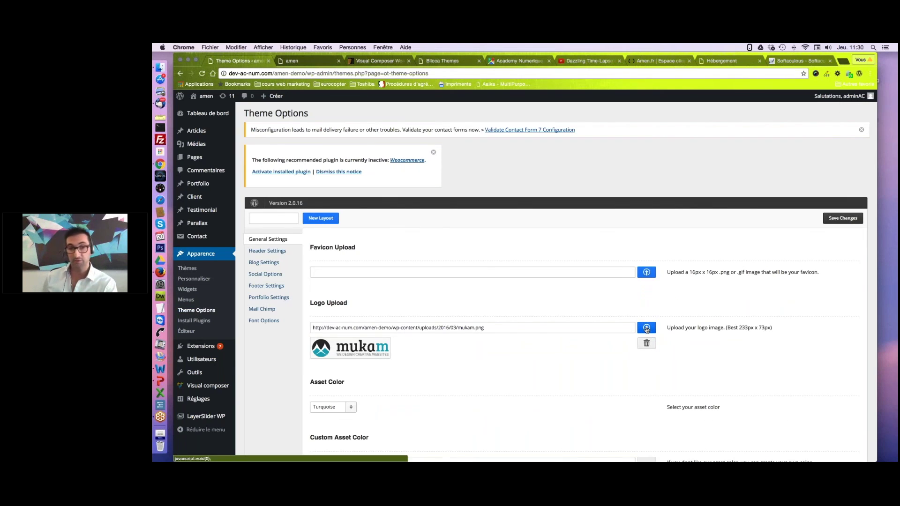
left_click(647, 329)
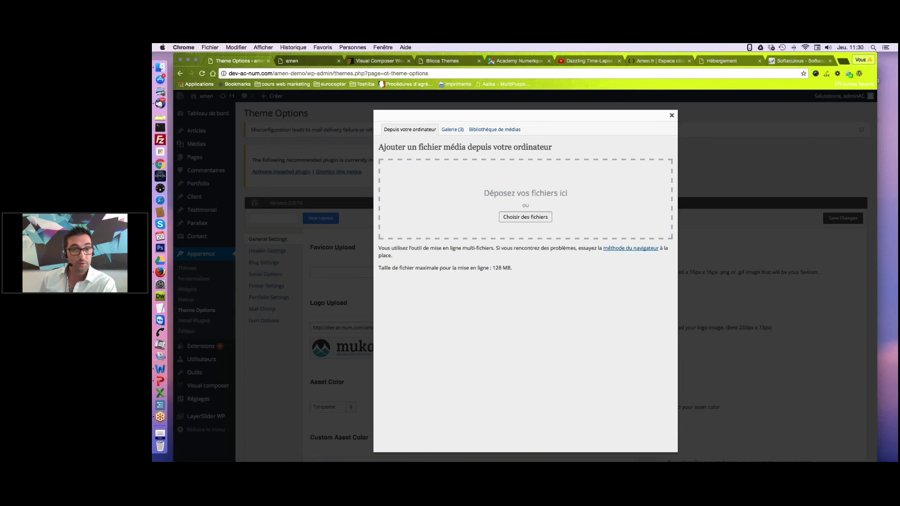
Upload logo-type.jpg and send it to OptionTree as the site logo.
left_click(525, 217)
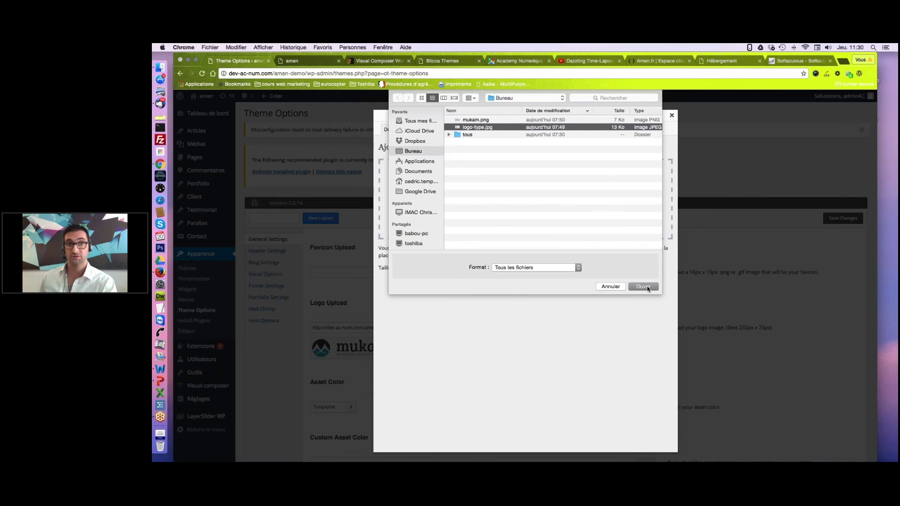
left_click(647, 287)
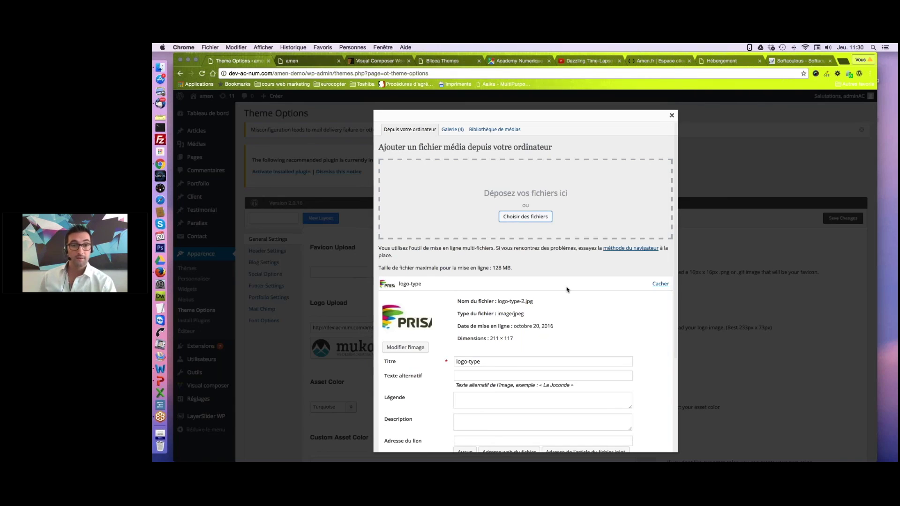
scroll(566, 290, "down", 2)
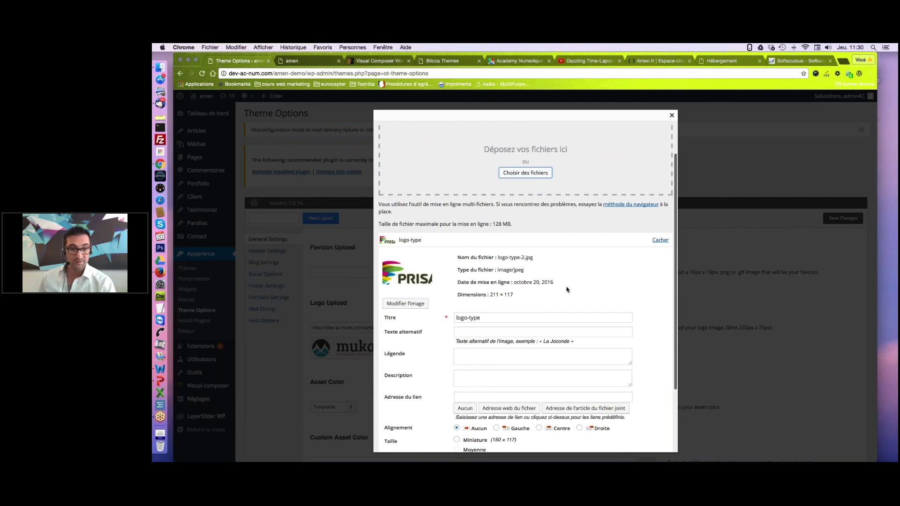
scroll(566, 289, "down", 4)
left_click(485, 411)
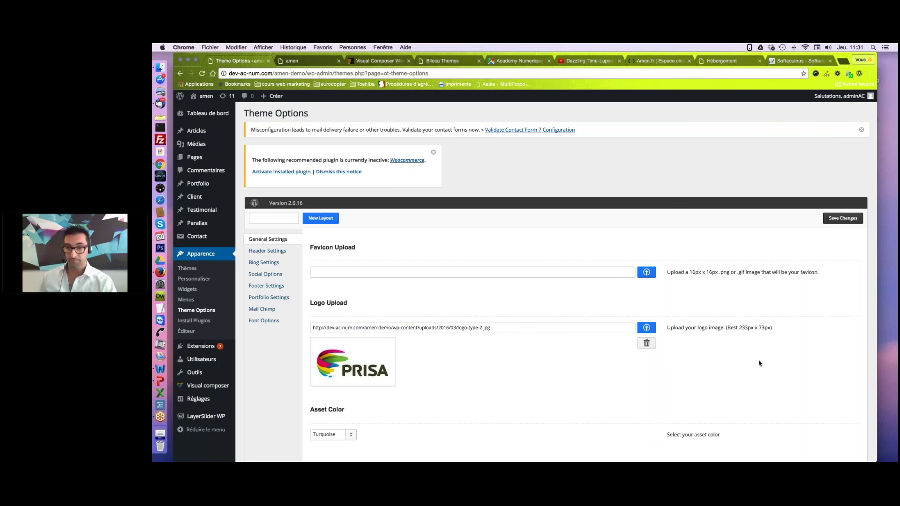
Save the theme options and confirm the PRISA logo on the live site.
scroll(765, 375, "down", 15)
scroll(770, 391, "down", 1)
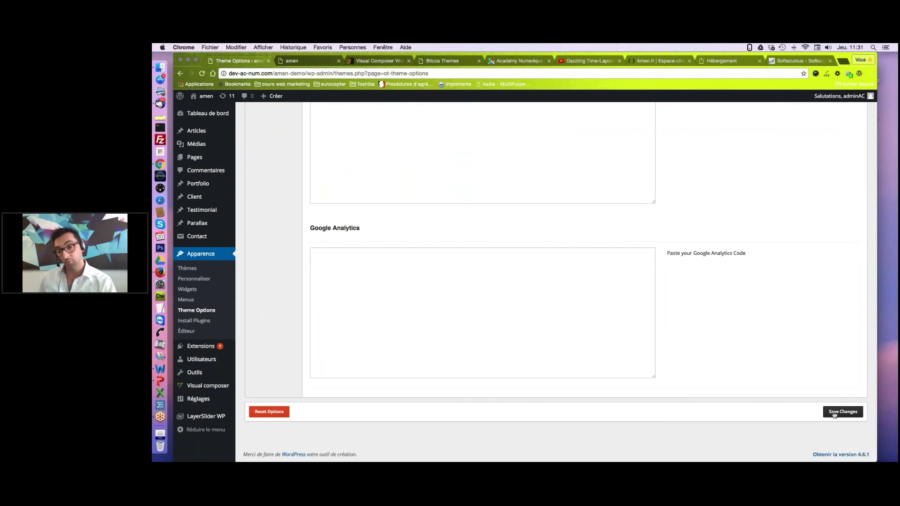
left_click(834, 412)
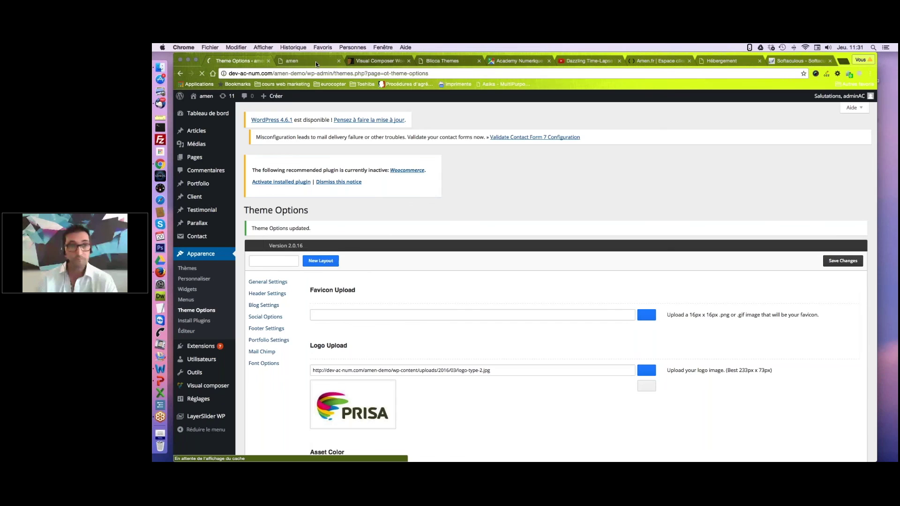
left_click(317, 61)
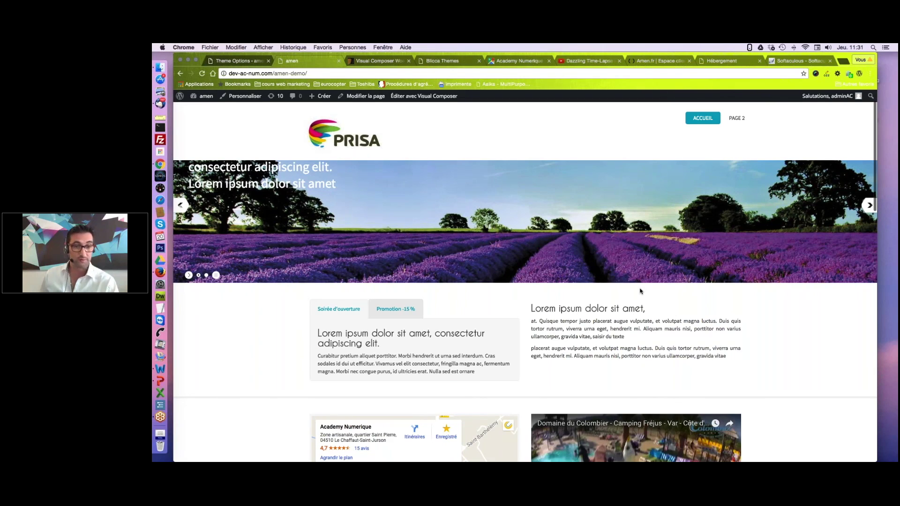
key("ctrl+shift+Tab")
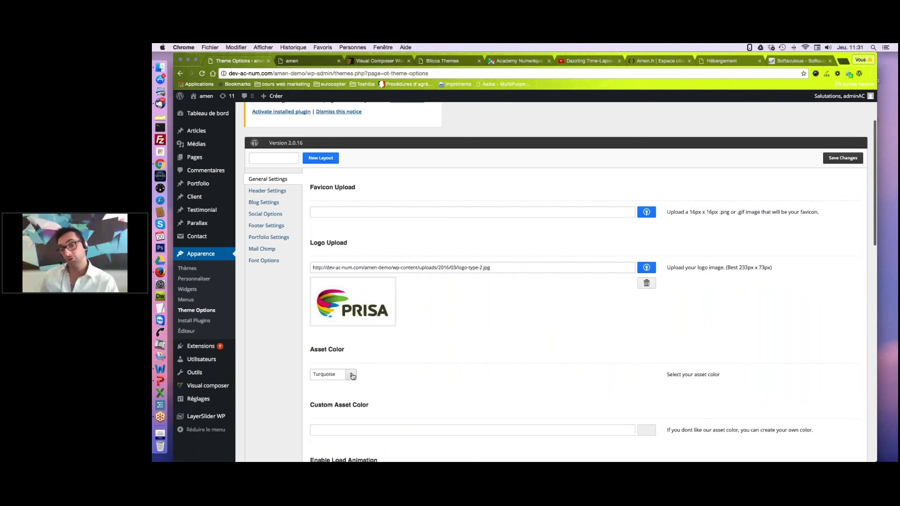
Set Asset Color to Green, save, and close the custom colour picker unused.
scroll(352, 377, "down", 3)
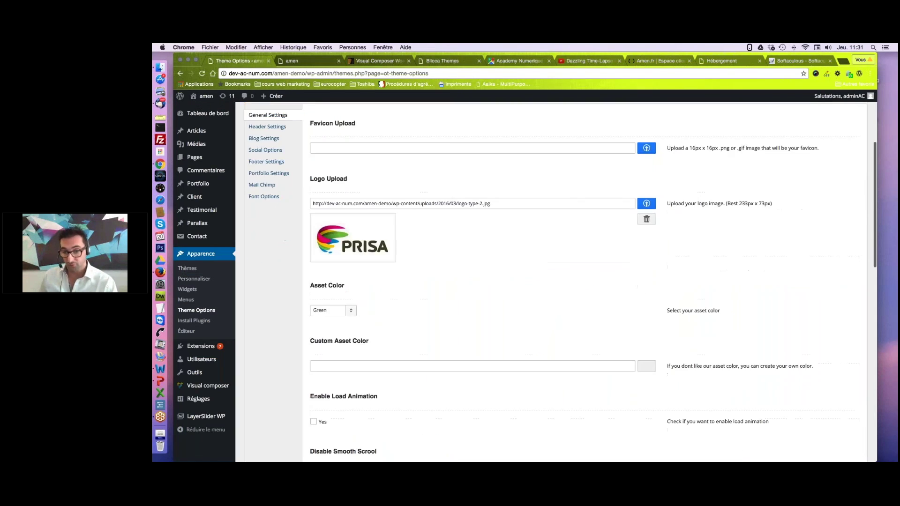
scroll(556, 281, "down", 15)
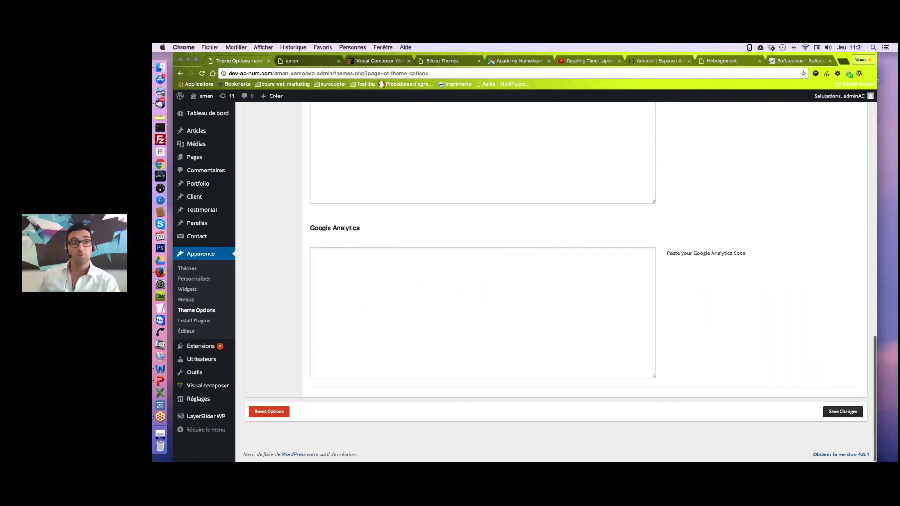
key("super+r")
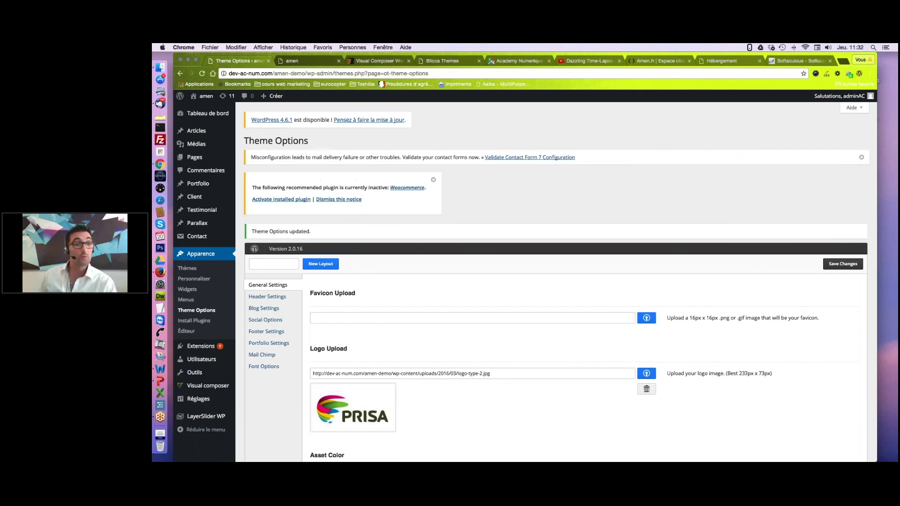
scroll(657, 347, "down", 5)
left_click(650, 342)
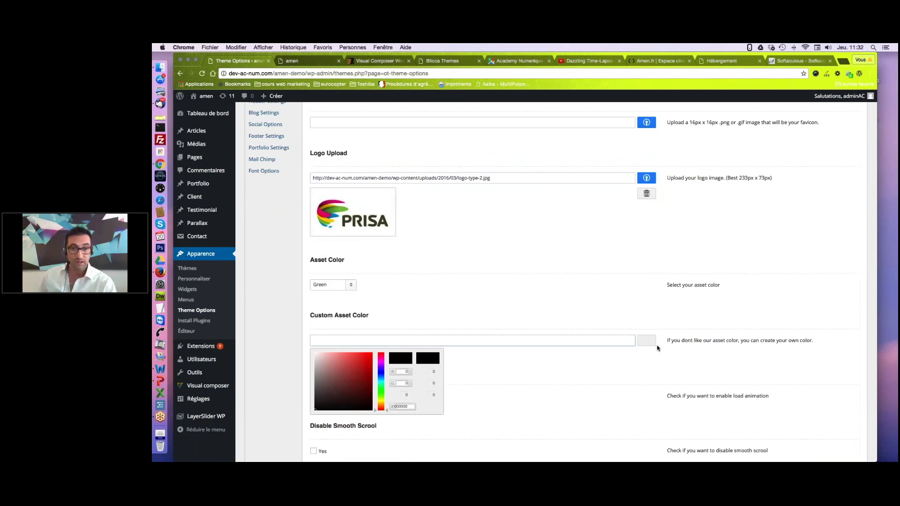
key("Escape")
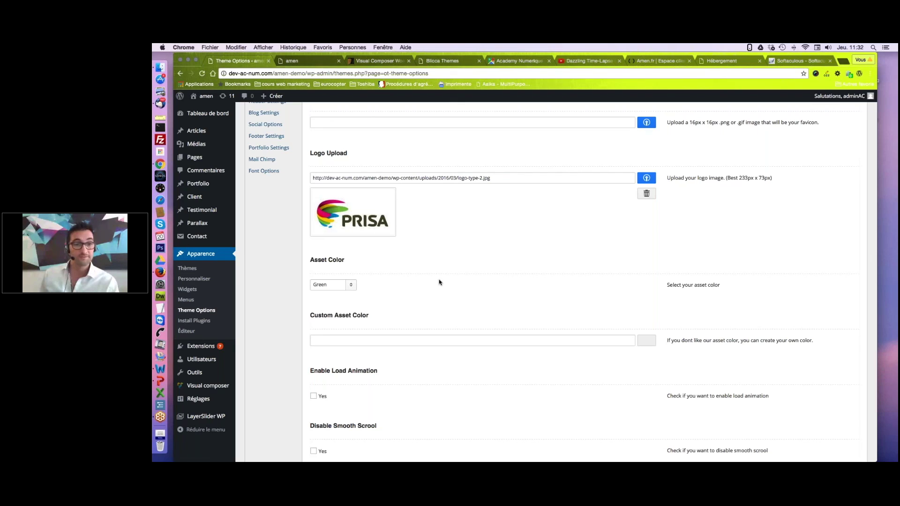
scroll(439, 283, "down", 1)
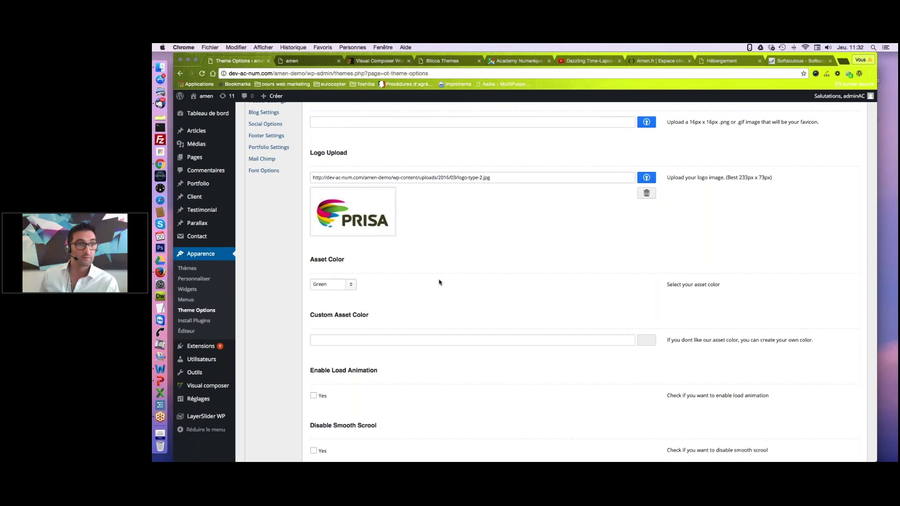
scroll(439, 283, "up", 1)
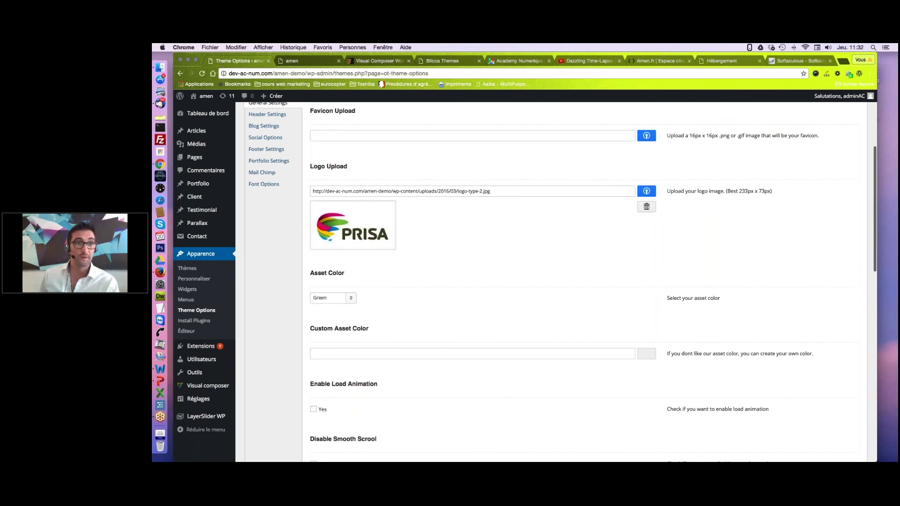
scroll(268, 124, "up", 2)
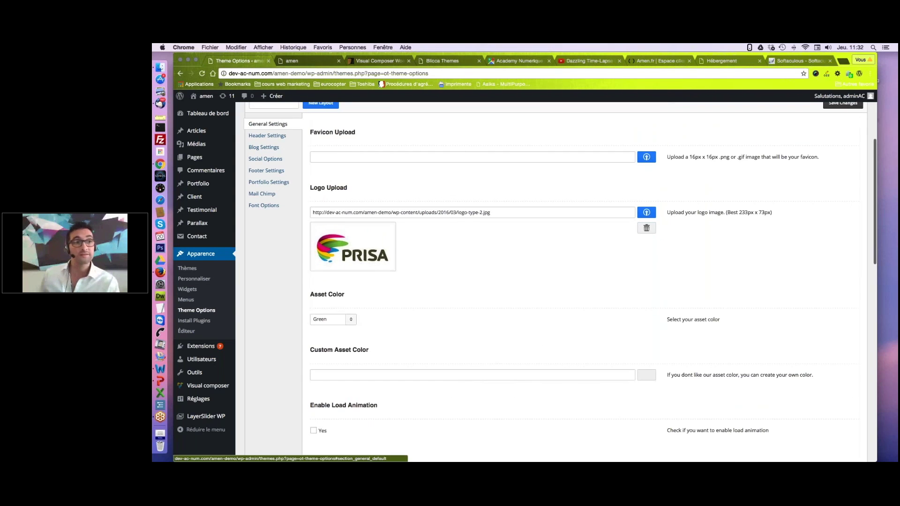
scroll(268, 123, "down", 1)
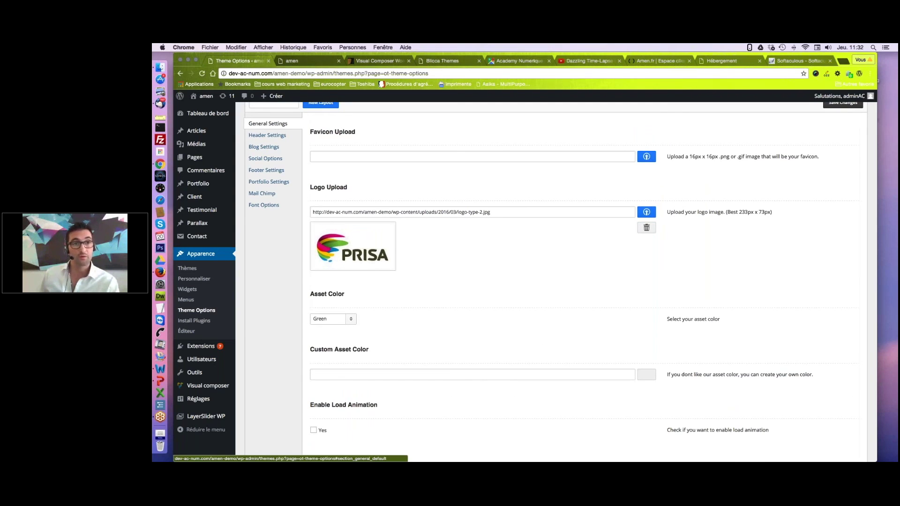
Enable the header top section with a phone number, e-mail and mini social widget, then save.
left_click(268, 135)
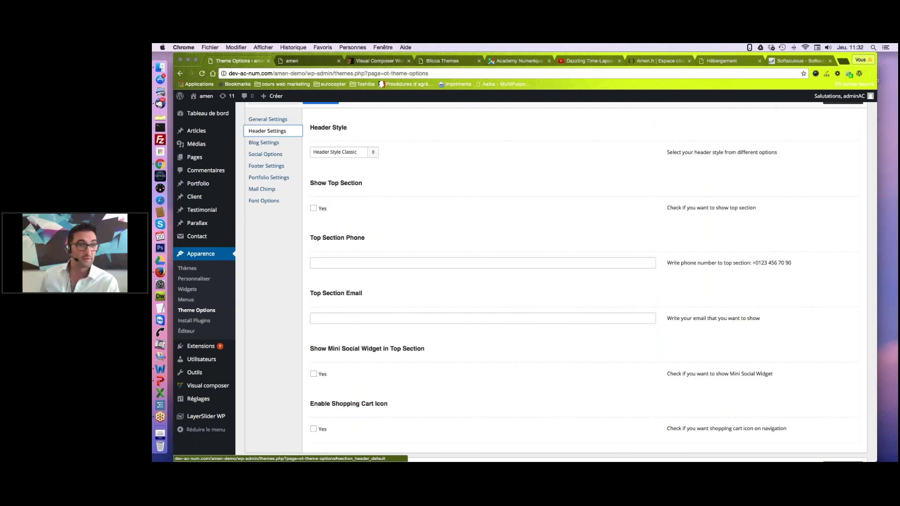
left_click(314, 209)
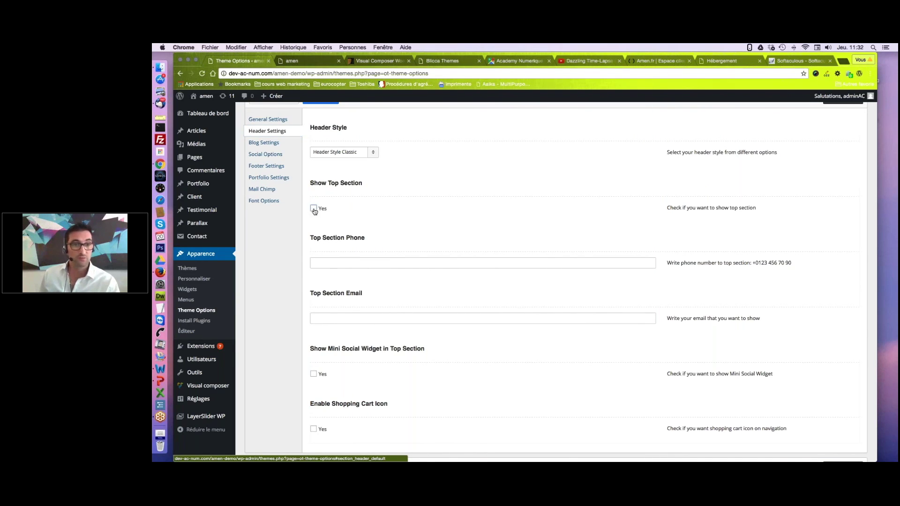
left_click(345, 274)
key("Tab")
type("email@gmail.com")
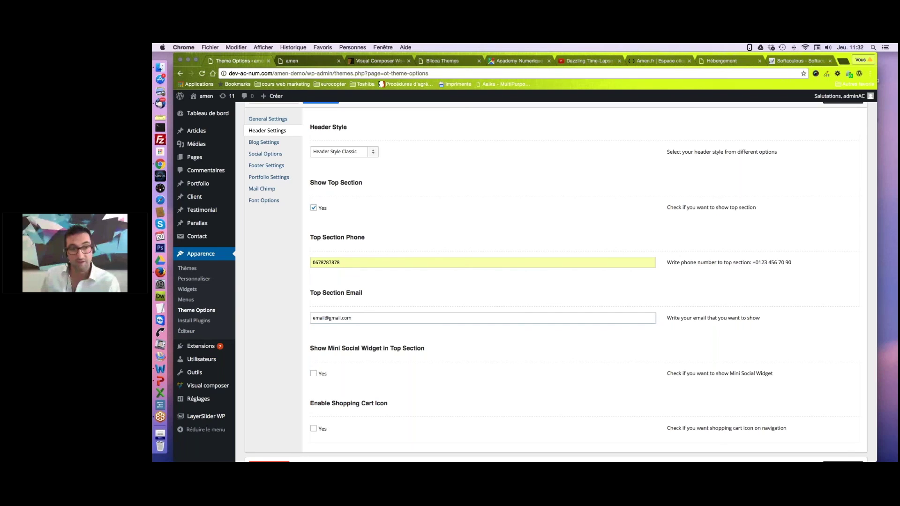
left_click(313, 374)
scroll(556, 281, "down", 2)
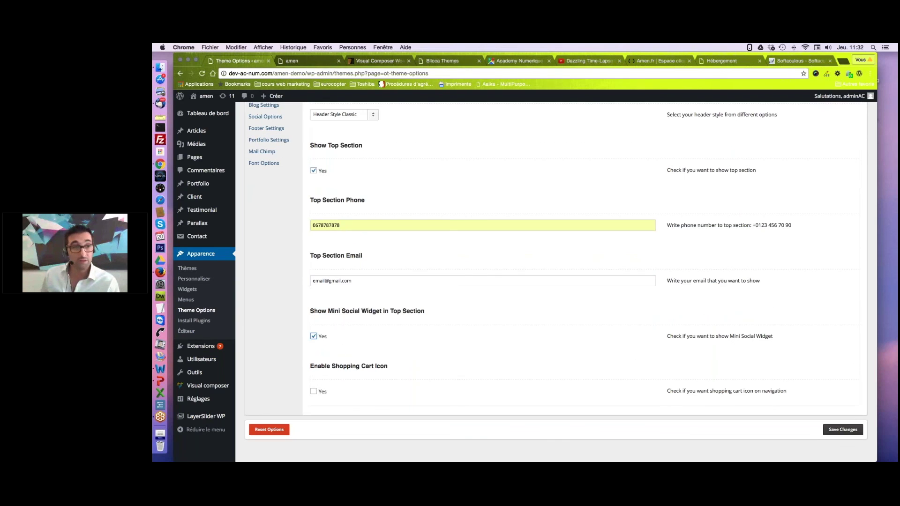
left_click(853, 430)
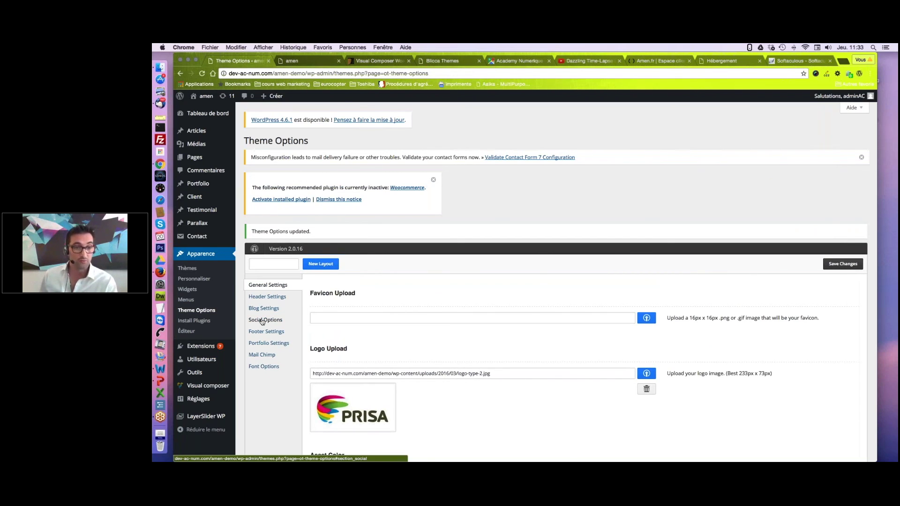
left_click(264, 321)
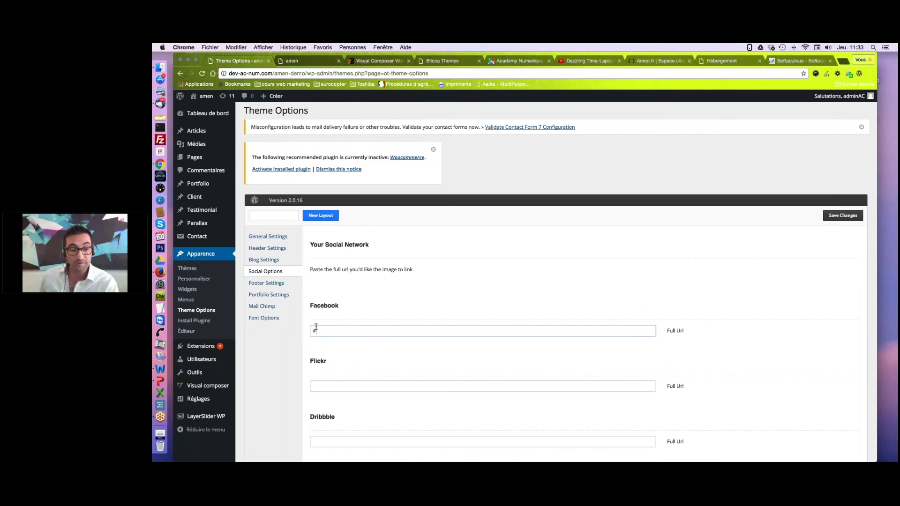
scroll(705, 334, "down", 1)
scroll(705, 334, "down", 7)
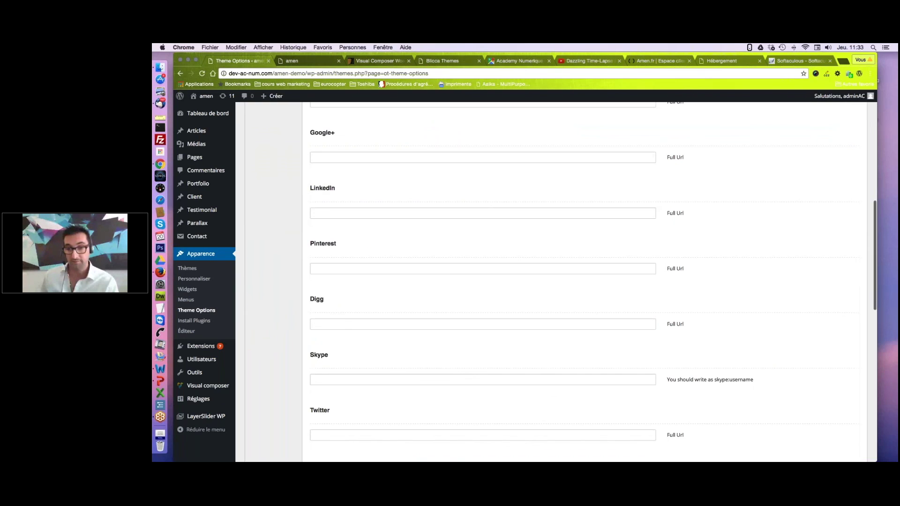
scroll(594, 277, "down", 7)
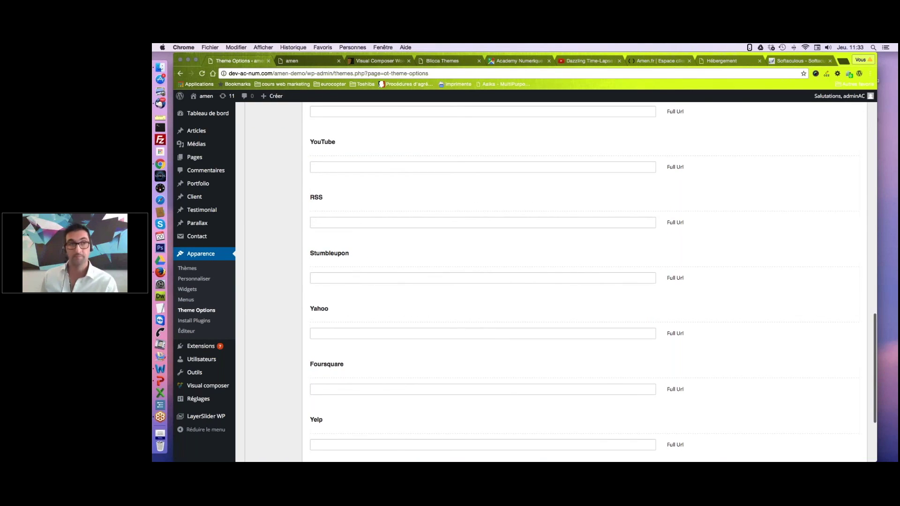
scroll(781, 402, "down", 3)
left_click(842, 411)
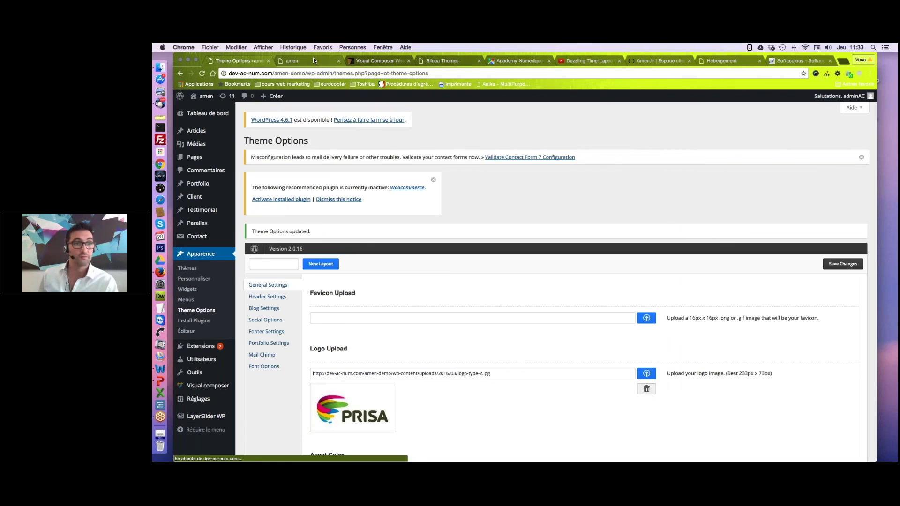
left_click(313, 59)
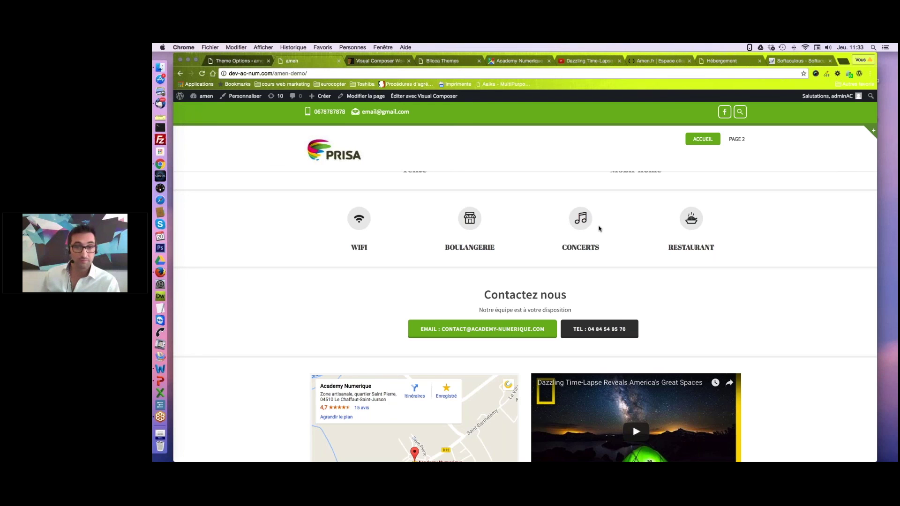
key("ctrl+Right")
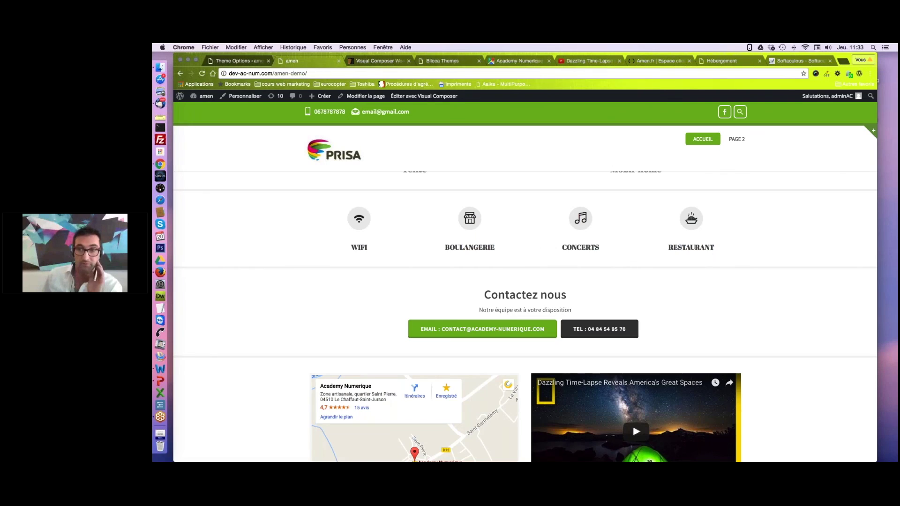
scroll(742, 306, "up", 3)
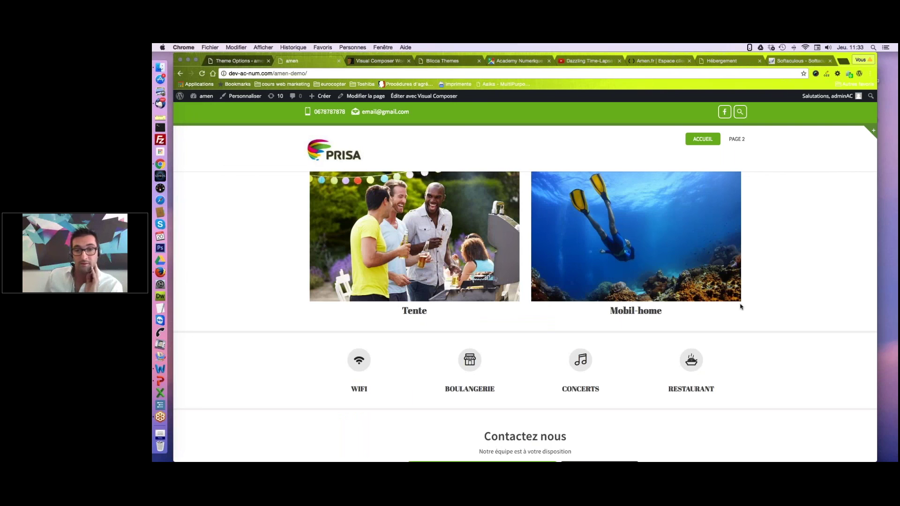
scroll(741, 307, "up", 5)
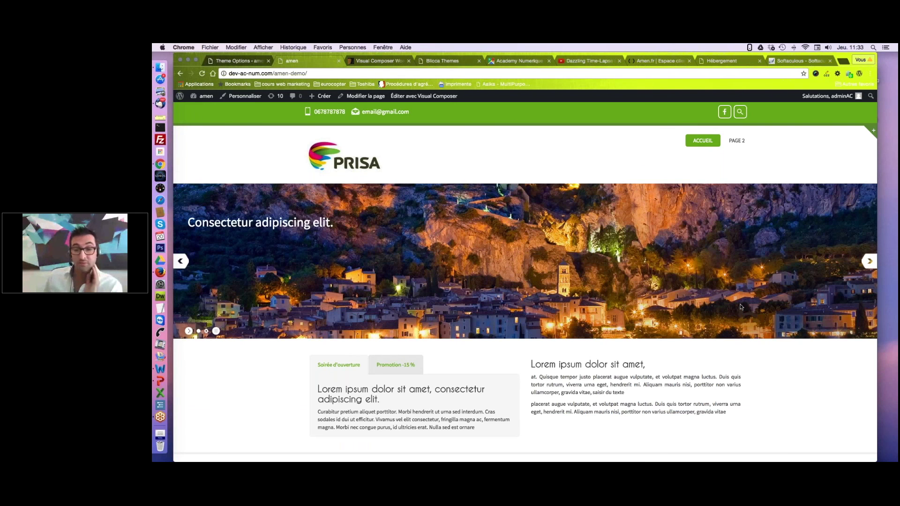
scroll(742, 307, "down", 10)
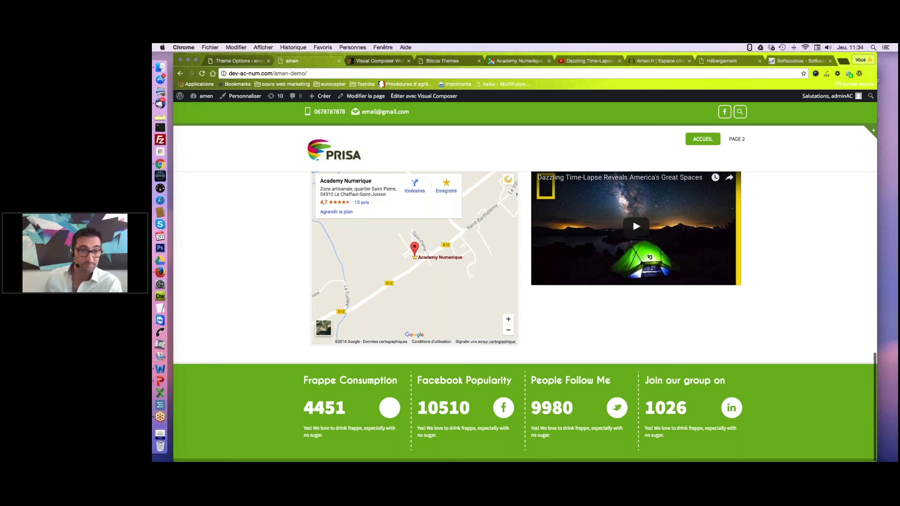
key("super+1")
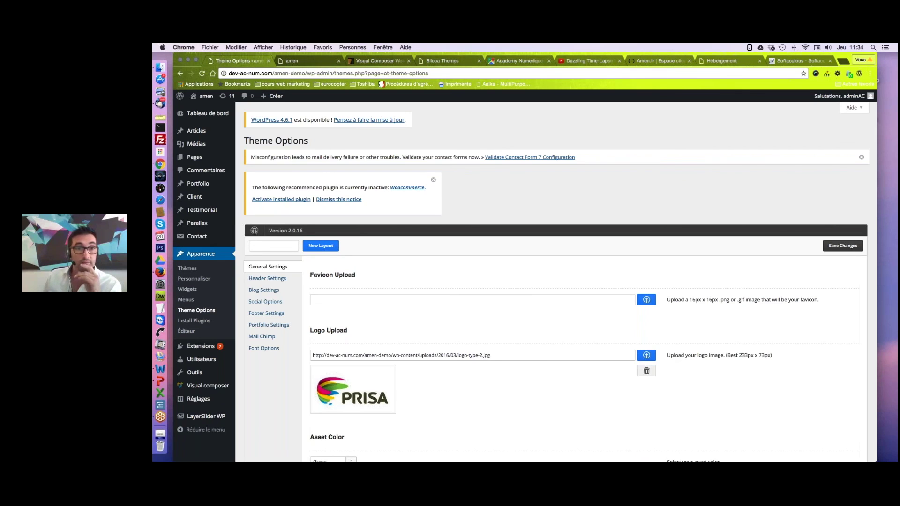
Choose Footer Style 3 in Footer Settings.
left_click(266, 314)
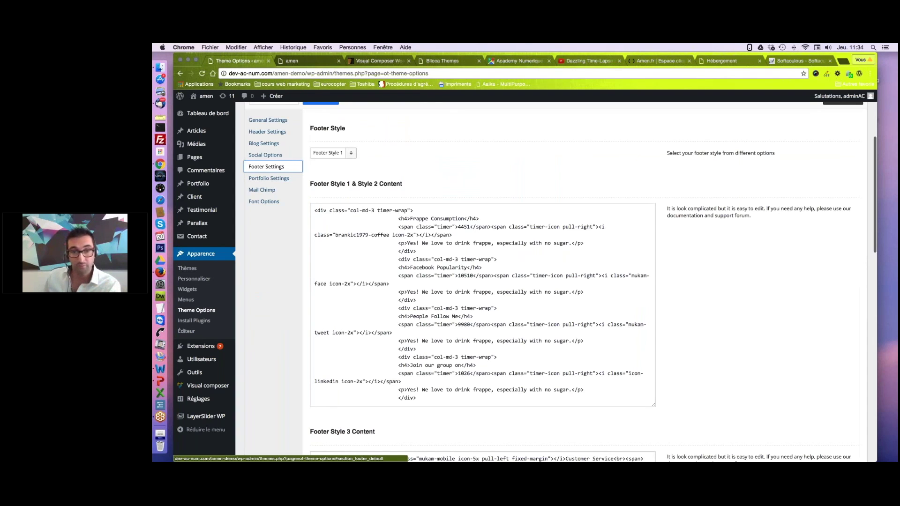
scroll(345, 211, "up", 3)
left_click(346, 253)
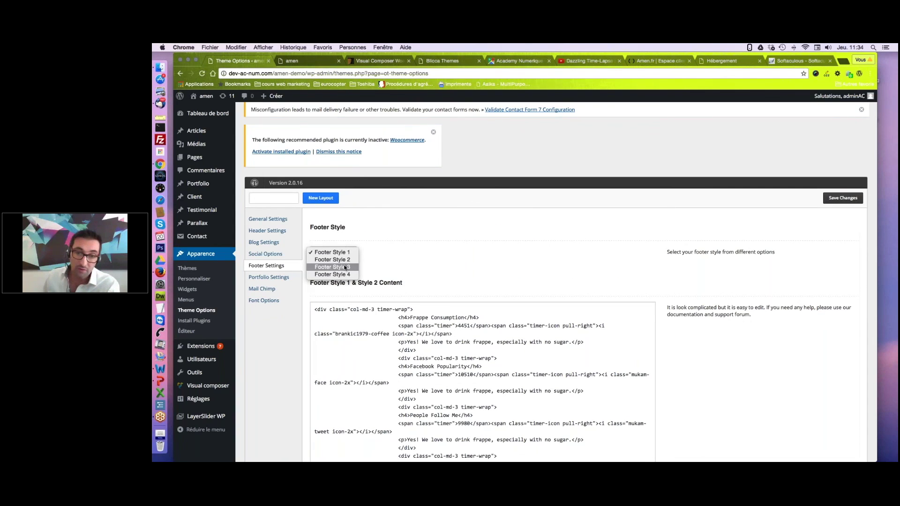
left_click(346, 267)
Replace 'Customer Service' with 'Service client' in the footer content and save the changes.
scroll(617, 301, "down", 5)
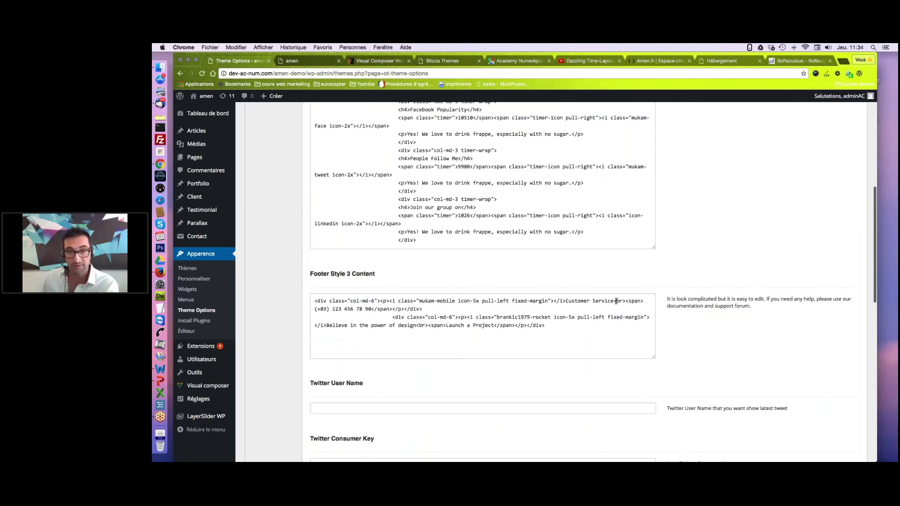
left_click_drag(615, 301, 566, 303)
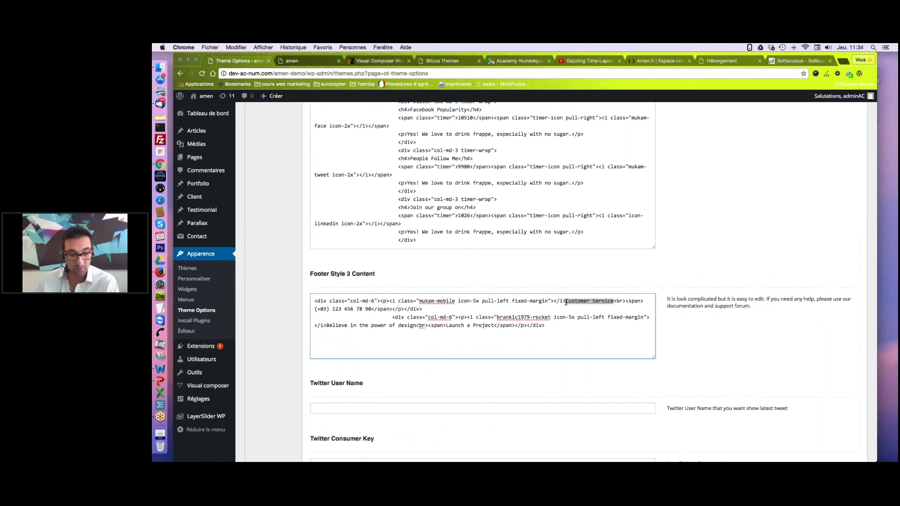
type("Service client")
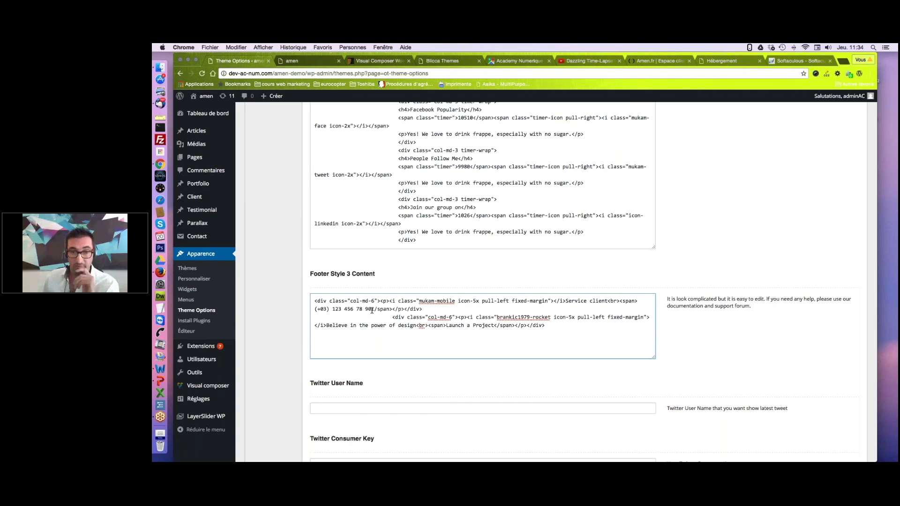
left_click_drag(372, 310, 321, 310)
left_click(720, 355)
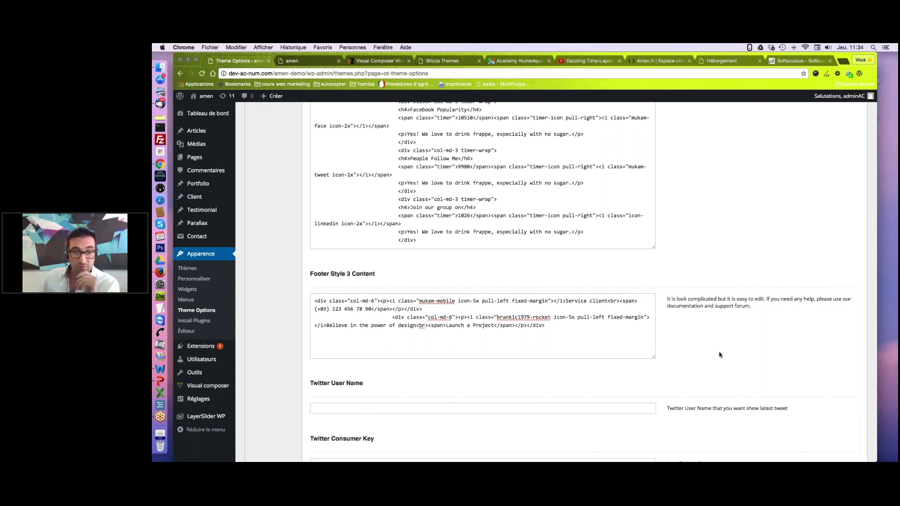
scroll(720, 355, "down", 2)
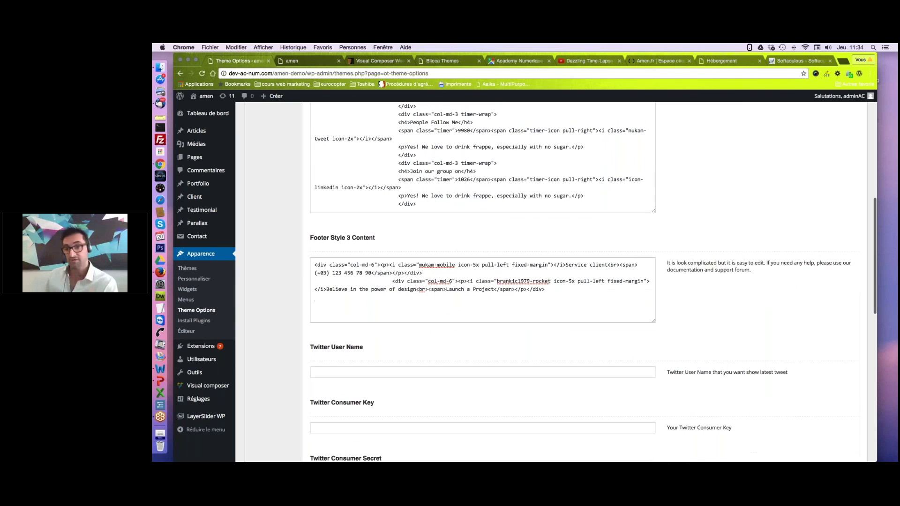
scroll(735, 337, "down", 5)
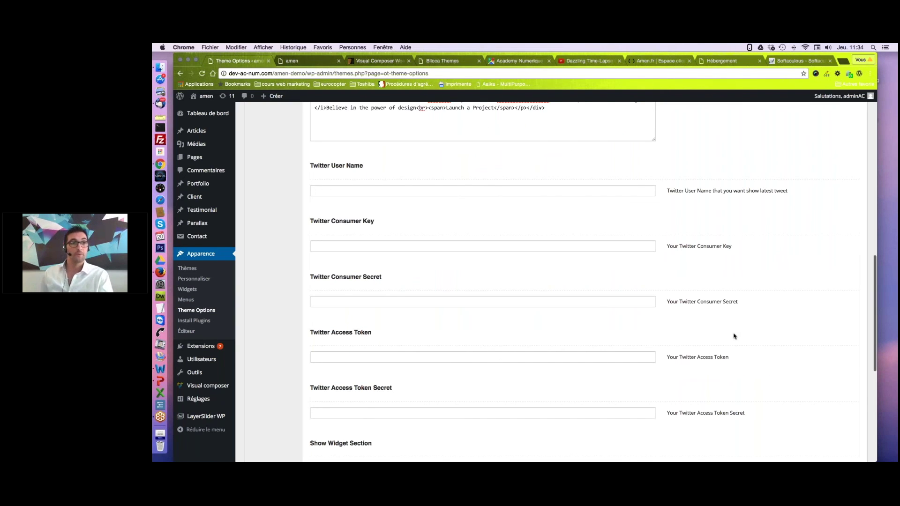
scroll(735, 337, "down", 8)
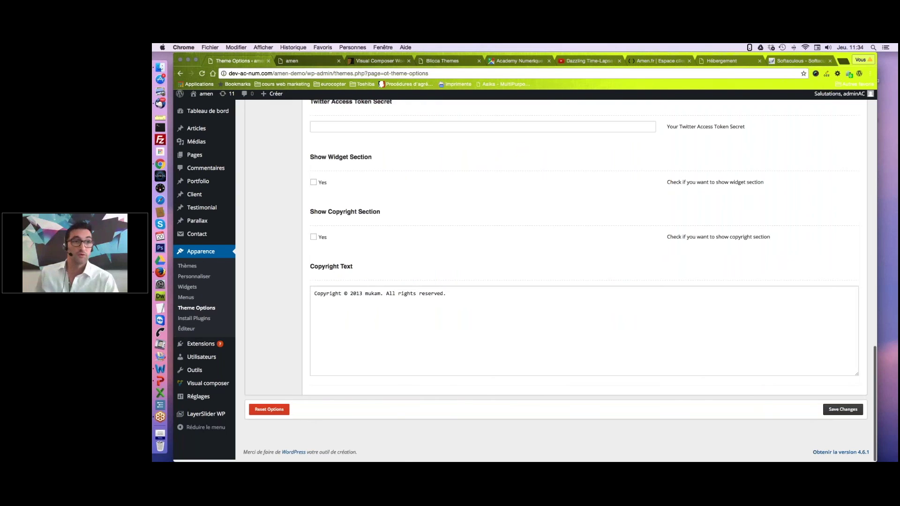
left_click(842, 410)
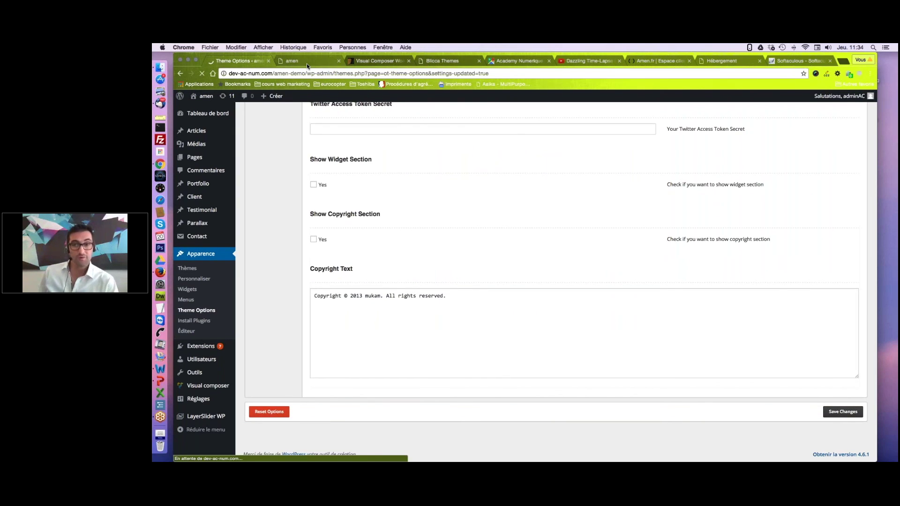
Reload the live site and review the green footer with its Service client block.
left_click(307, 64)
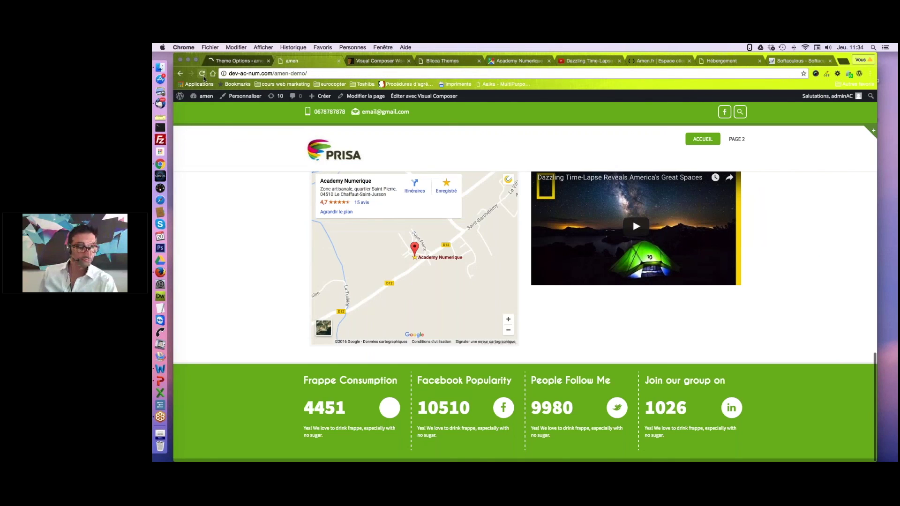
left_click(203, 74)
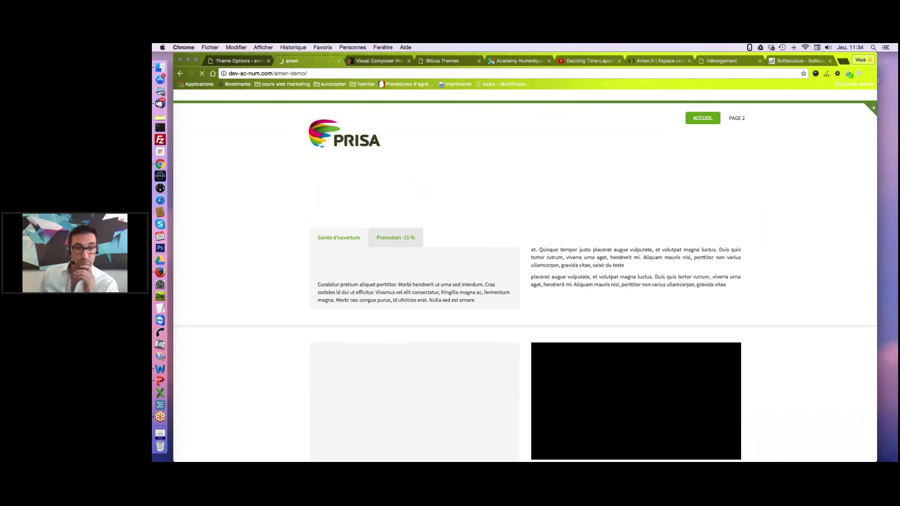
scroll(375, 432, "down", 5)
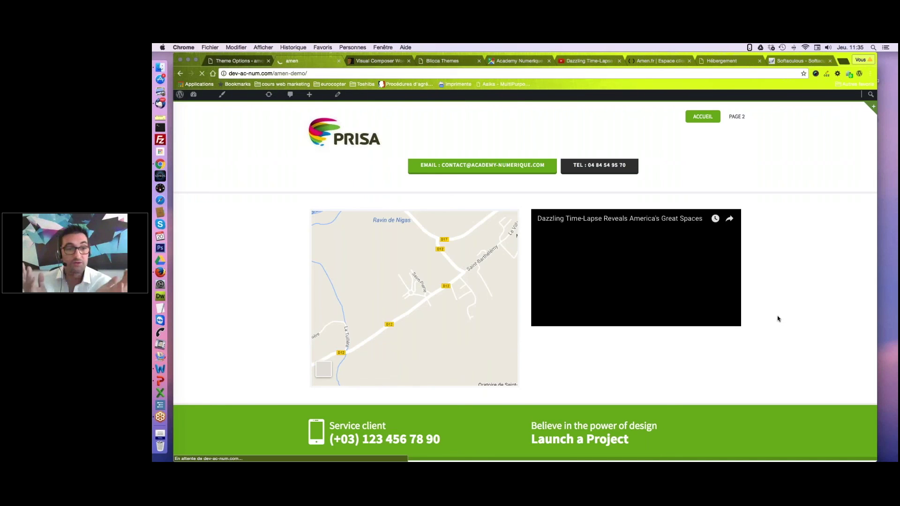
key("super+Tab")
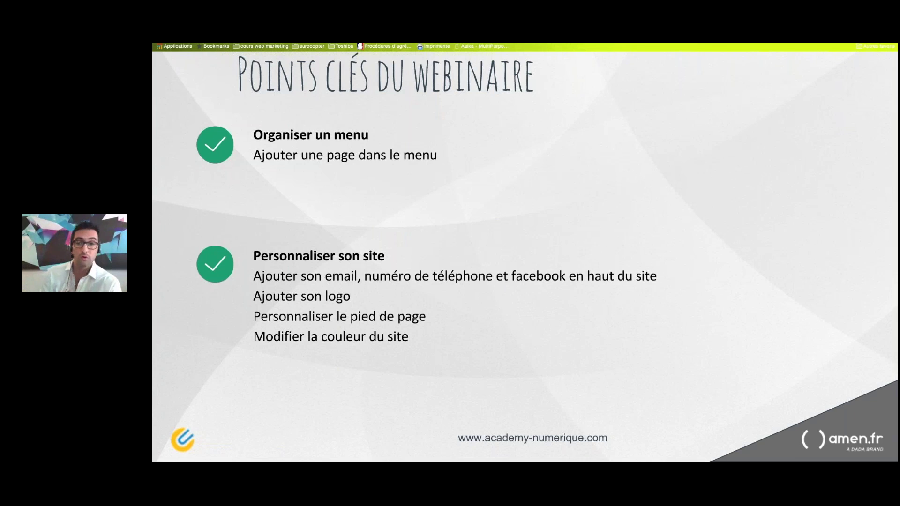
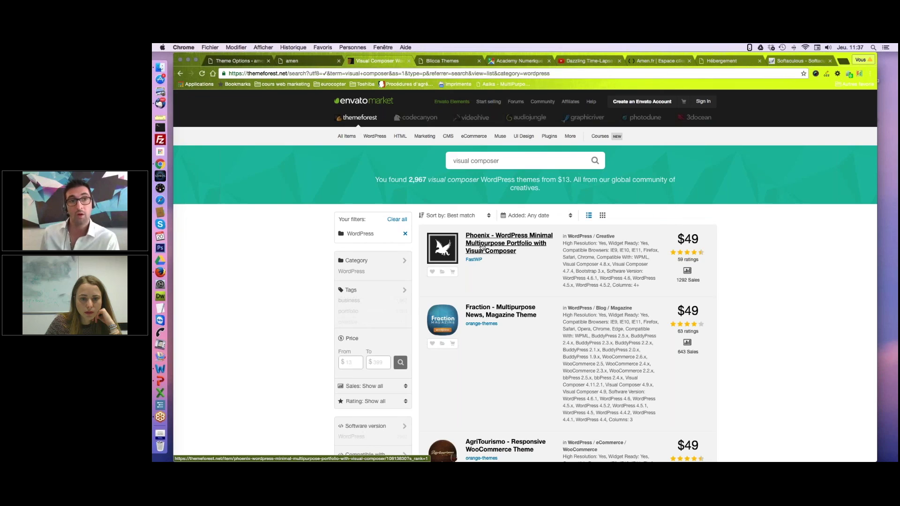
Go to the CodeCanyon marketplace from the Envato Market top bar.
left_click(416, 119)
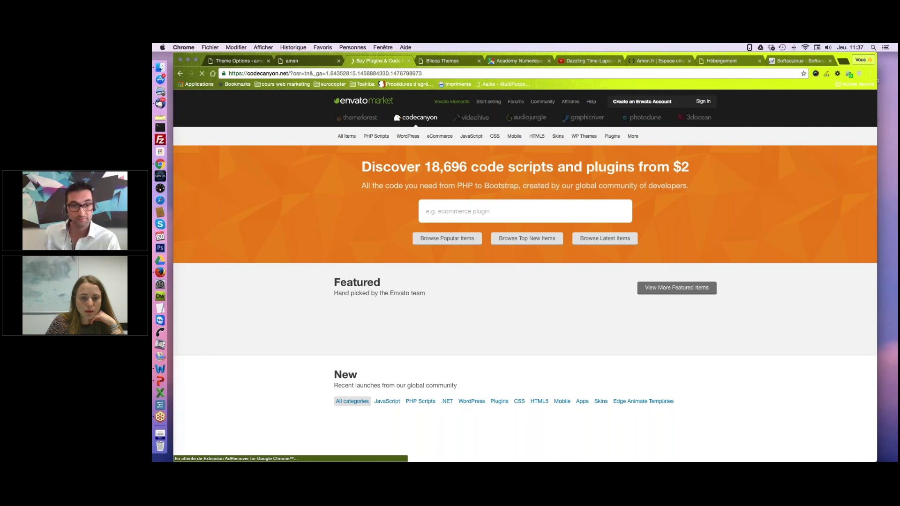
Search CodeCanyon for 'visual composer', review the 647 results, then switch to the slides desktop.
left_click(446, 210)
type("visual composer")
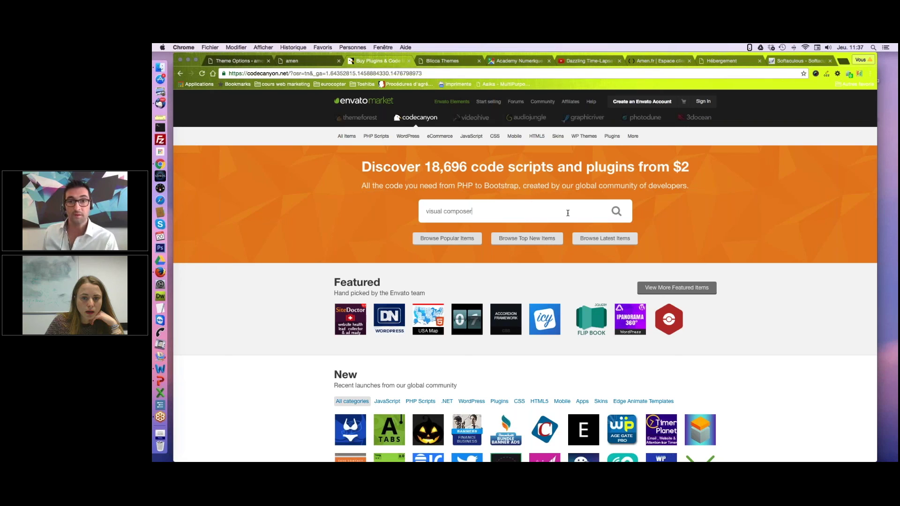
key("Return")
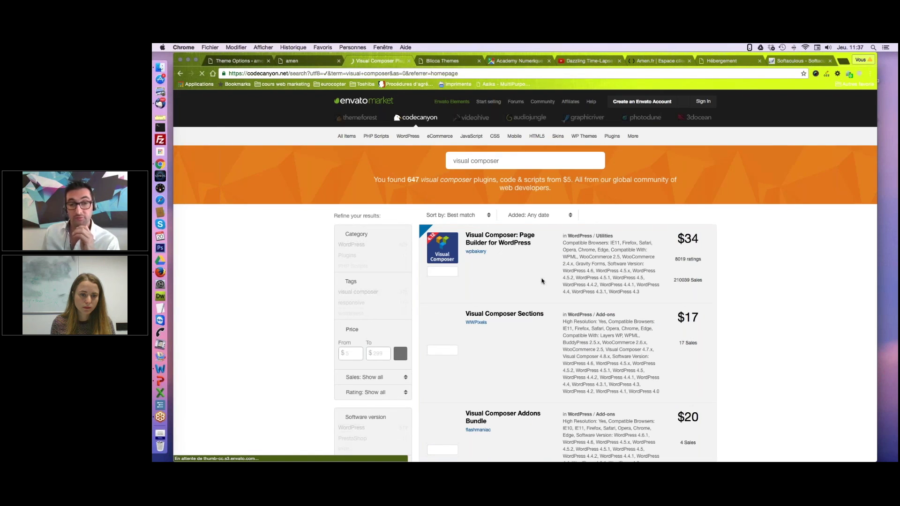
mouse_move(443, 247)
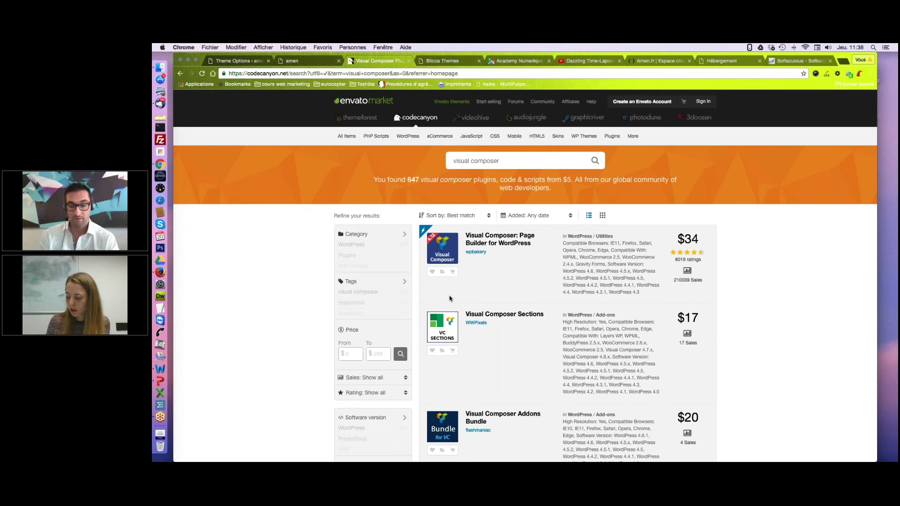
key("ctrl+Right")
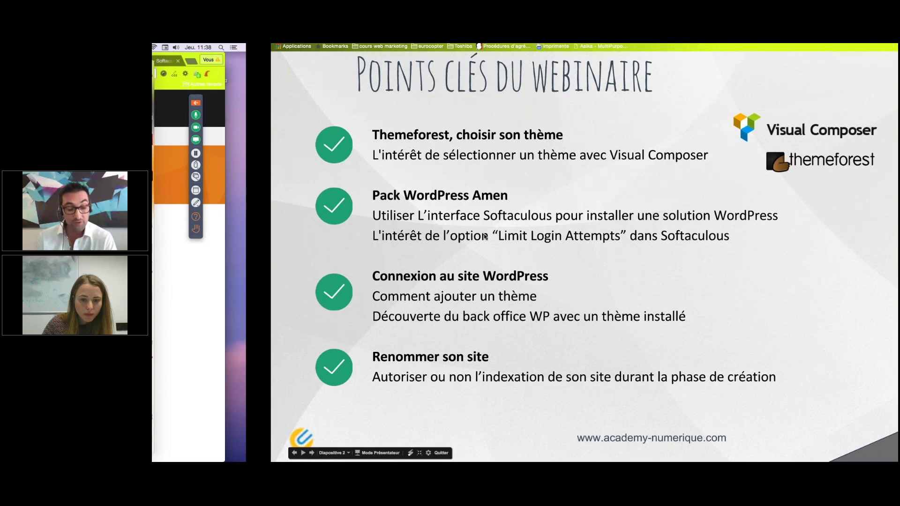
Switch from the recap slide back to the Chrome window with WordPress.
key("super+Tab")
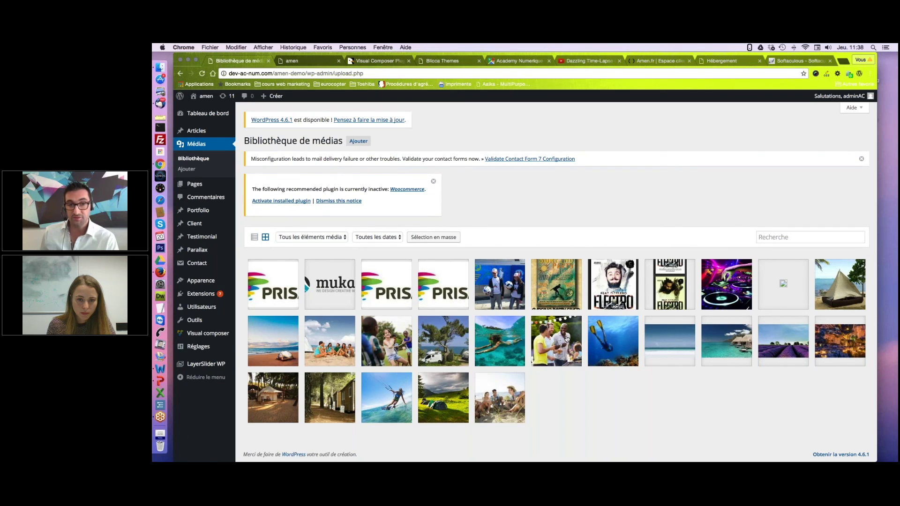
Review the barbecue photo's details (1000 × 666, 142 kB) and launch Modifier l'image.
left_click(566, 339)
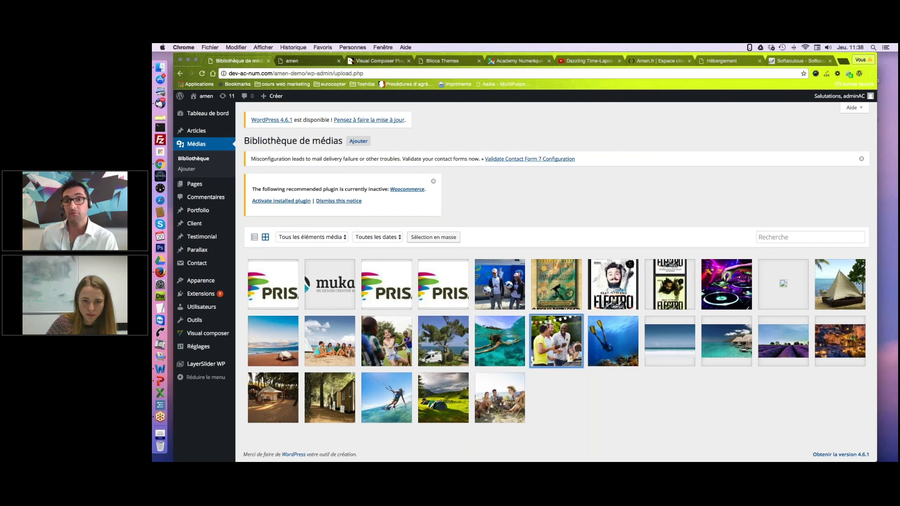
left_click(567, 338)
left_click_drag(688, 151, 675, 151)
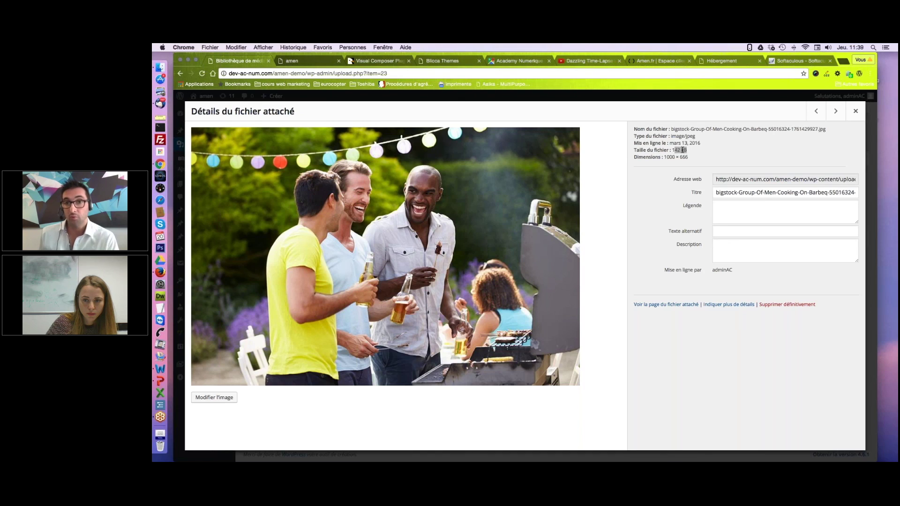
left_click(686, 149)
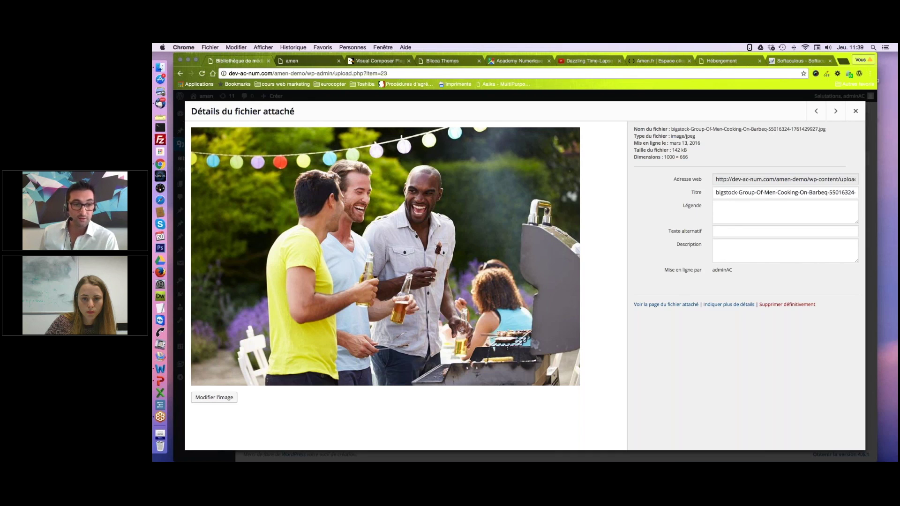
left_click(222, 398)
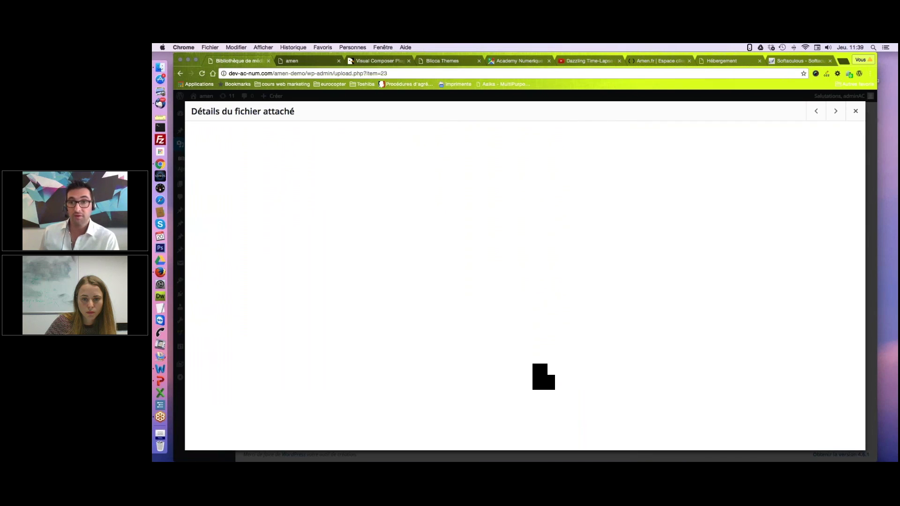
Resize the barbecue photo to 700 px wide (700 × 466) and close its details.
left_click_drag(779, 157, 764, 156)
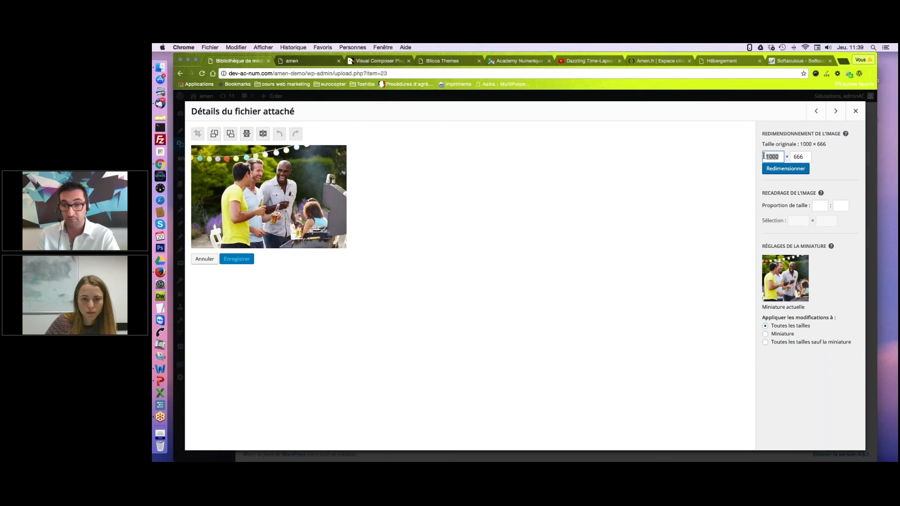
type("700")
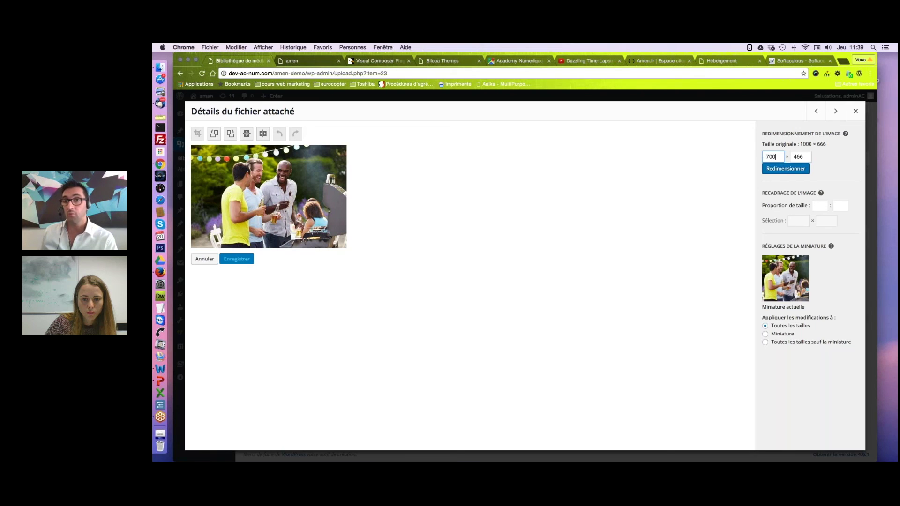
left_click(793, 170)
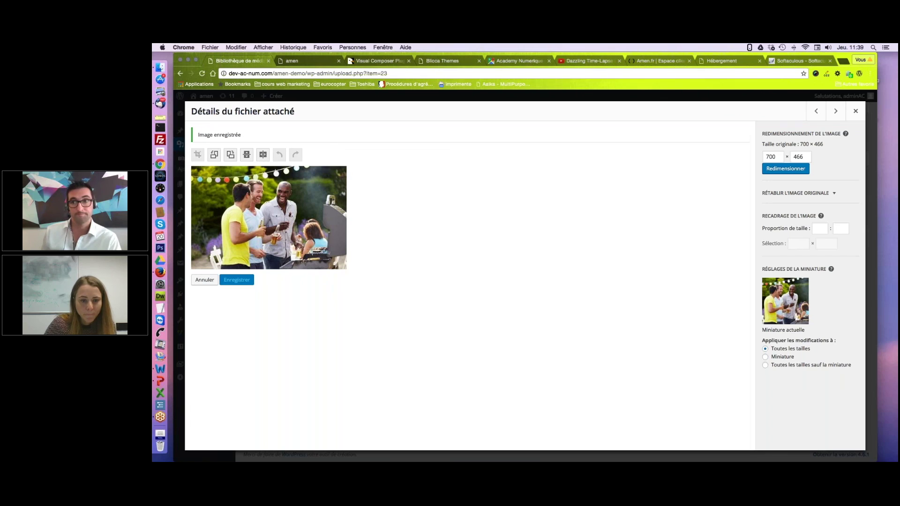
left_click(856, 112)
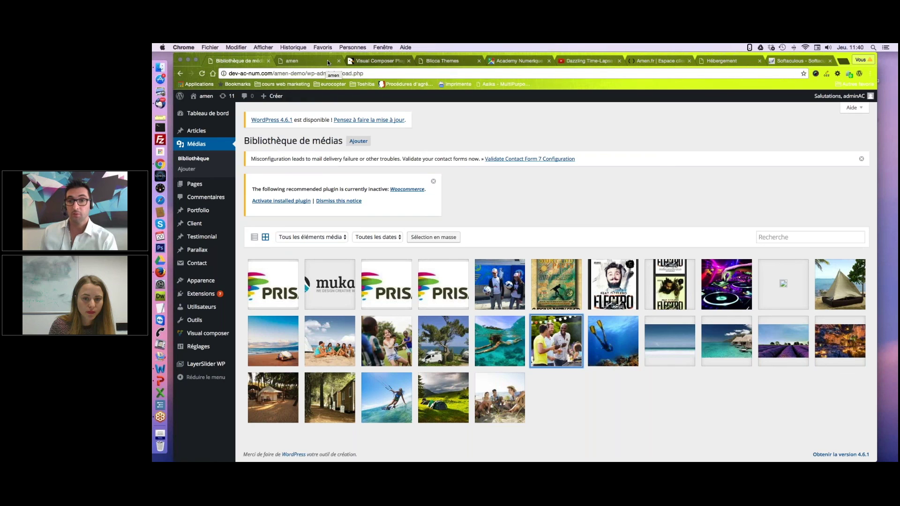
Switch to the 'amen' tab and scroll the live homepage to the Tente image.
left_click(328, 62)
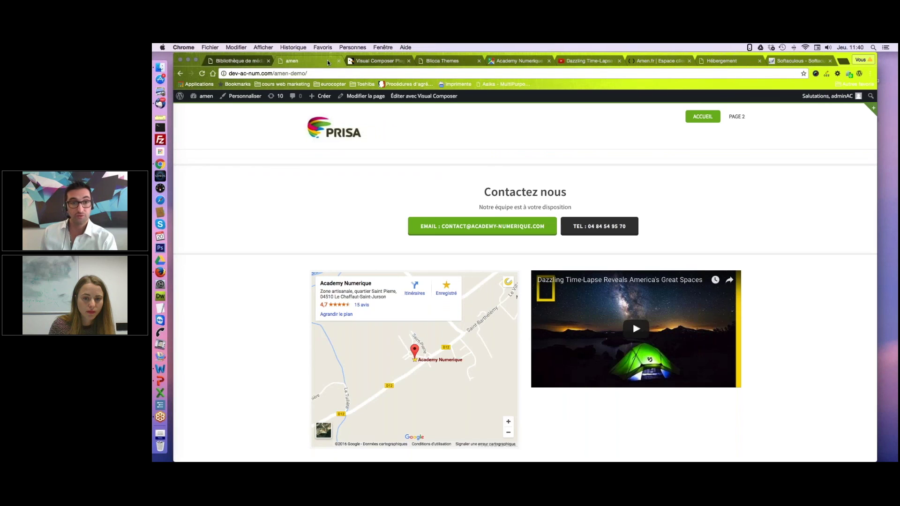
scroll(753, 251, "up", 5)
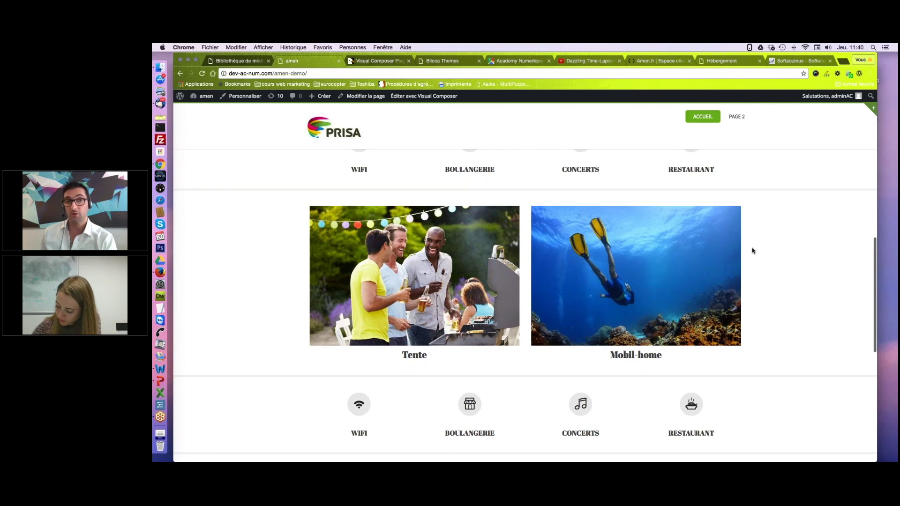
scroll(764, 265, "up", 10)
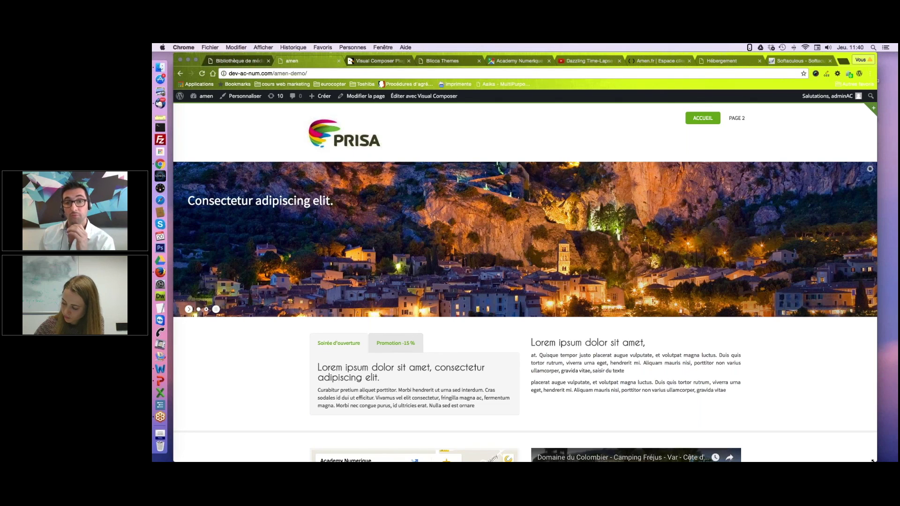
Shrink the browser to phone width to check the mobile layout, then restore near full size.
left_click_drag(873, 461, 706, 437)
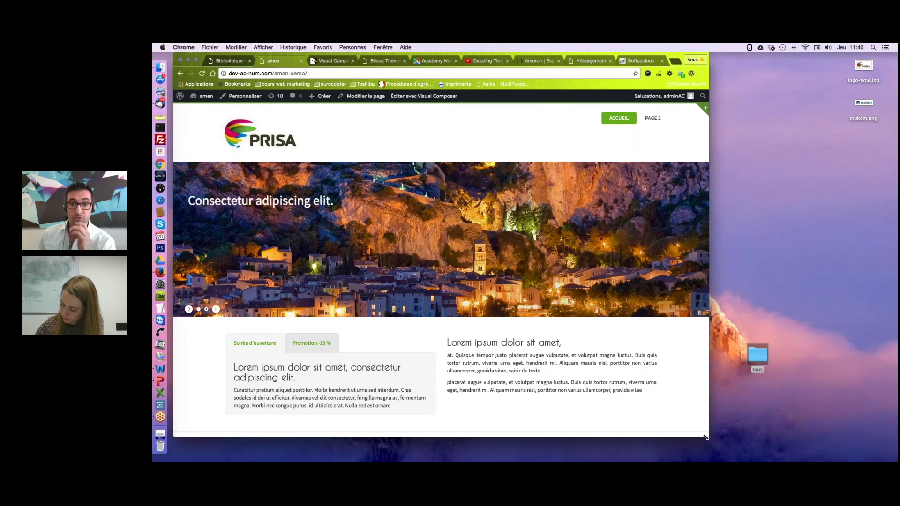
left_click_drag(706, 438, 672, 324)
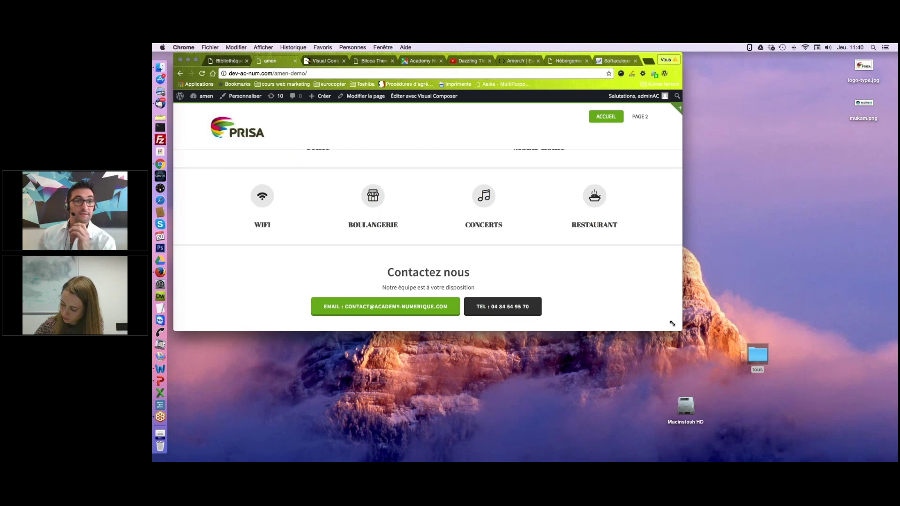
left_click_drag(673, 323, 642, 346)
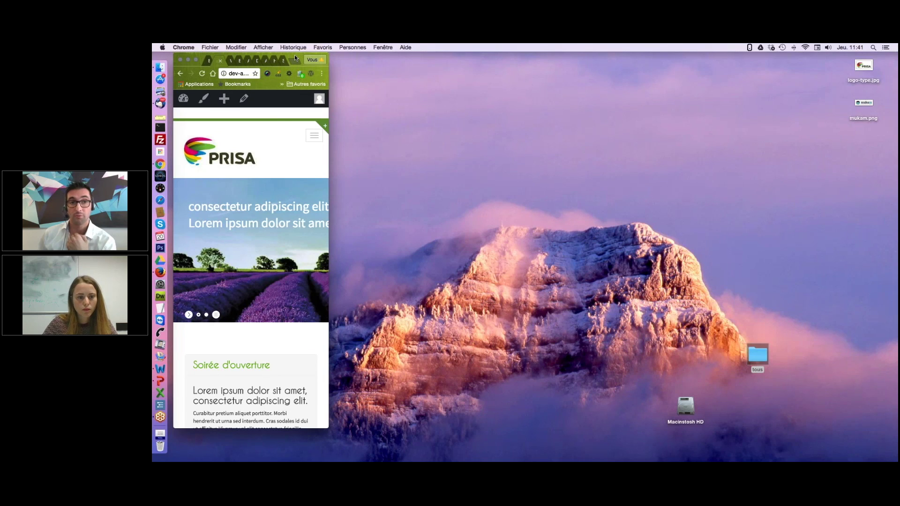
left_click_drag(295, 55, 459, 55)
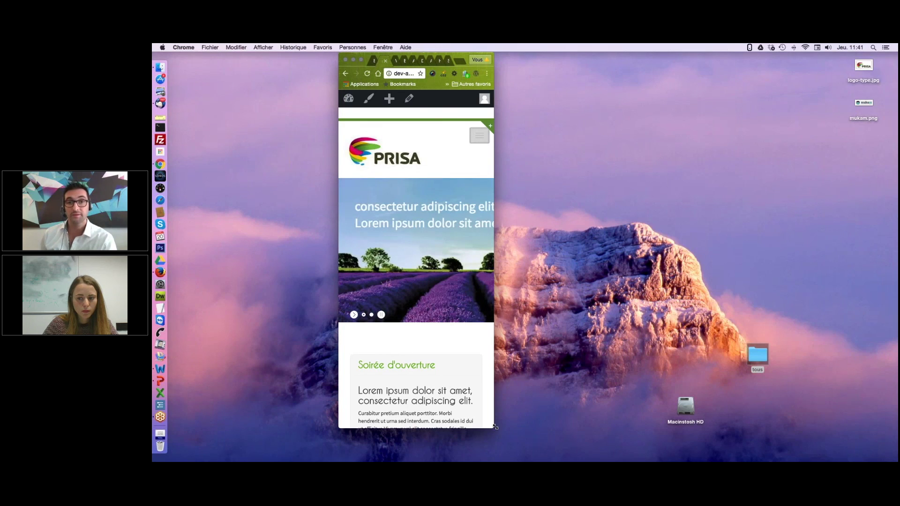
left_click_drag(495, 427, 523, 427)
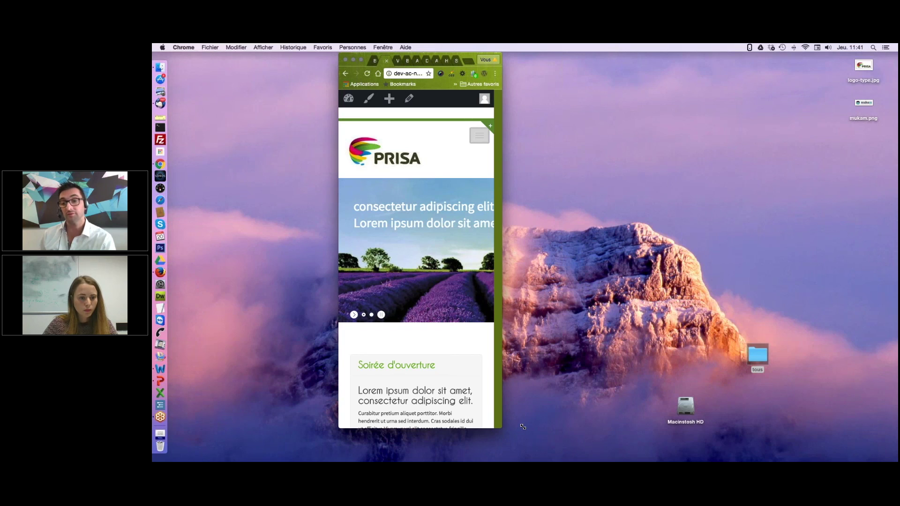
left_click_drag(523, 427, 712, 432)
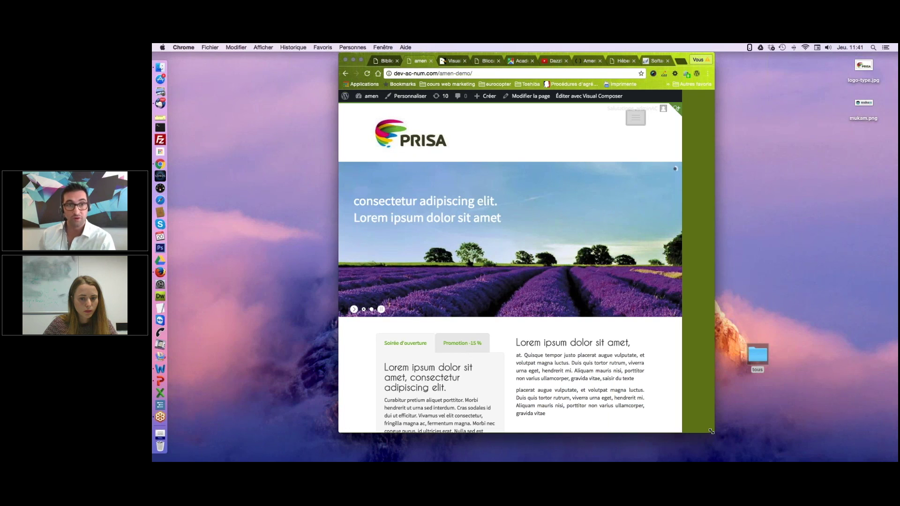
left_click_drag(711, 431, 891, 456)
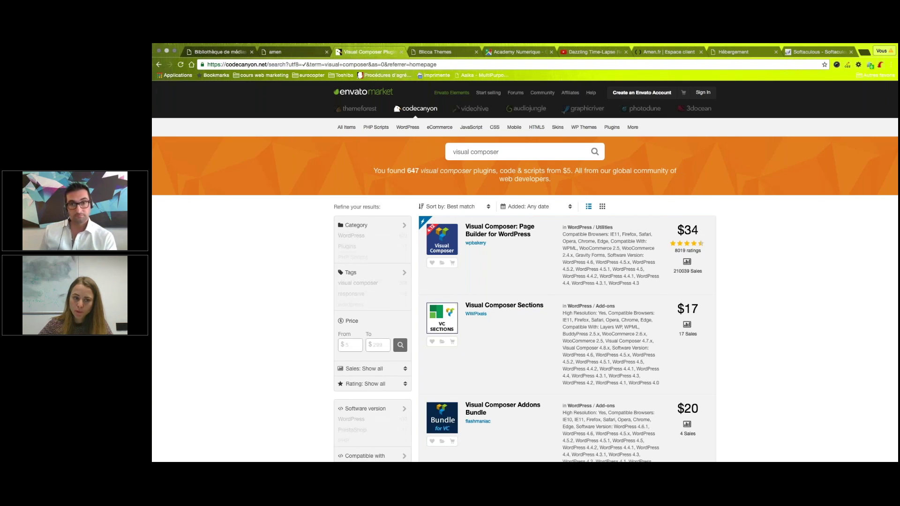
Flip to the key-points slide and back to the WordPress media library.
key("super+Tab")
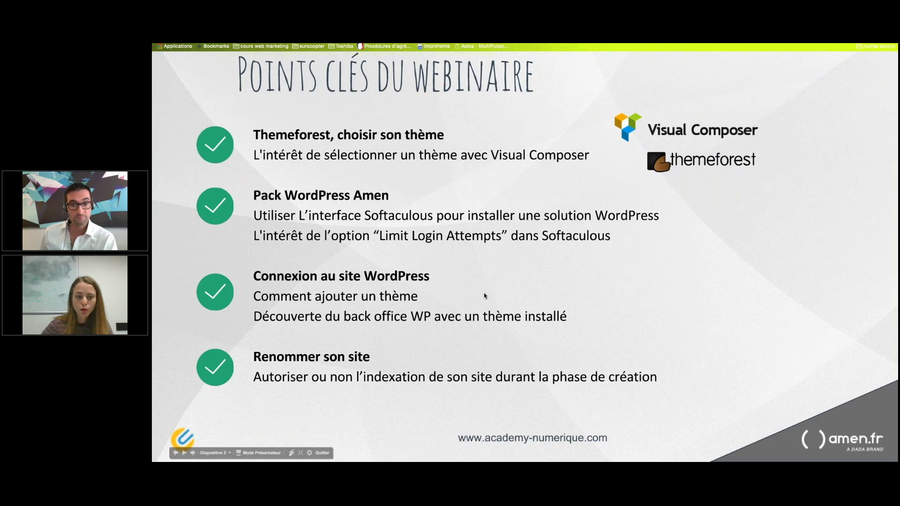
key("ctrl+Tab")
mouse_move(180, 183)
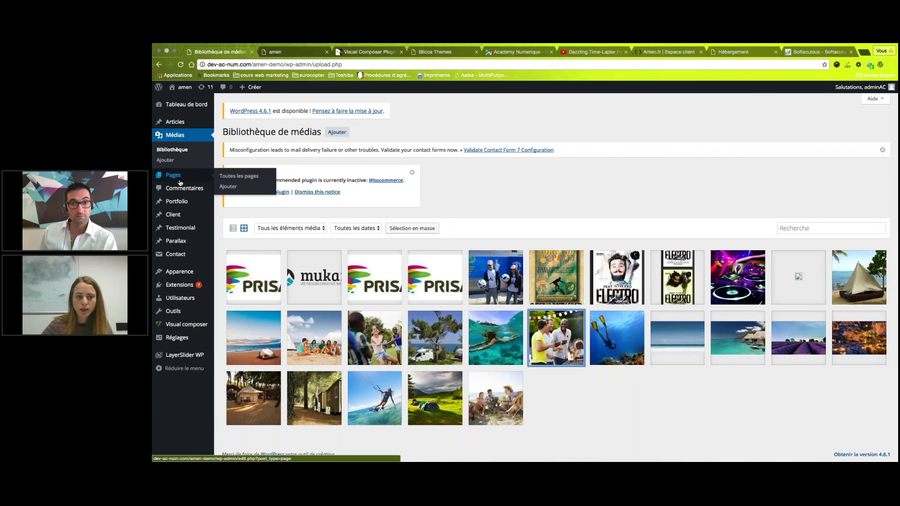
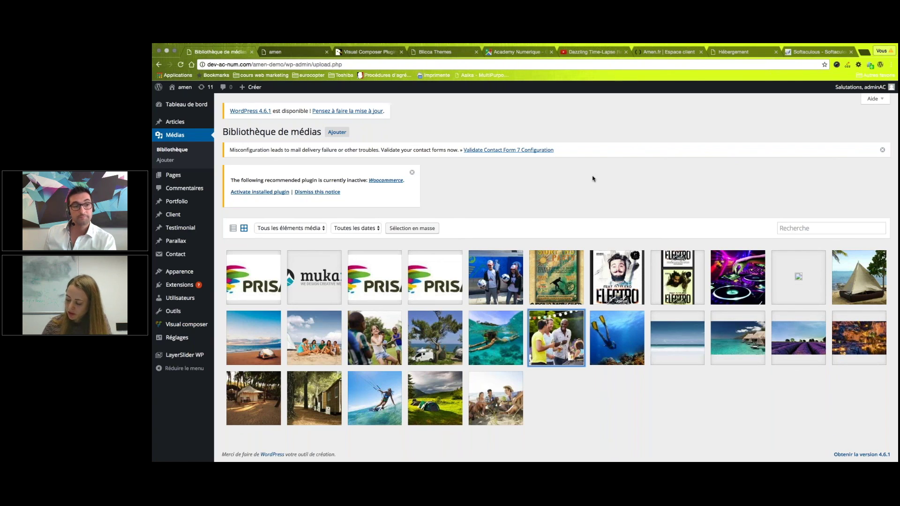
Bring up the full-screen Liens utiles slide with its Visual Composer and themeforest links.
key("ctrl+Right")
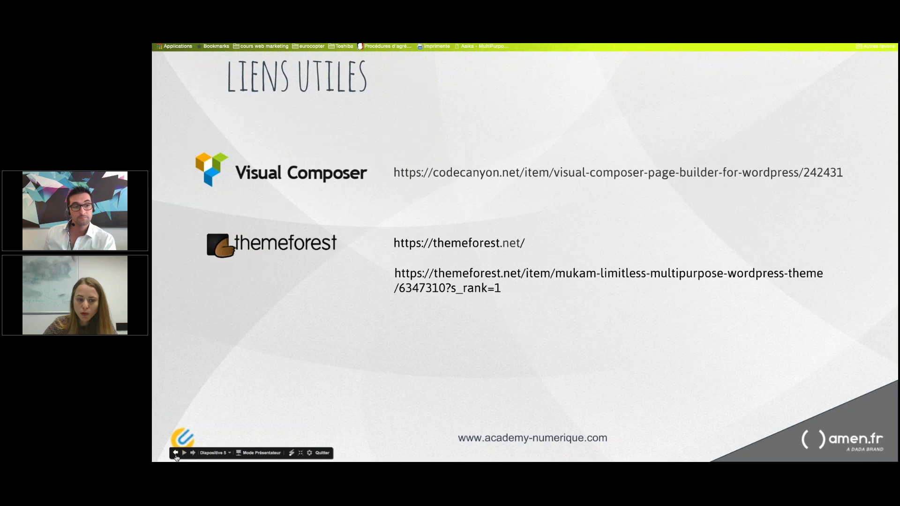
Step back to the Points clés du webinaire slide, then return to the WordPress media library.
left_click(175, 453)
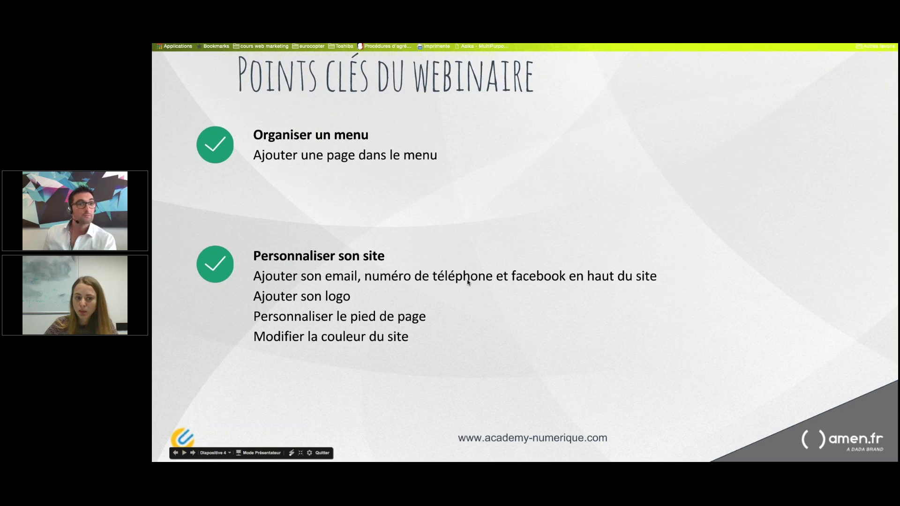
key("super+Tab")
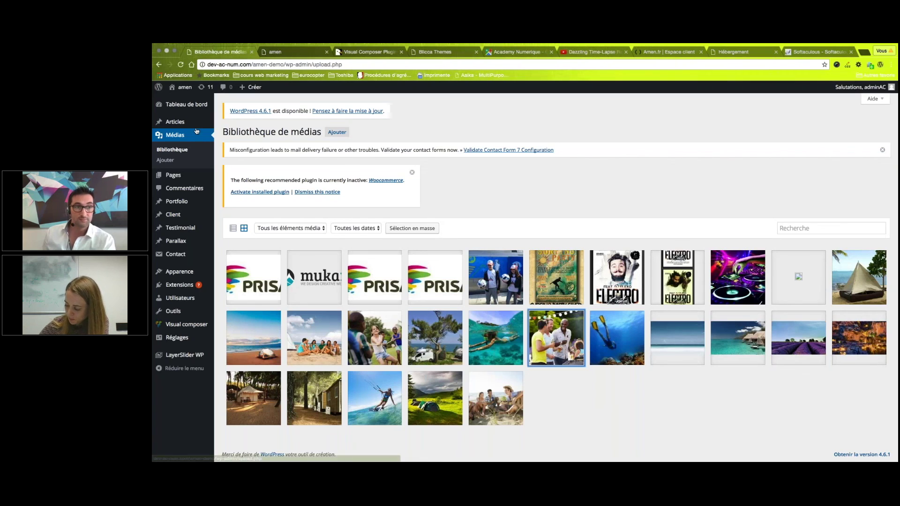
Quick-edit the Hello world! post and uncheck Autoriser les commentaires.
mouse_move(180, 125)
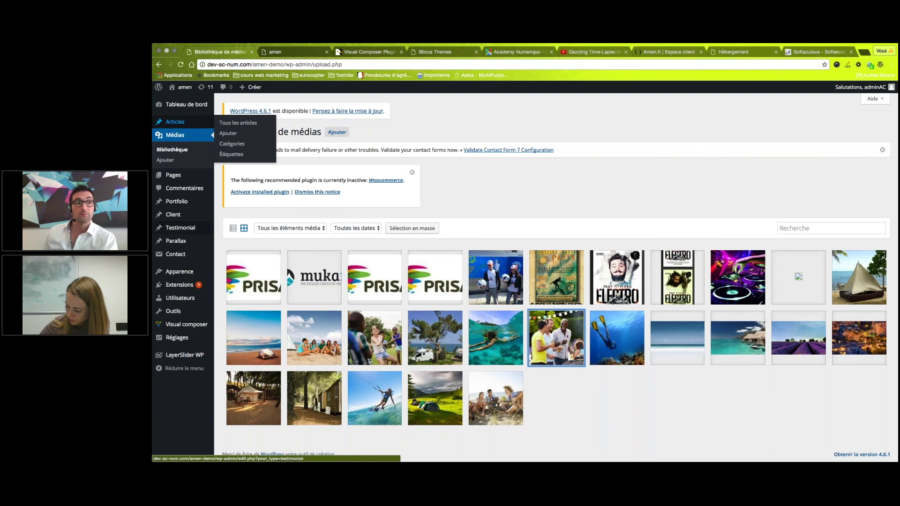
mouse_move(176, 178)
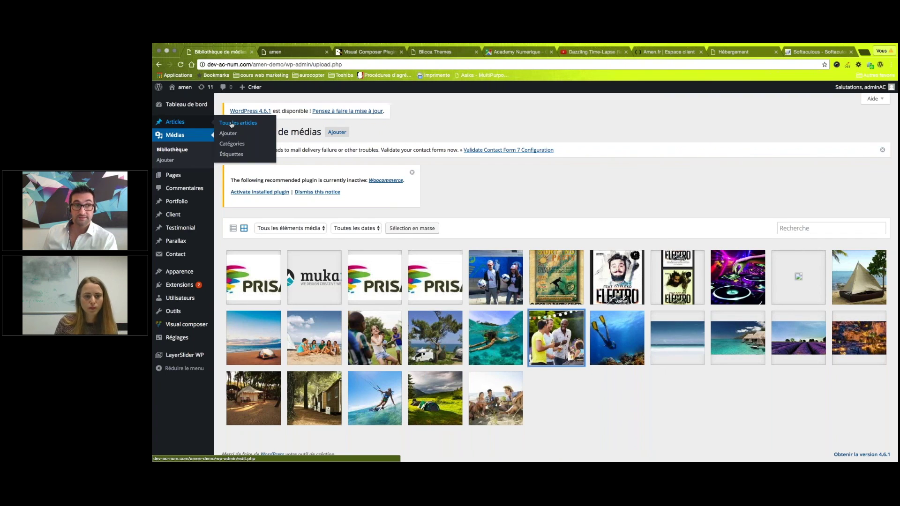
left_click(232, 123)
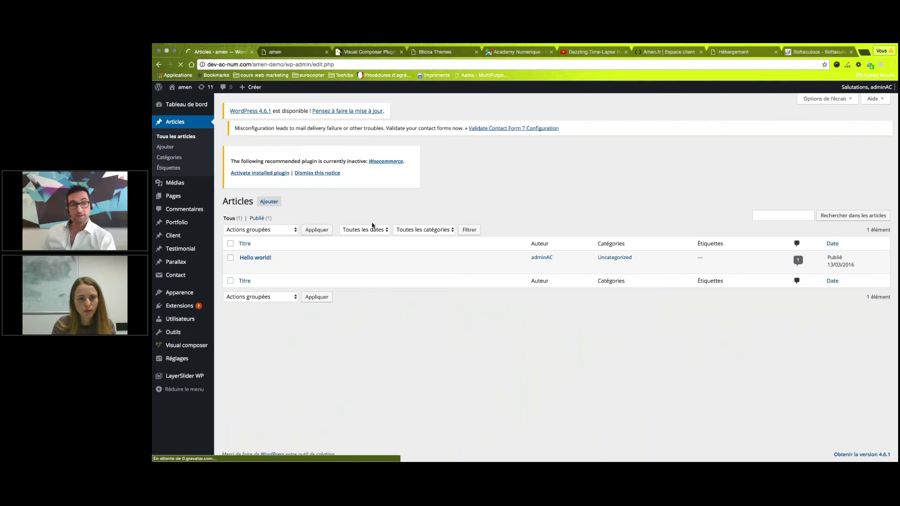
mouse_move(282, 271)
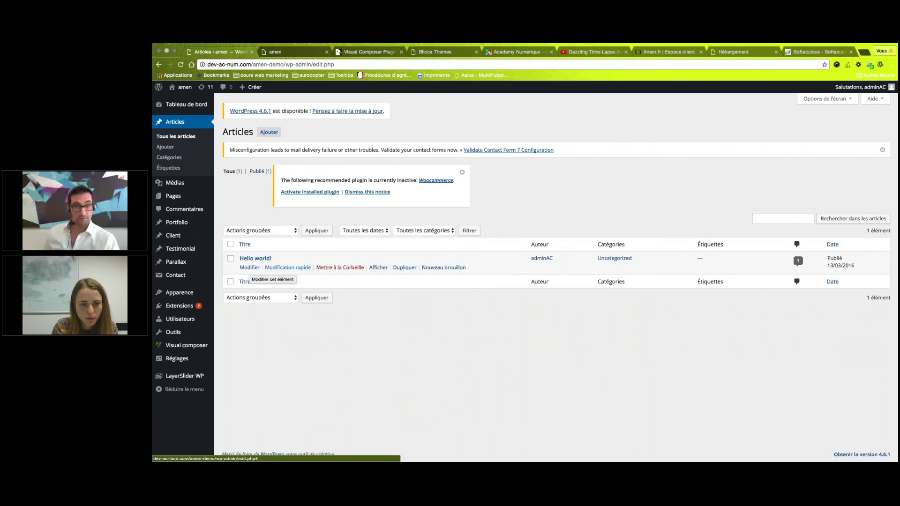
left_click(287, 267)
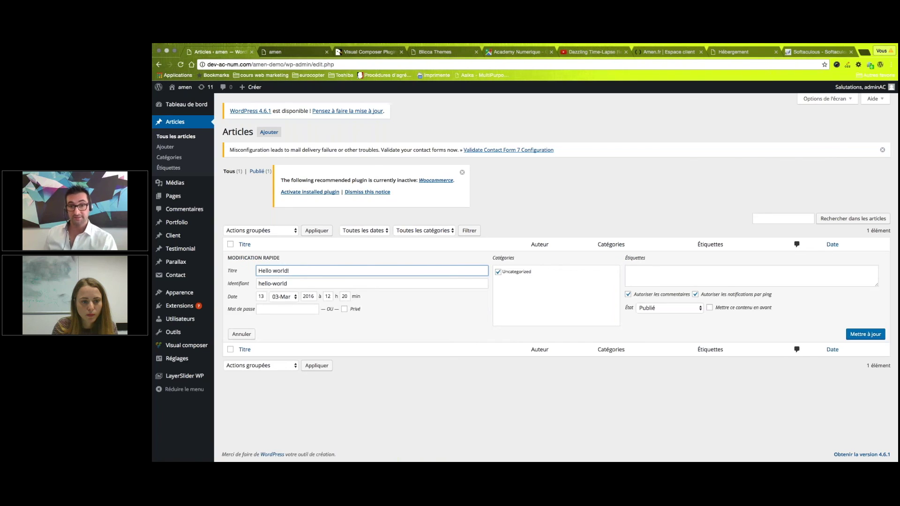
left_click(629, 295)
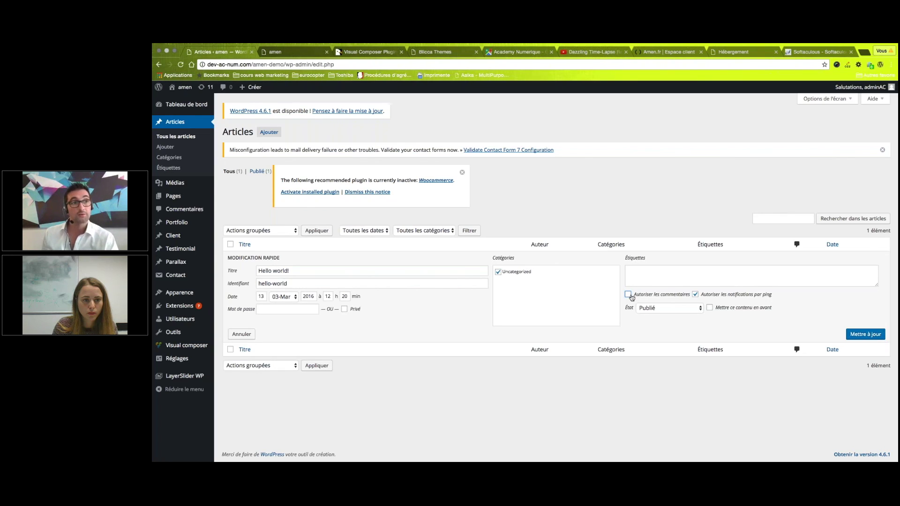
Reload Tous les articles to discard the unsaved Hello world! quick edit.
left_click(190, 137)
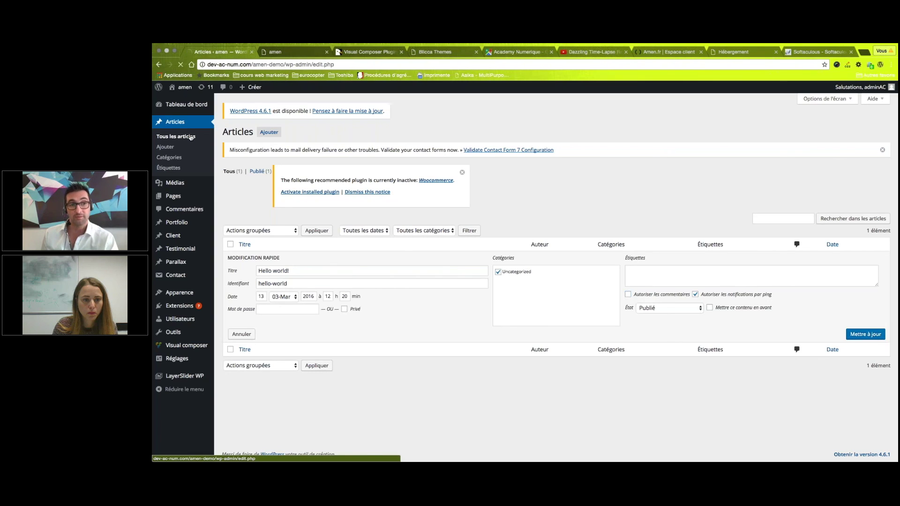
mouse_move(287, 271)
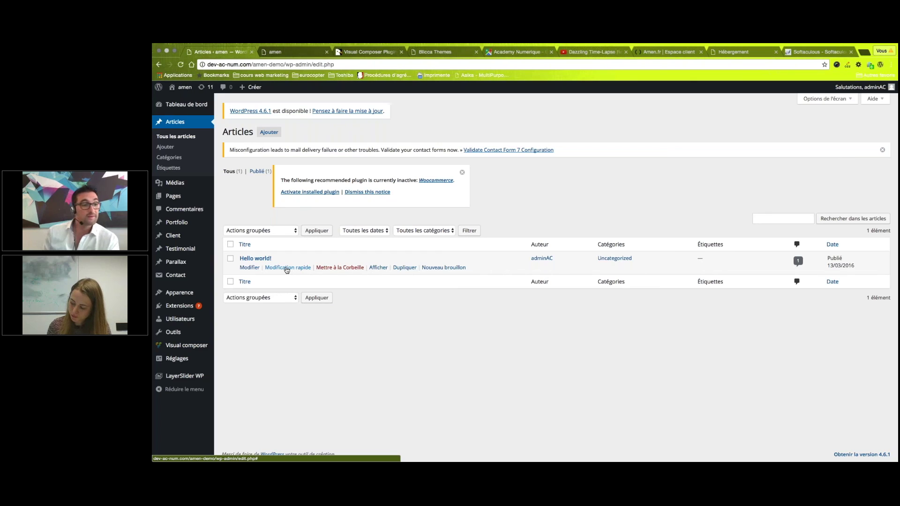
mouse_move(202, 320)
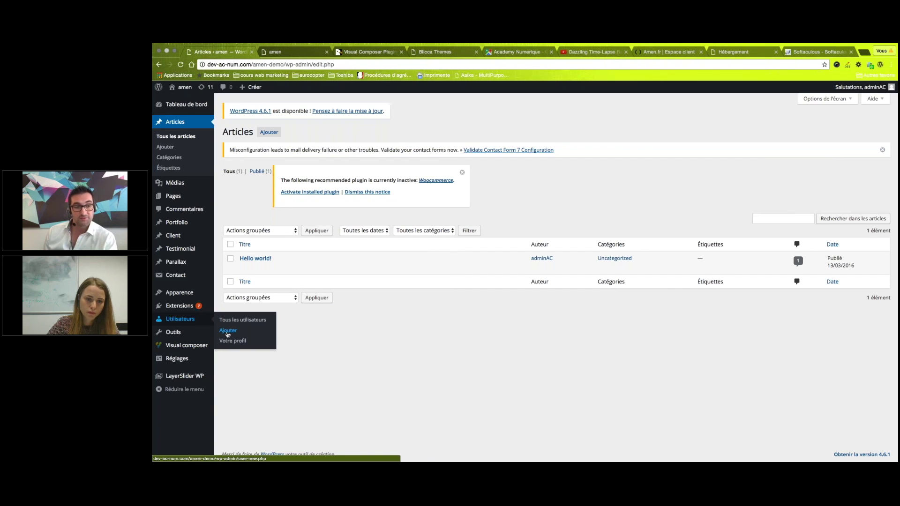
Search Extensions > Ajouter for 'video' plugins, then open Pages > Toutes les pages.
left_click(227, 332)
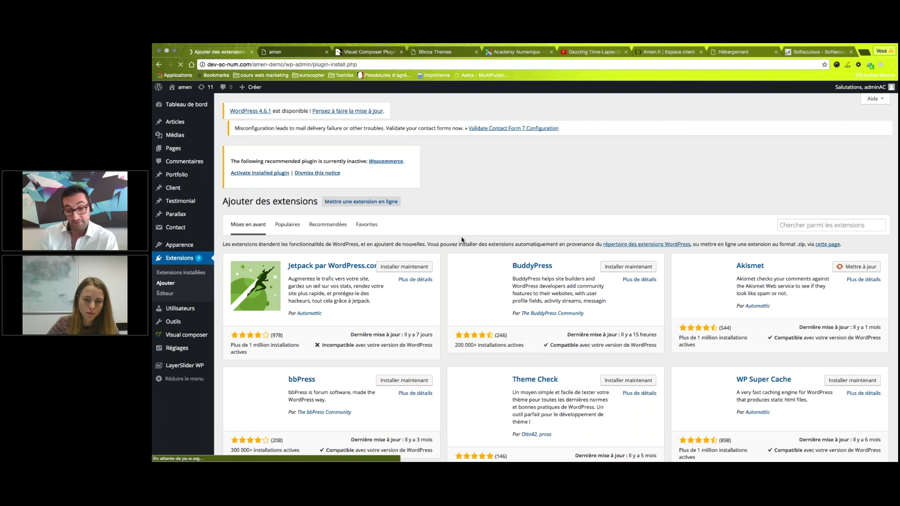
left_click(806, 228)
type("v")
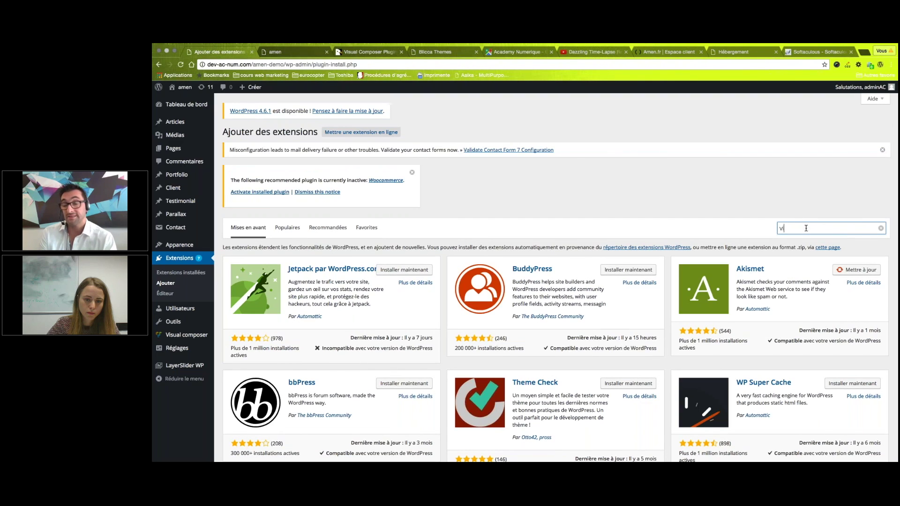
type("i")
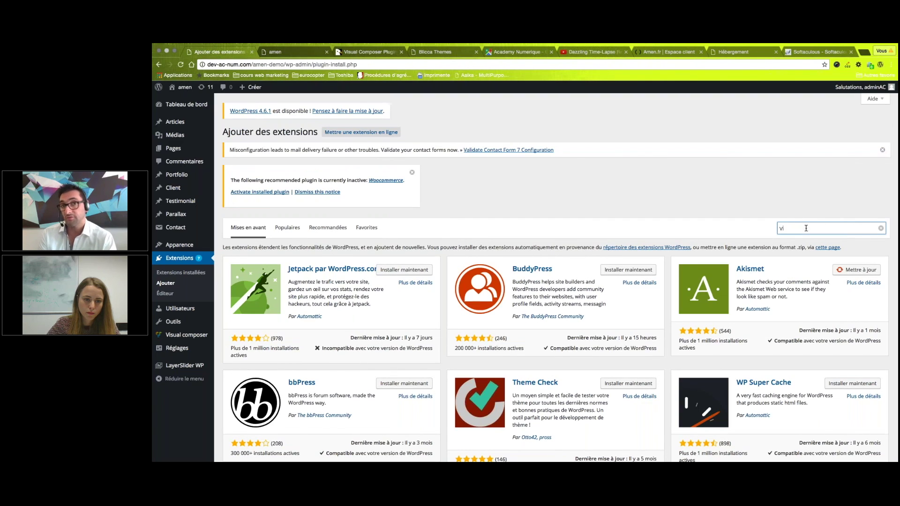
type("deo")
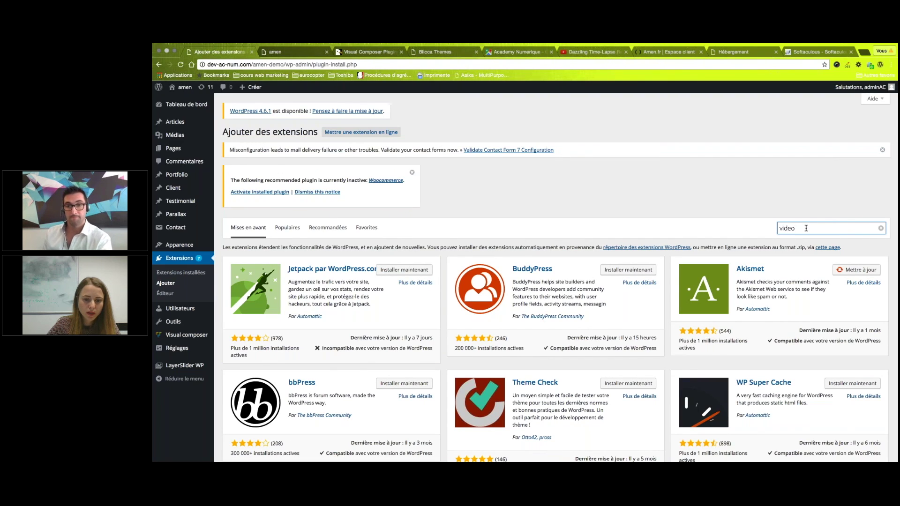
key("Return")
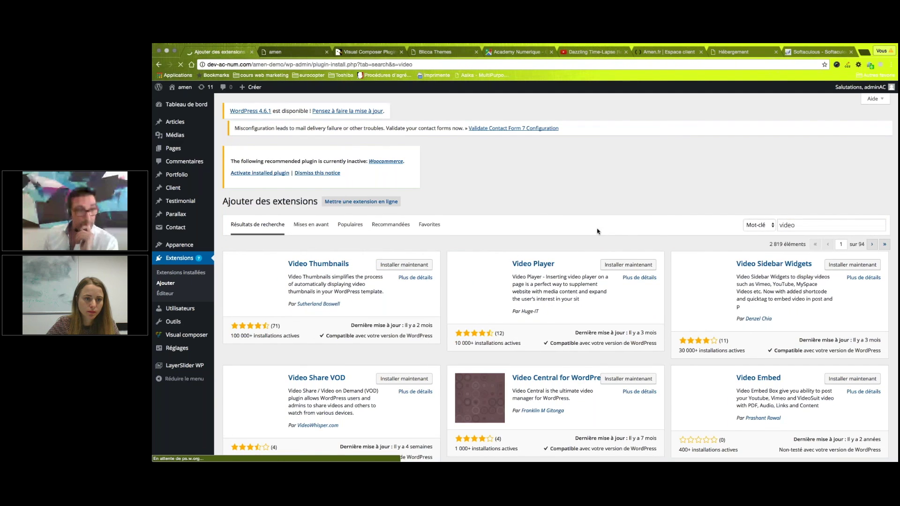
mouse_move(178, 149)
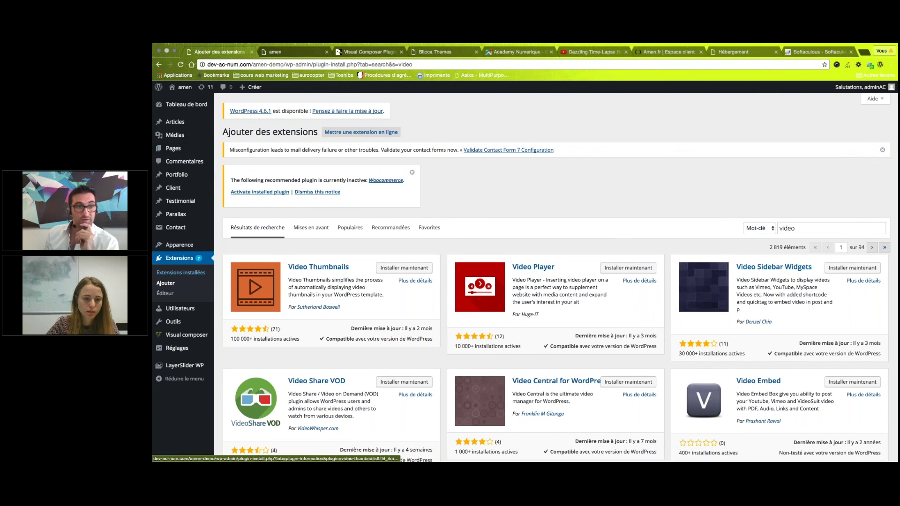
left_click(242, 151)
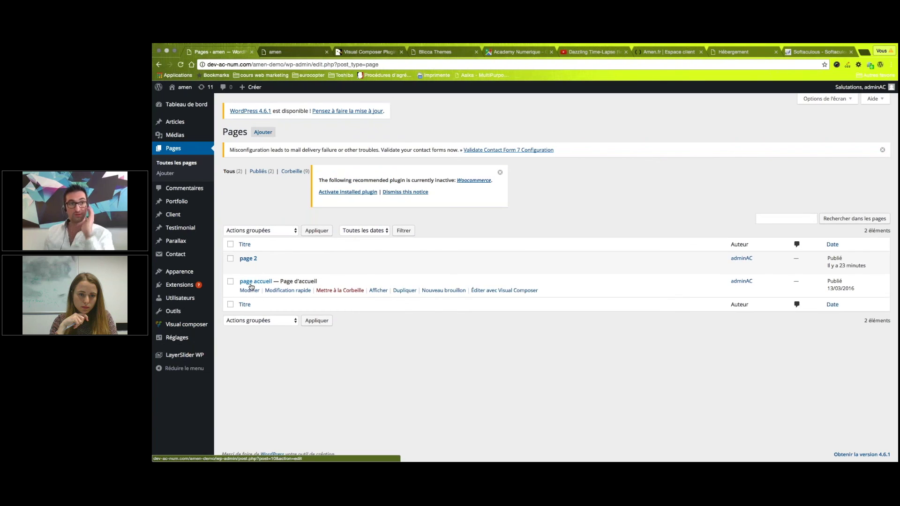
Open page 2 in the Visual Composer editor from the Pages list.
left_click(250, 267)
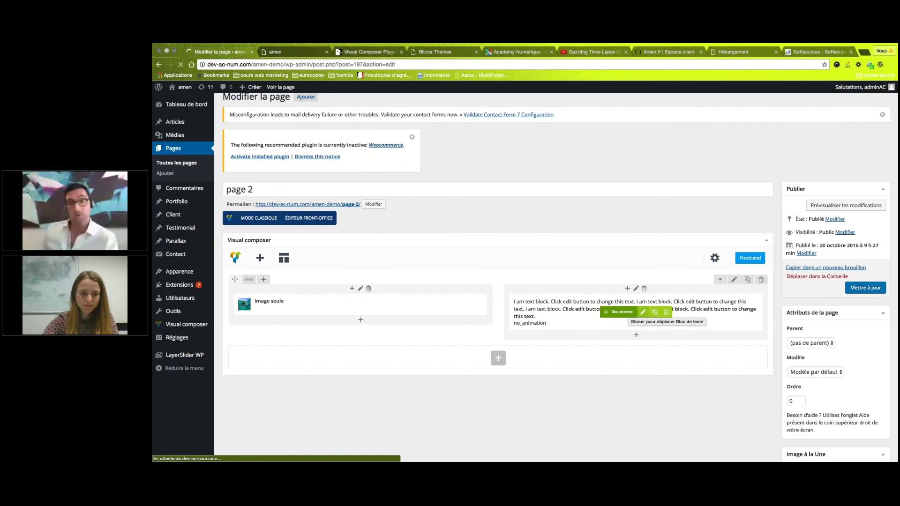
Inspect the text block's bold sentence in Visuel and Texte (HTML) views, then close its settings.
left_click(643, 313)
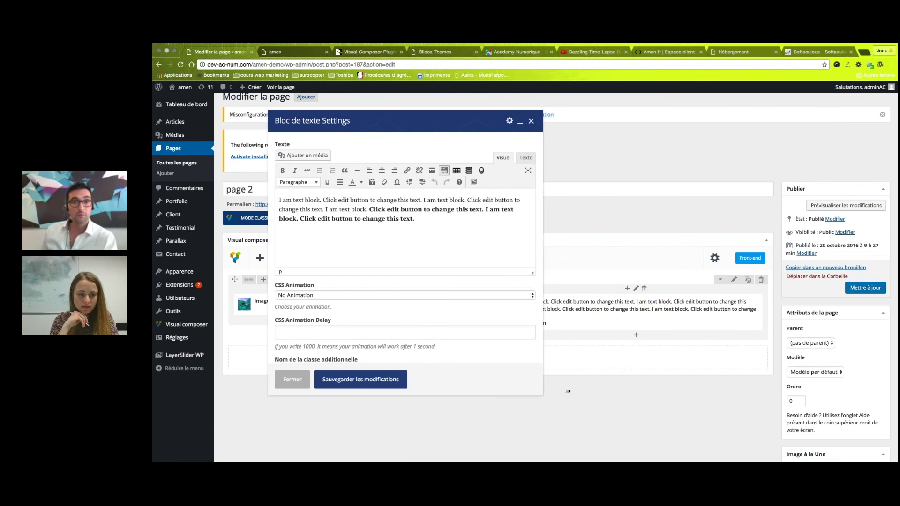
left_click_drag(580, 210, 297, 209)
left_click(339, 209)
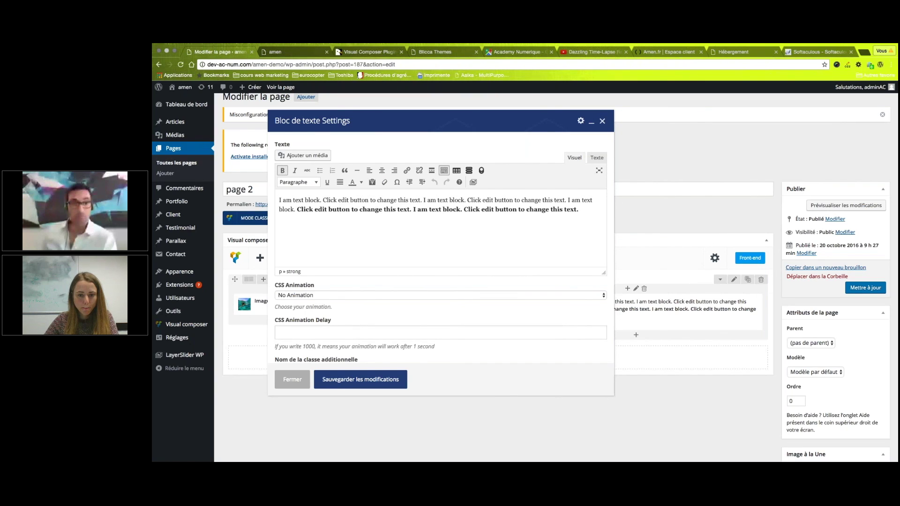
left_click(601, 158)
left_click_drag(303, 199, 256, 190)
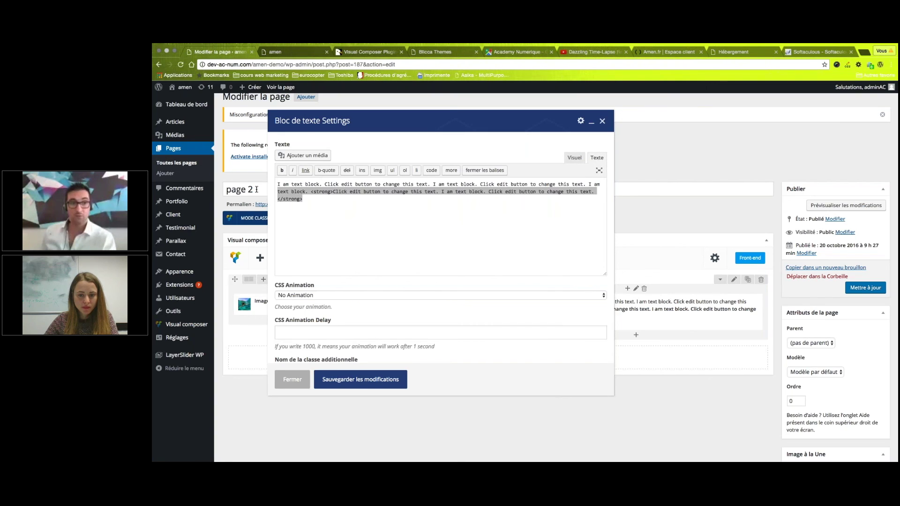
left_click(283, 199)
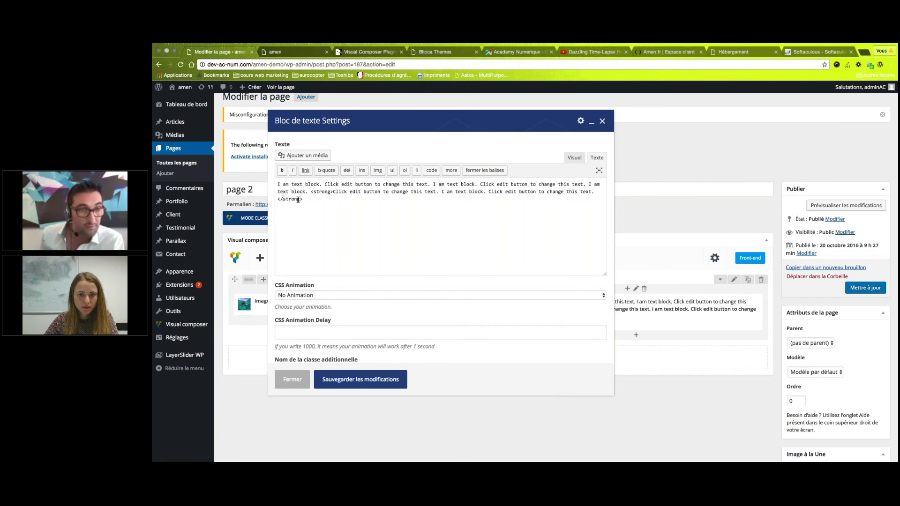
left_click_drag(303, 198, 278, 186)
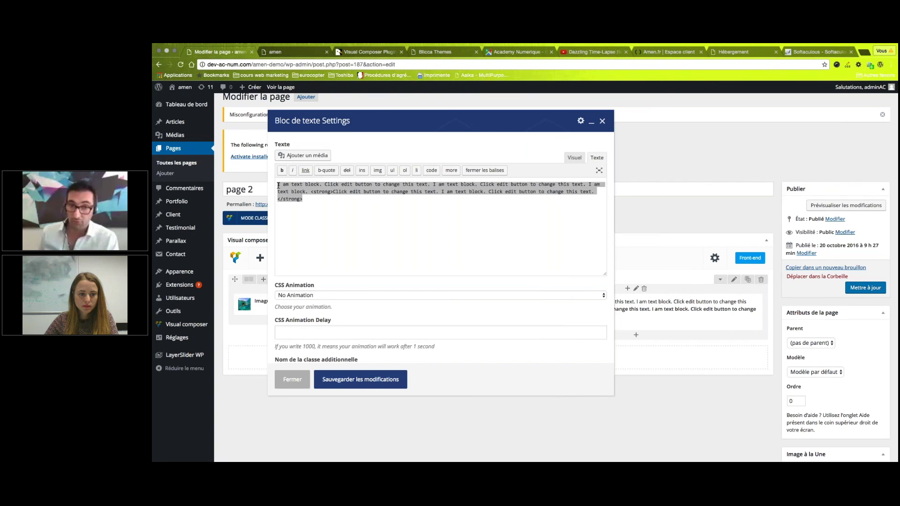
left_click(574, 158)
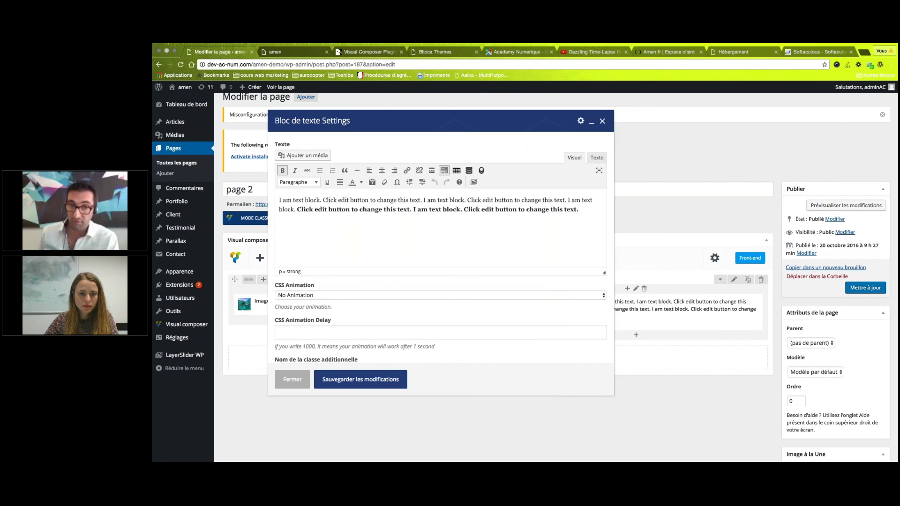
left_click(596, 158)
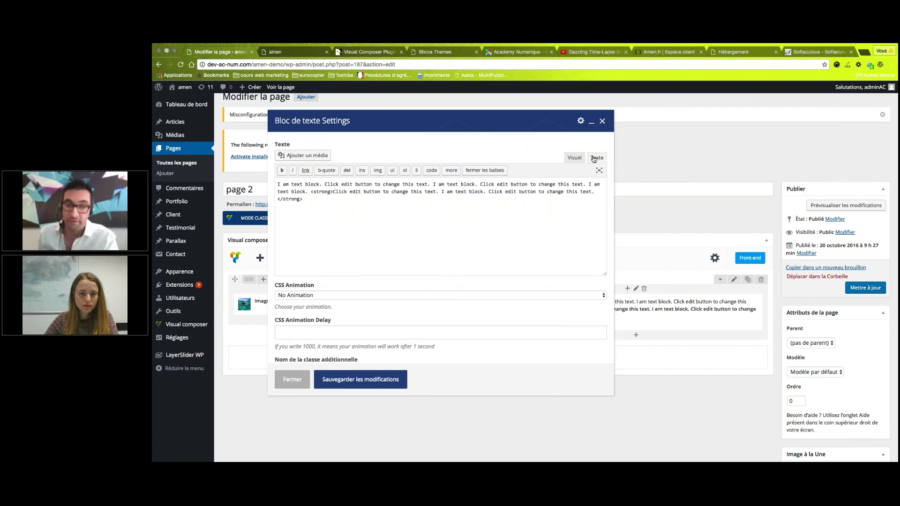
left_click_drag(304, 199, 276, 184)
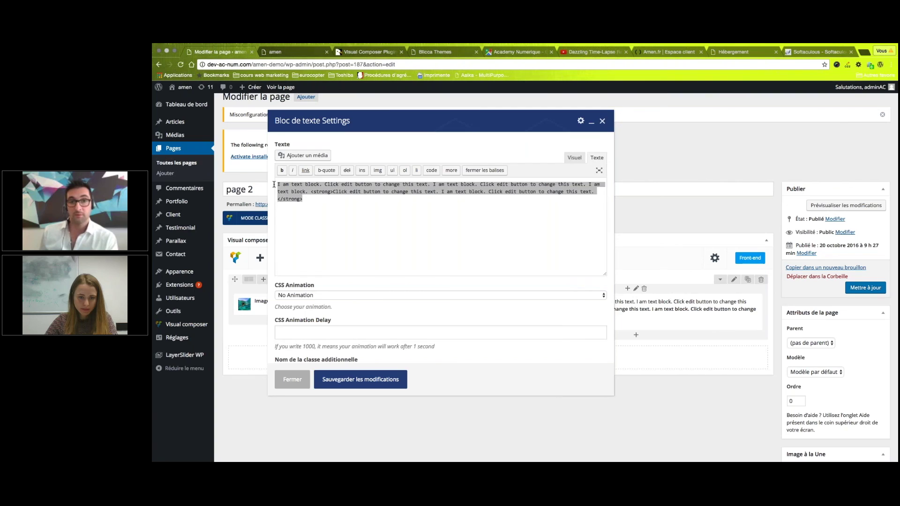
left_click(576, 158)
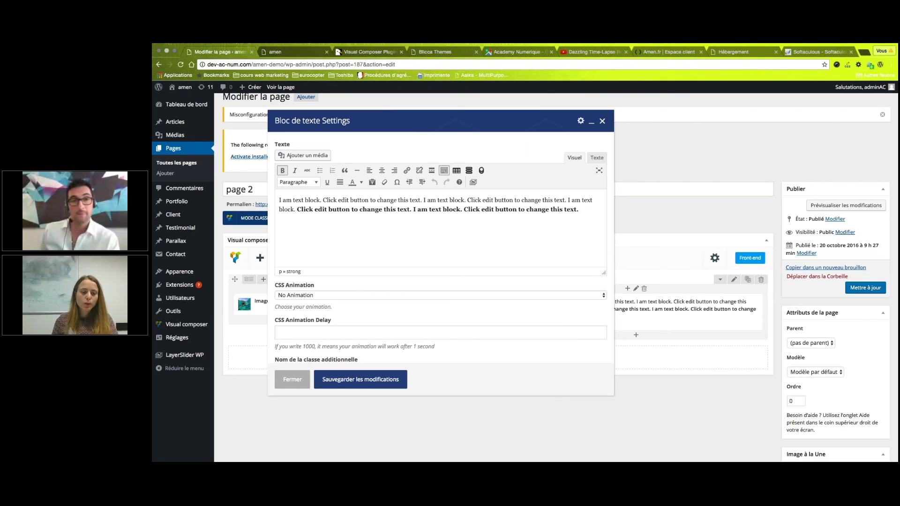
key("Escape")
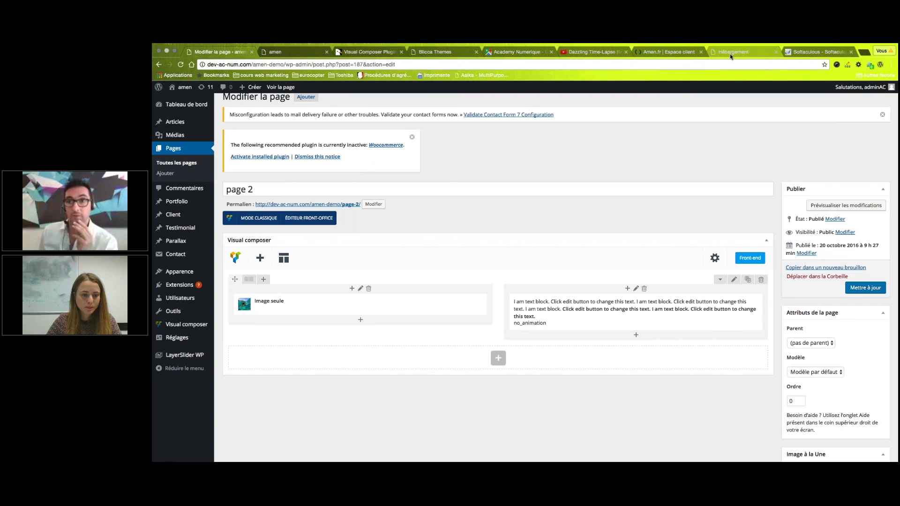
Browse the Hébergement, Softaculous and Espace client tabs, ending on the amen-demo homepage.
left_click(730, 53)
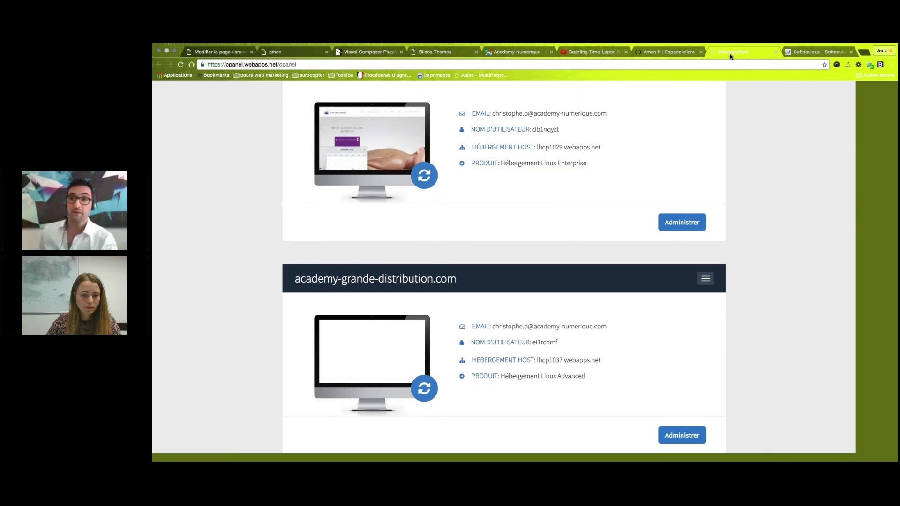
left_click(818, 52)
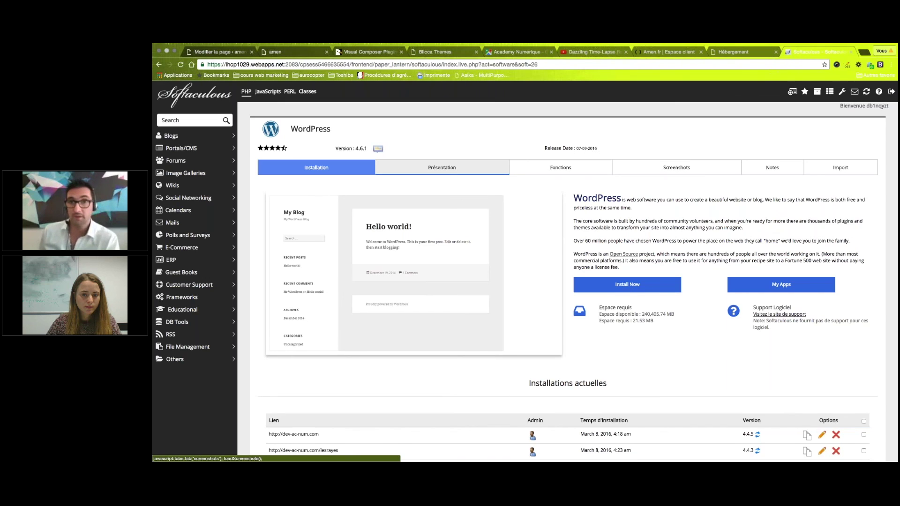
left_click(684, 52)
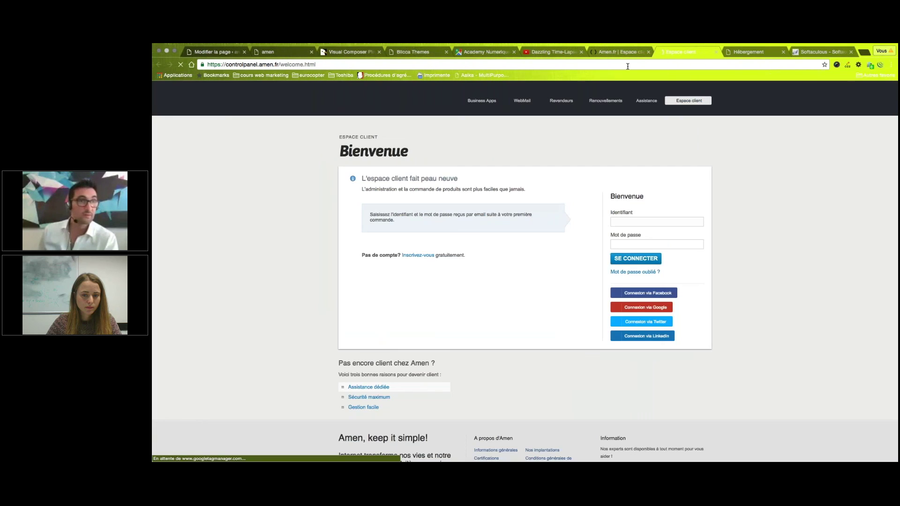
left_click(268, 52)
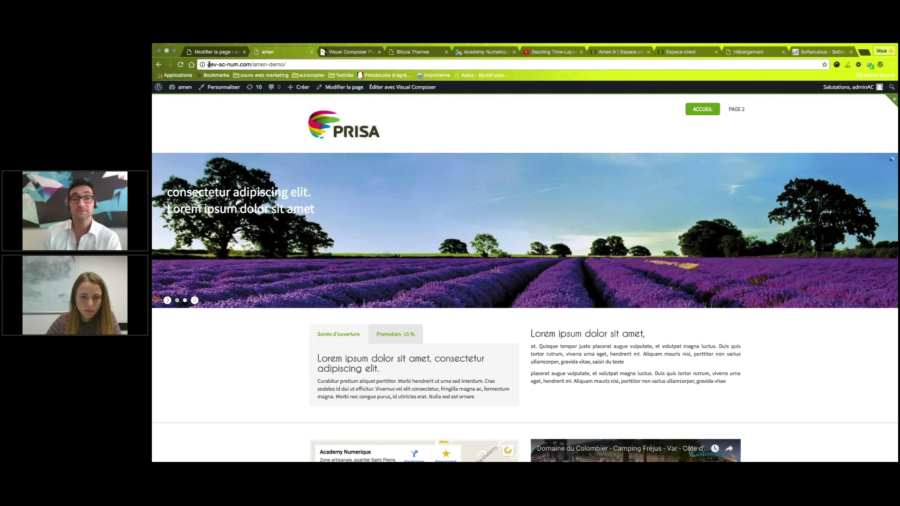
Highlight the site's domain in the address bar, then return to the page 2 editor.
left_click_drag(208, 64, 251, 64)
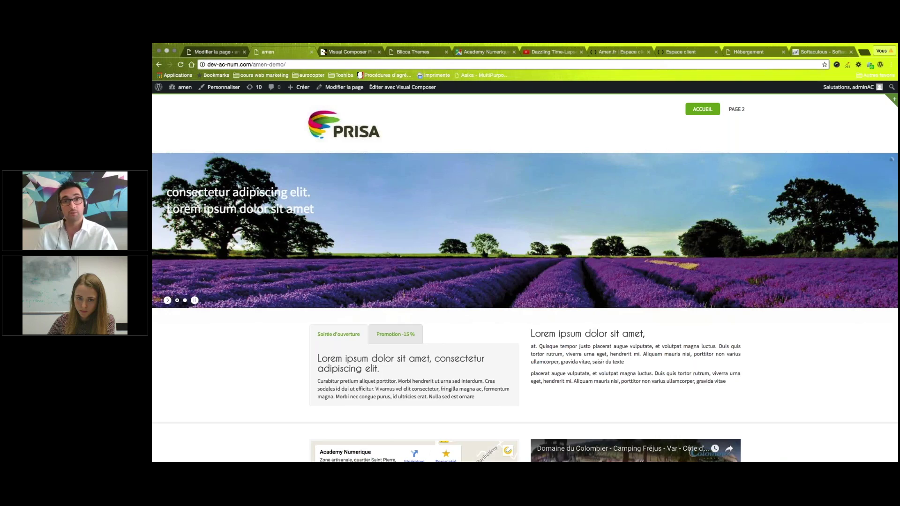
key("super+1")
mouse_move(179, 276)
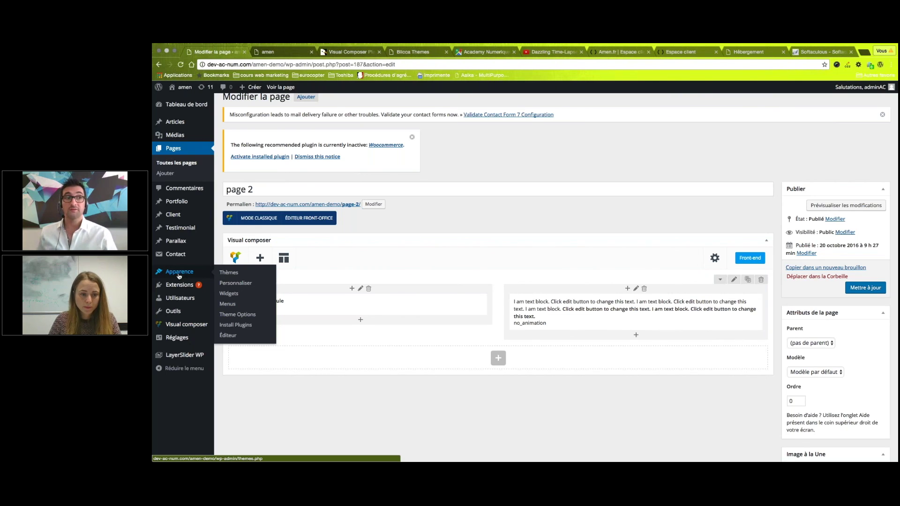
left_click(691, 53)
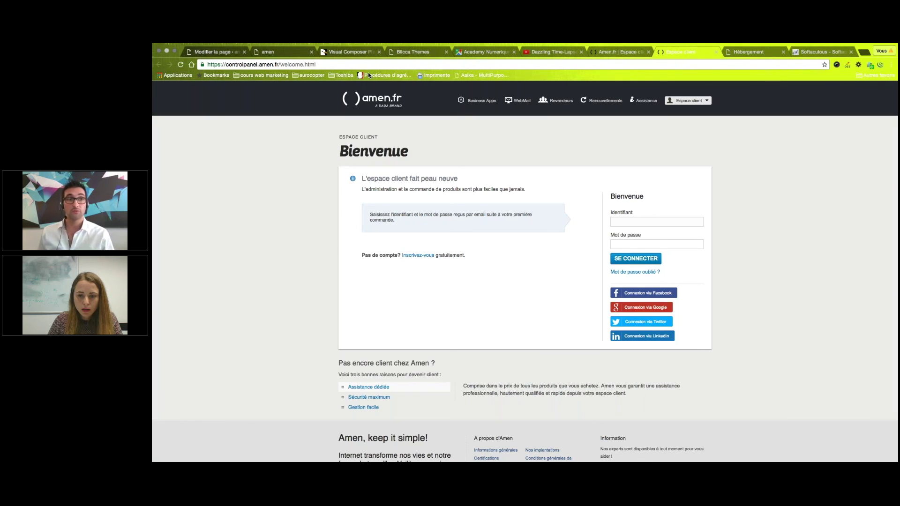
left_click(226, 52)
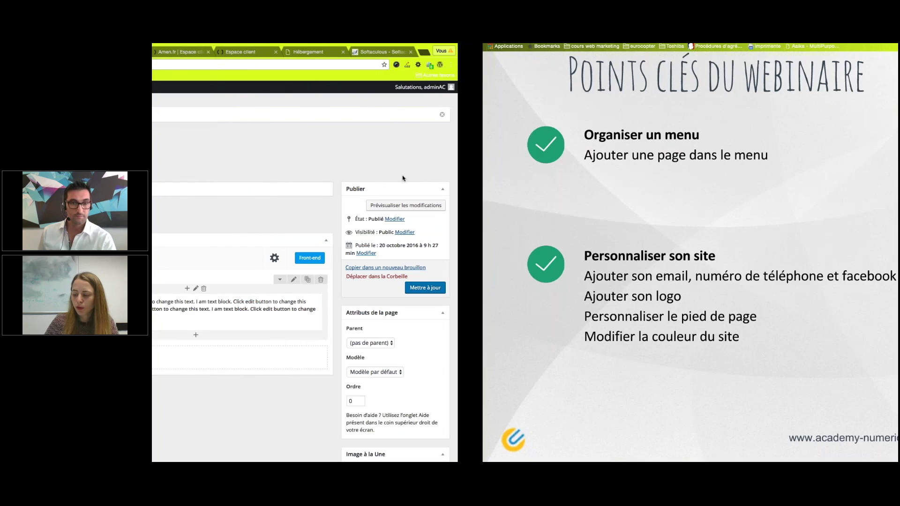
Present the Points clés du webinaire slide, then switch back to the WordPress page 2 editor.
mouse_move(187, 325)
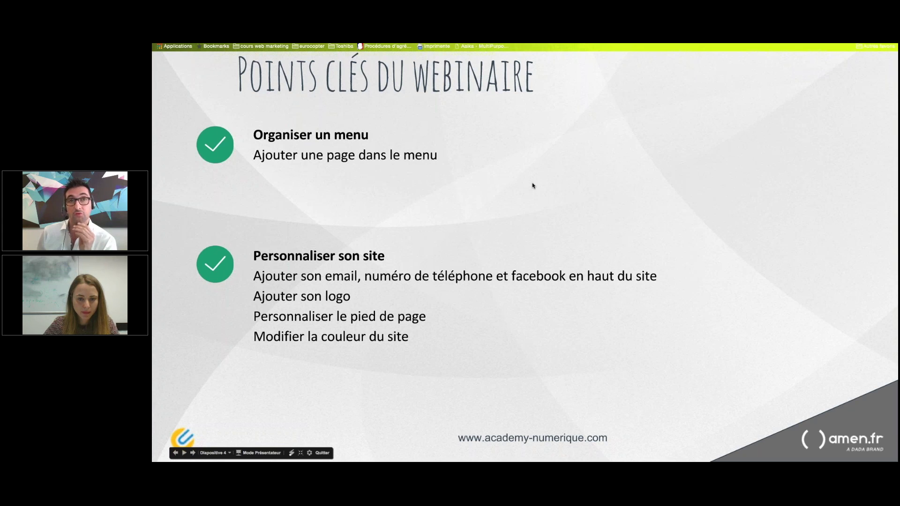
key("ctrl+Left")
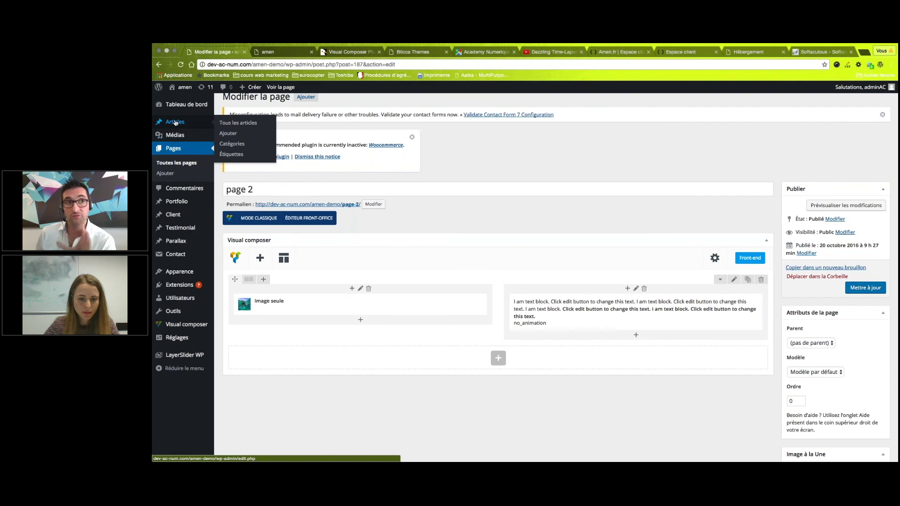
Open the Hello world! post from All Posts and select its welcome sentence.
left_click(233, 124)
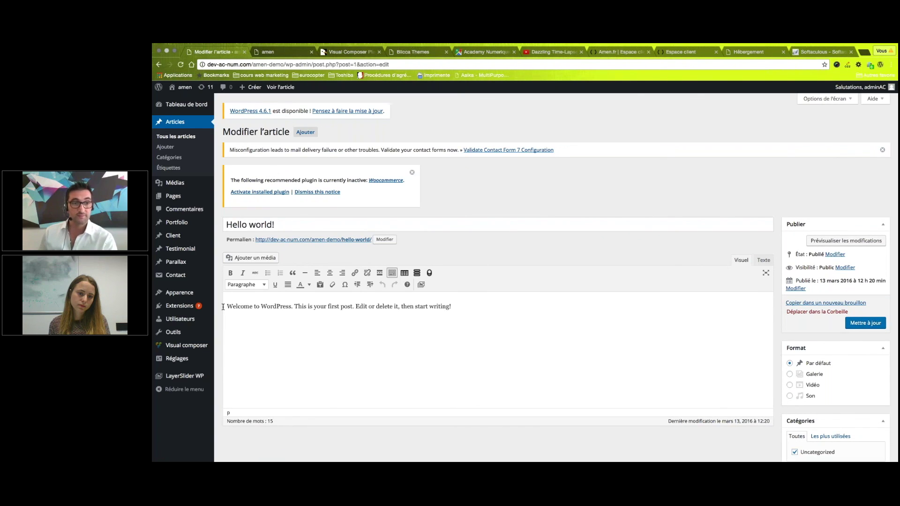
left_click_drag(223, 307, 507, 304)
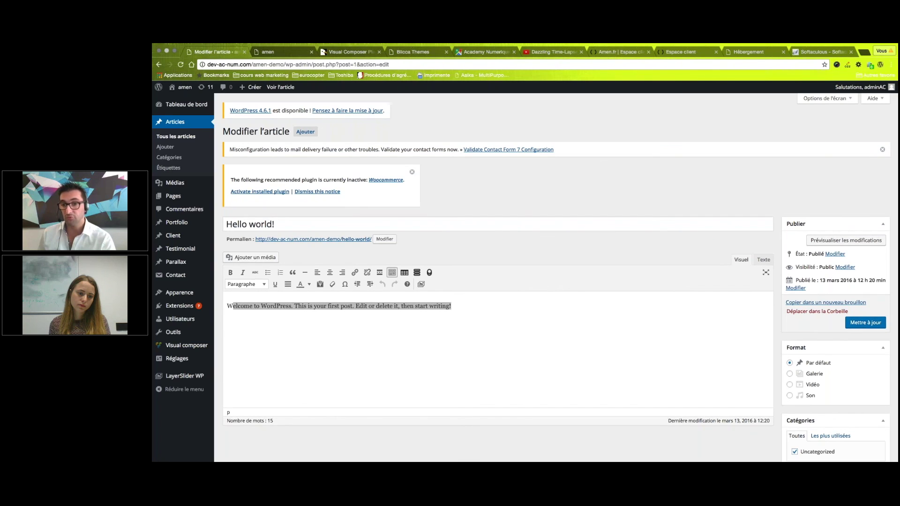
scroll(776, 403, "down", 4)
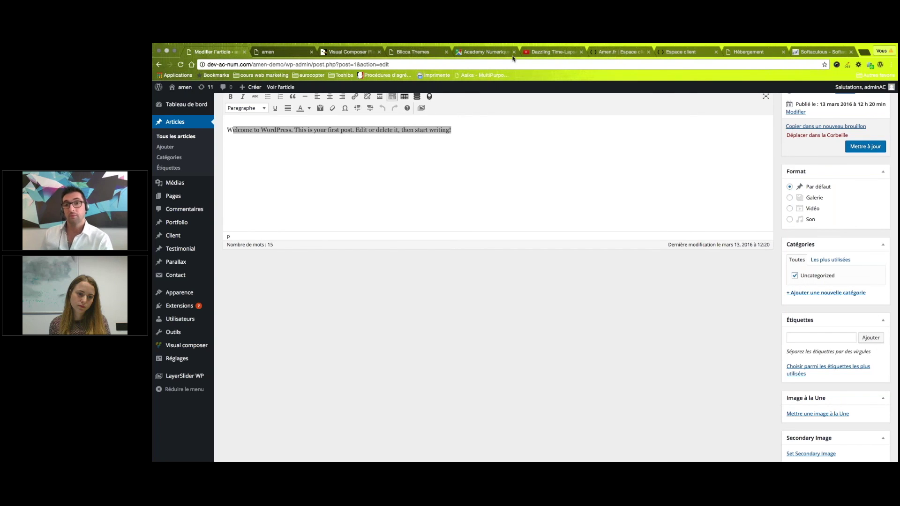
scroll(558, 227, "down", 1)
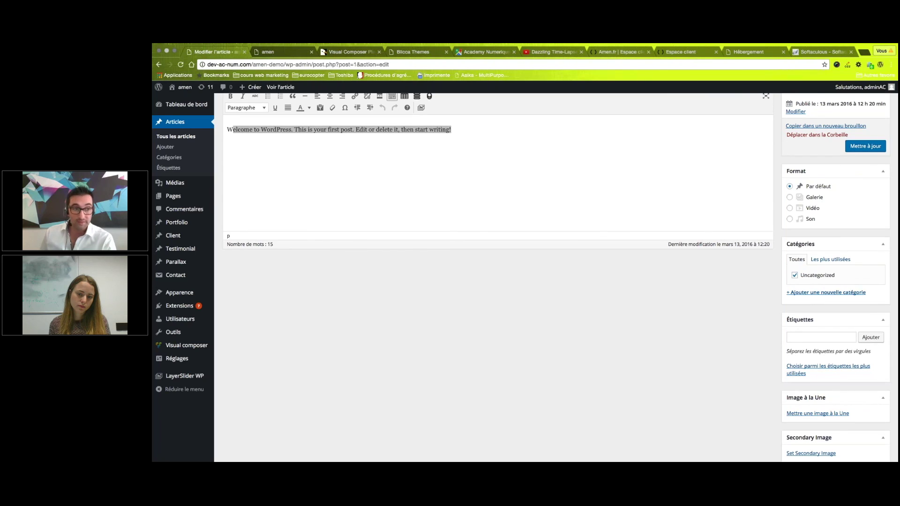
scroll(173, 206, "up", 5)
mouse_move(173, 202)
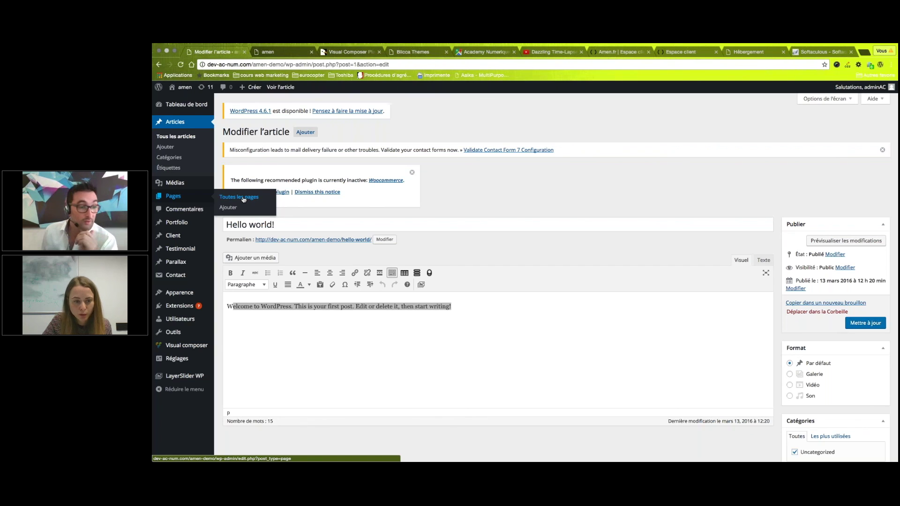
Open page 2 from the pages list and set its visibility to 'Protégé par mot de passe'.
mouse_move(180, 319)
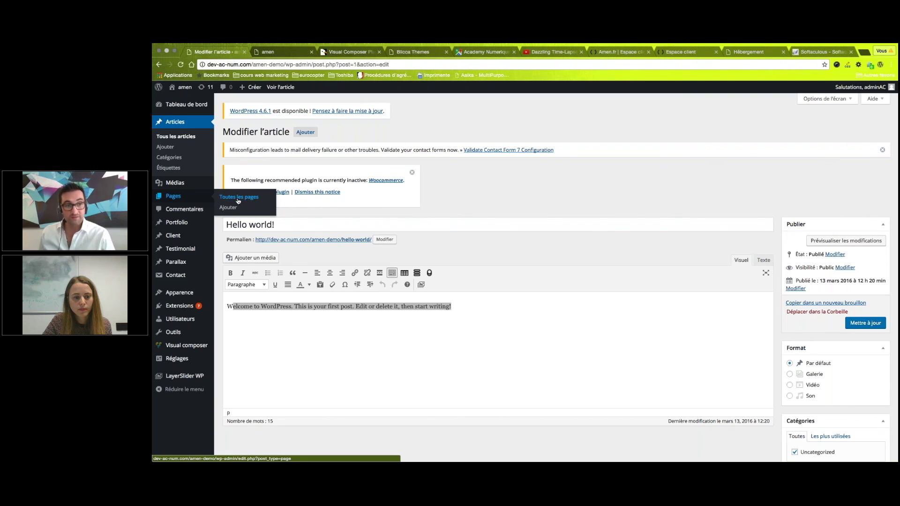
left_click(239, 200)
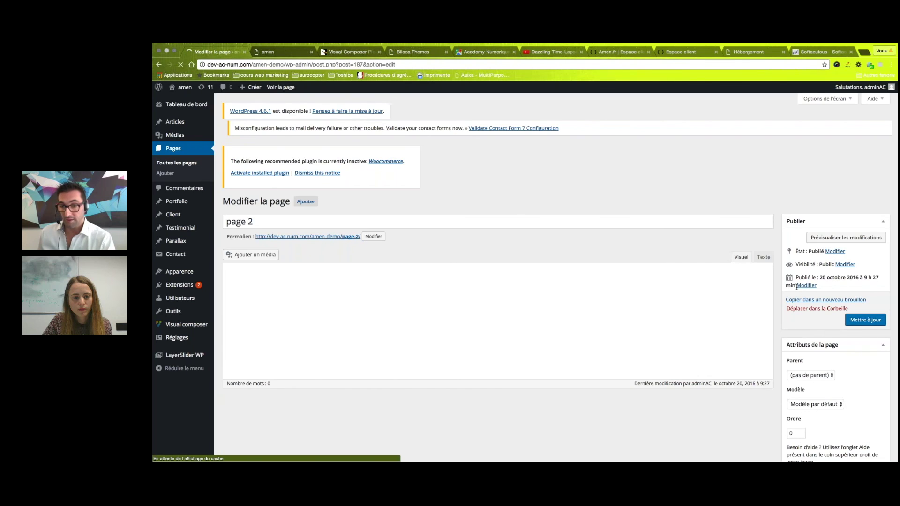
left_click(845, 268)
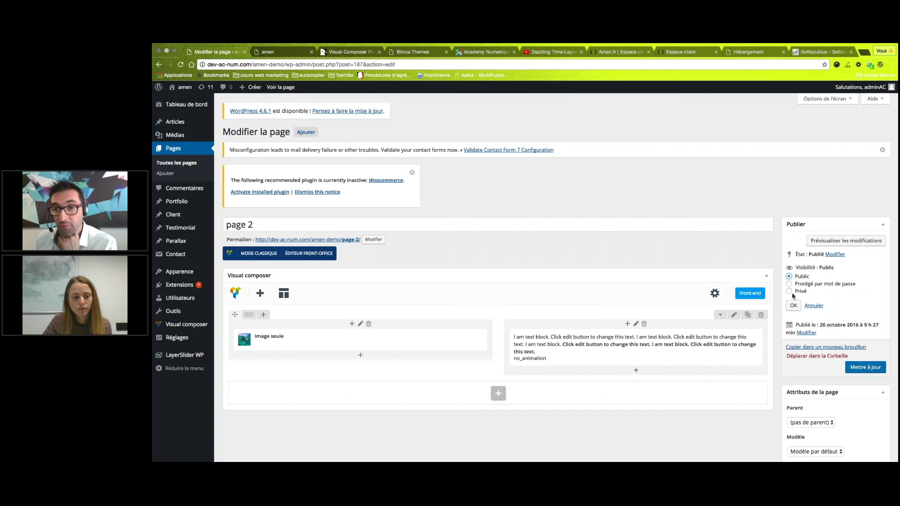
left_click(824, 285)
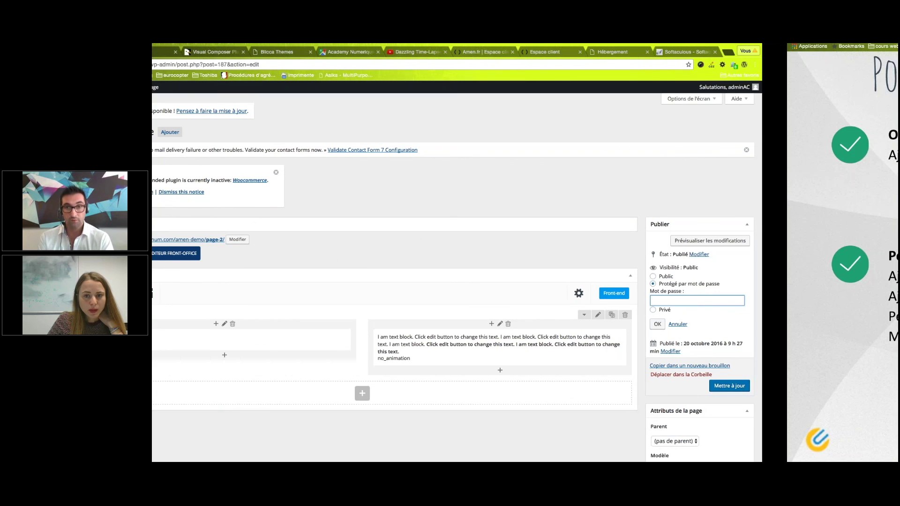
Advance the slideshow two slides, through Liens utiles to slide 6, Option 1: Pack WordPress chez AMEN.
left_click(192, 454)
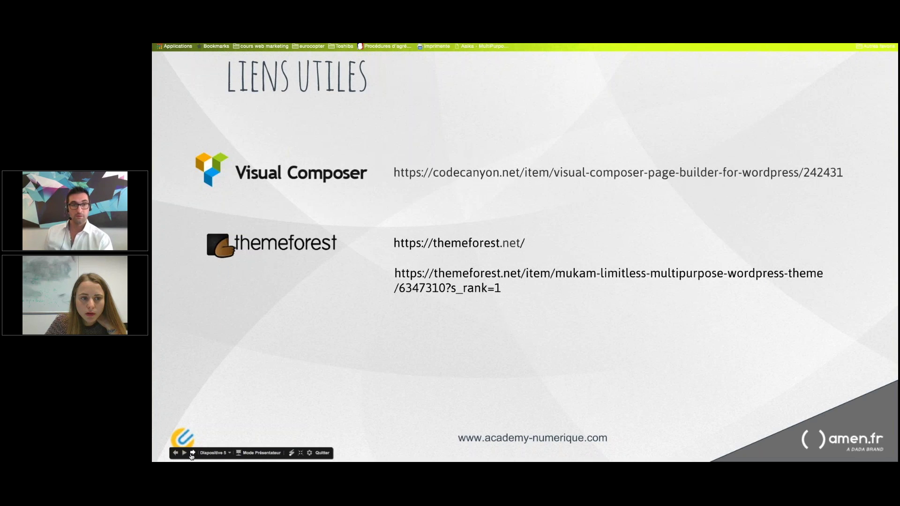
left_click(192, 454)
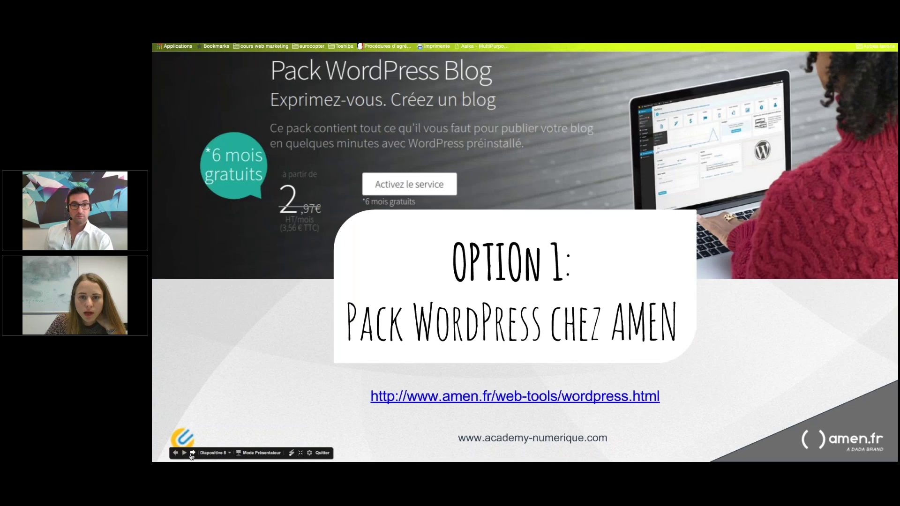